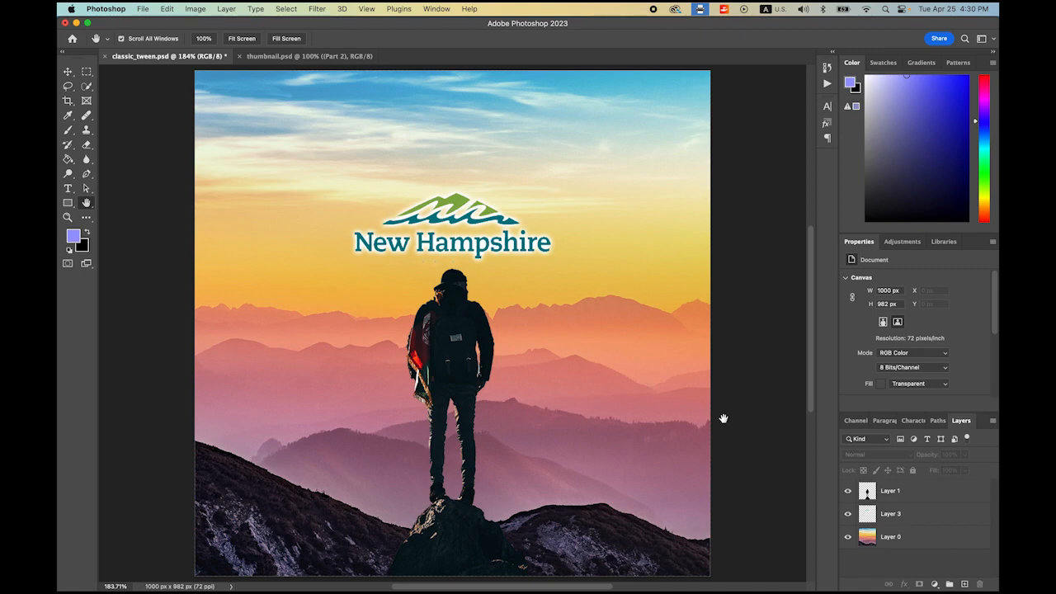
Step: Toggle the visibility of Layer 0, Layer 3 and Layer 1 in turn to examine what each layer contains
left_click(847, 537)
left_click(847, 537)
left_click(847, 513)
left_click(847, 514)
left_click(847, 491)
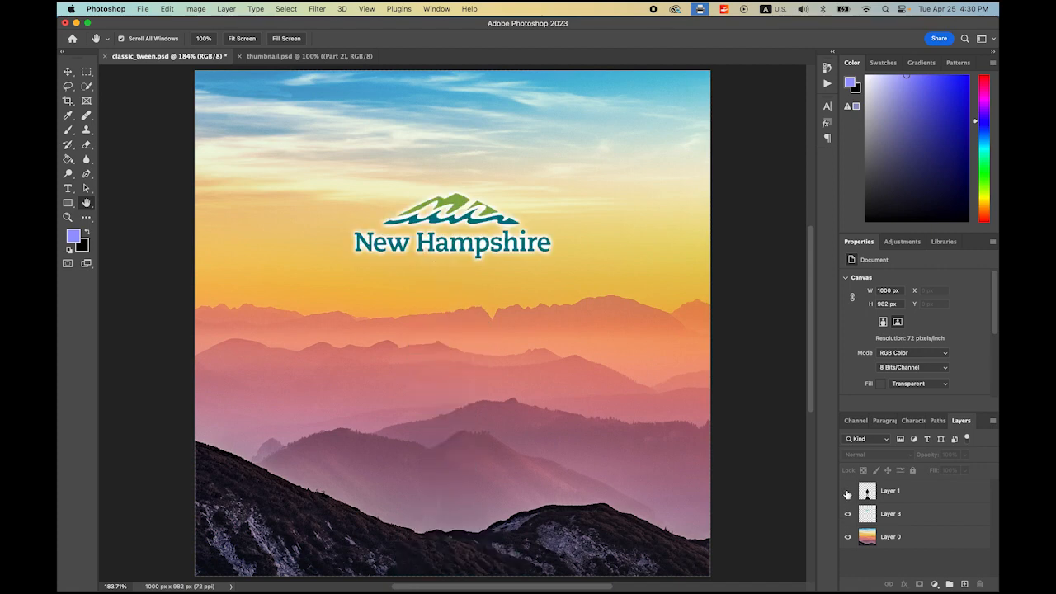
left_click(846, 492)
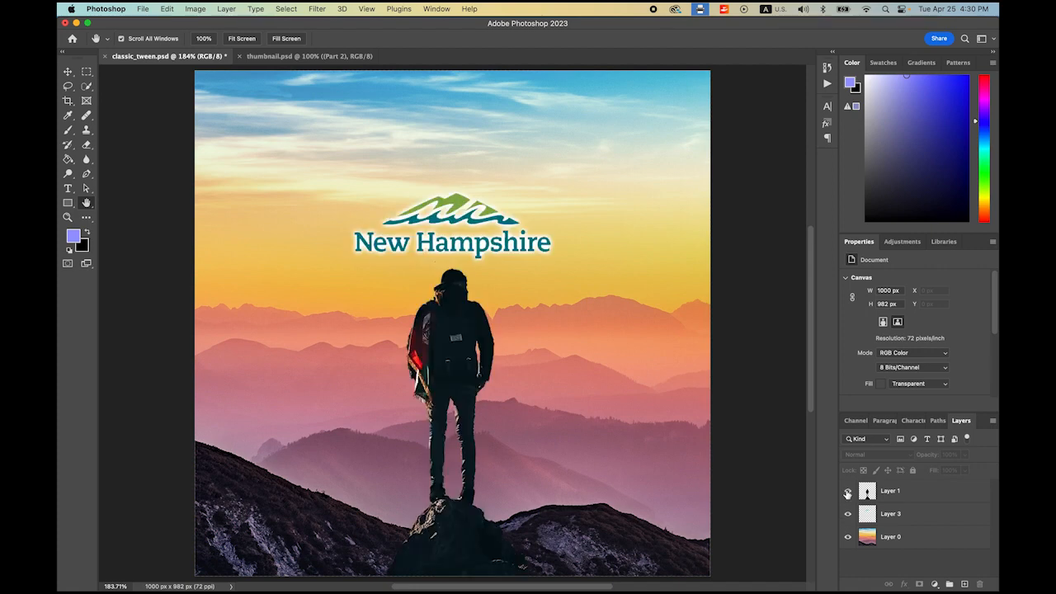
Step: Make Layer 0 the active layer and hide Layer 1 and Layer 3
left_click(921, 537)
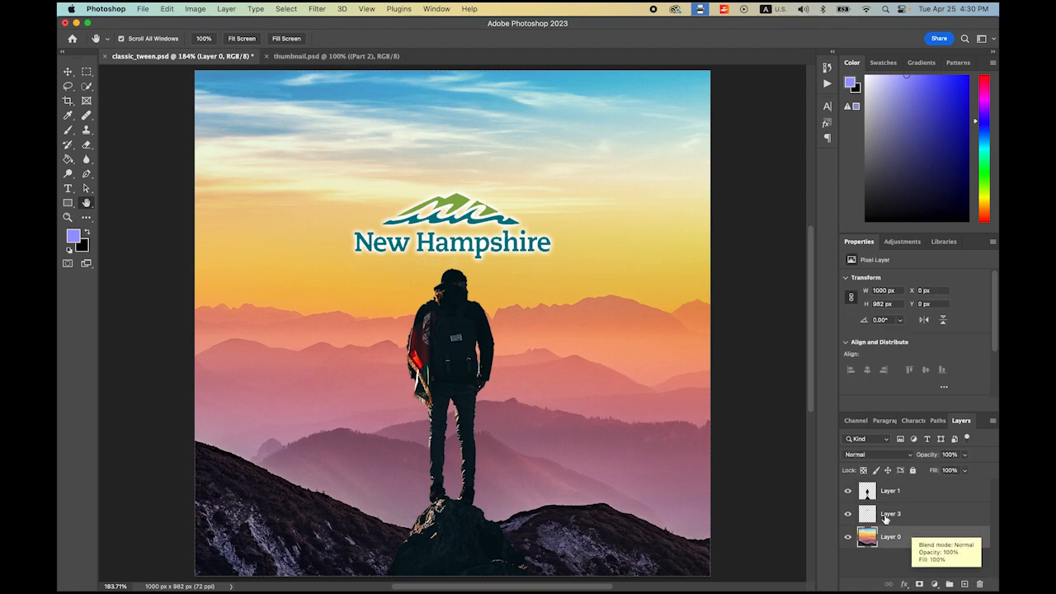
left_click(847, 490)
left_click(847, 514)
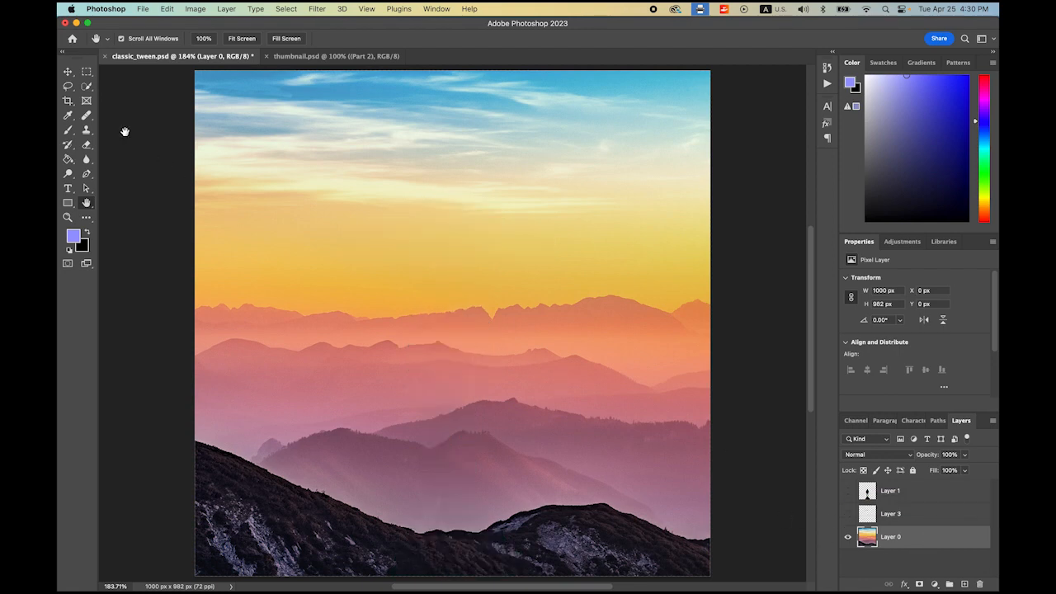
Step: Select the lower mountain ranges and dark foreground hills of Layer 0 with the Quick Selection tool
left_click(87, 87)
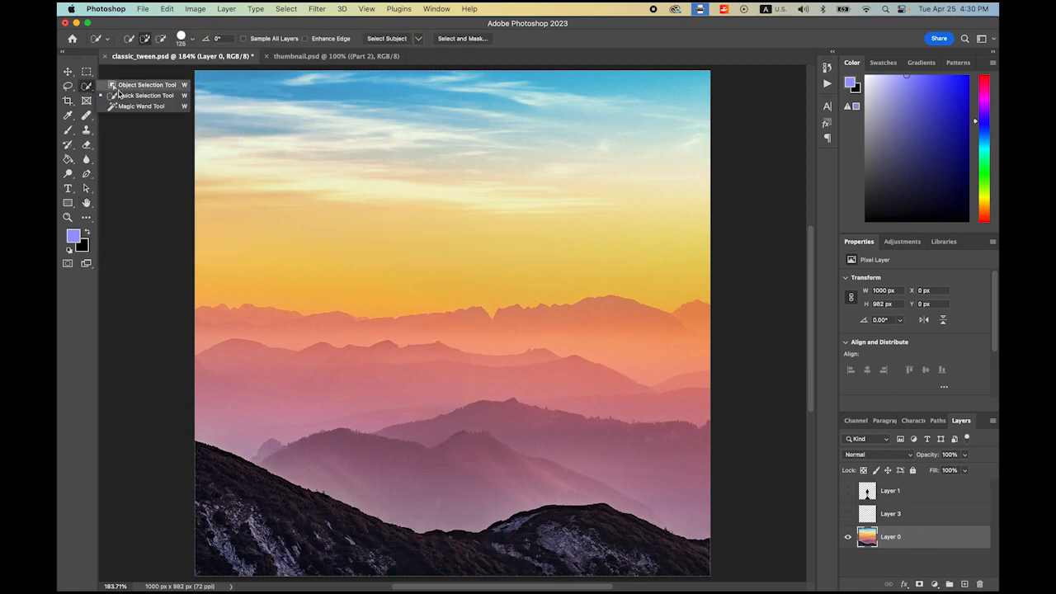
left_click(124, 95)
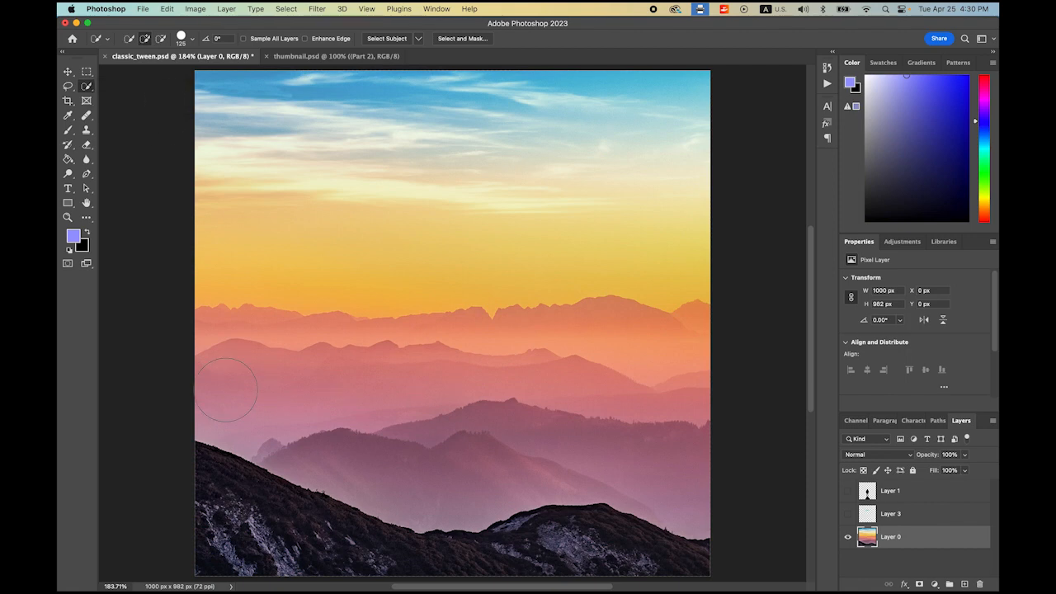
mouse_move(220, 377)
left_mouse_down()
mouse_move(566, 379)
mouse_move(697, 519)
mouse_move(711, 412)
mouse_move(711, 429)
mouse_move(684, 502)
mouse_move(651, 536)
mouse_move(569, 548)
mouse_move(198, 538)
mouse_move(203, 569)
left_mouse_up()
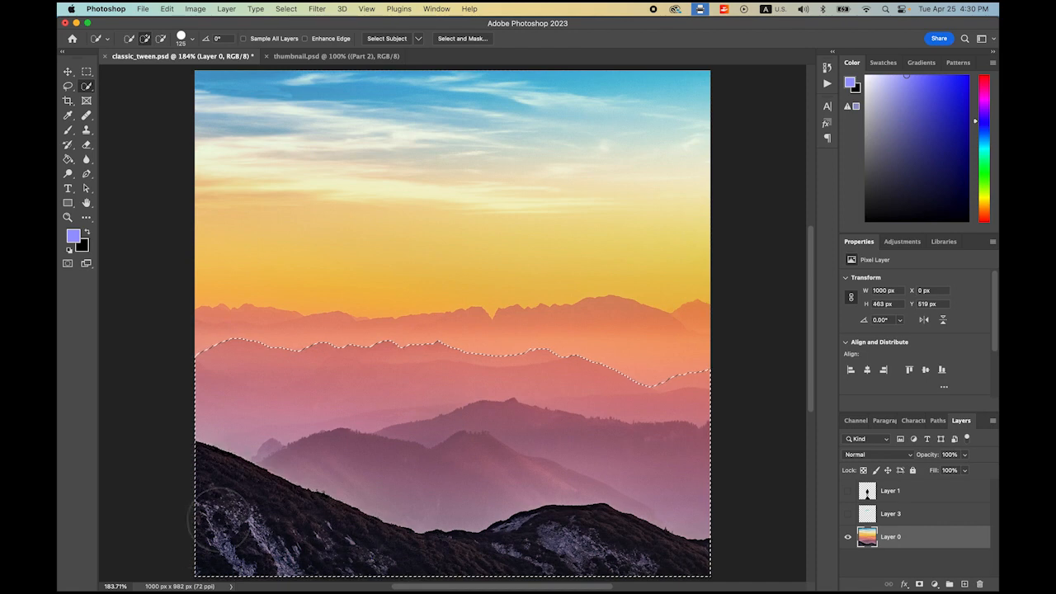
Step: Copy the selected mountains and paste them in place as a new layer above Layer 0
left_click(167, 9)
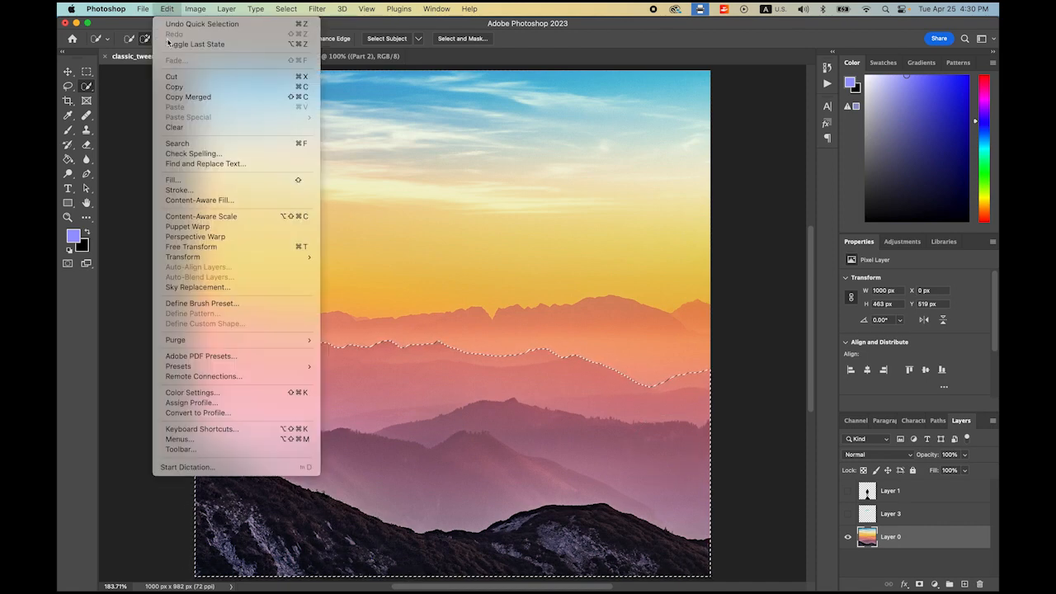
left_click(175, 87)
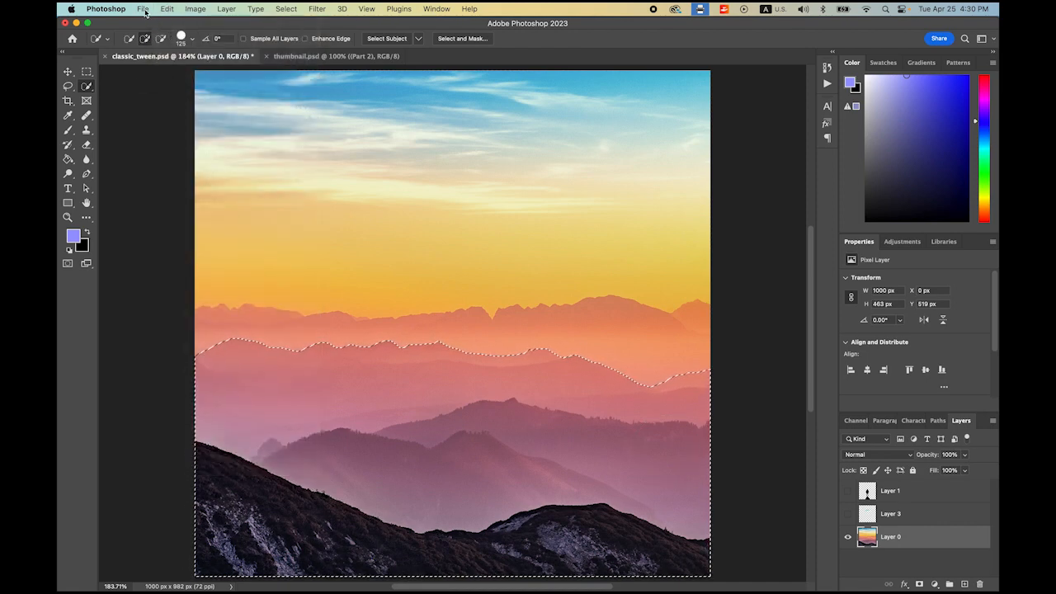
left_click(144, 9)
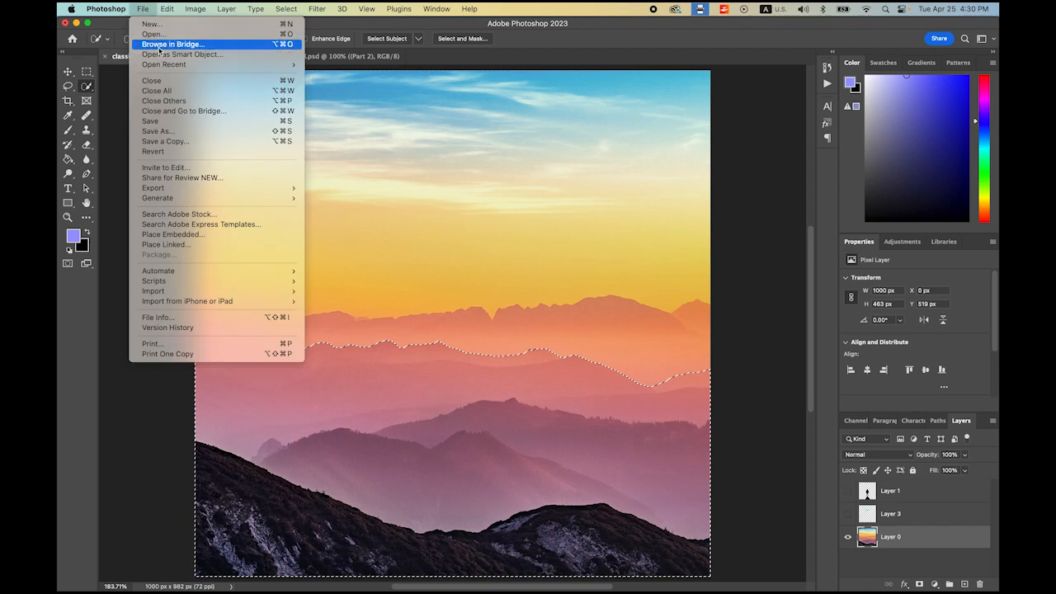
mouse_move(166, 9)
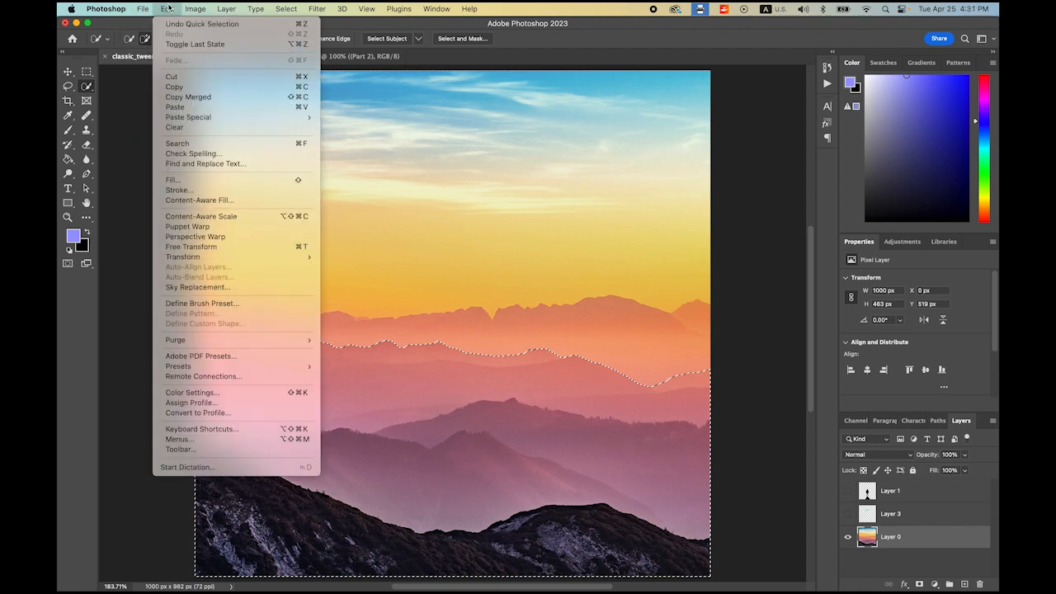
mouse_move(194, 118)
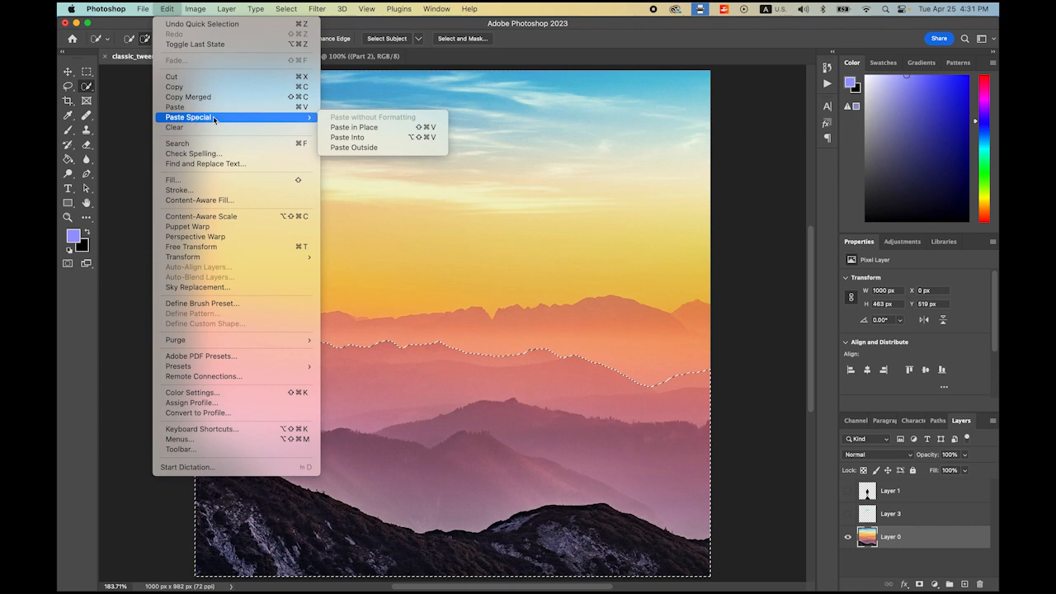
left_click(375, 128)
left_click(87, 72)
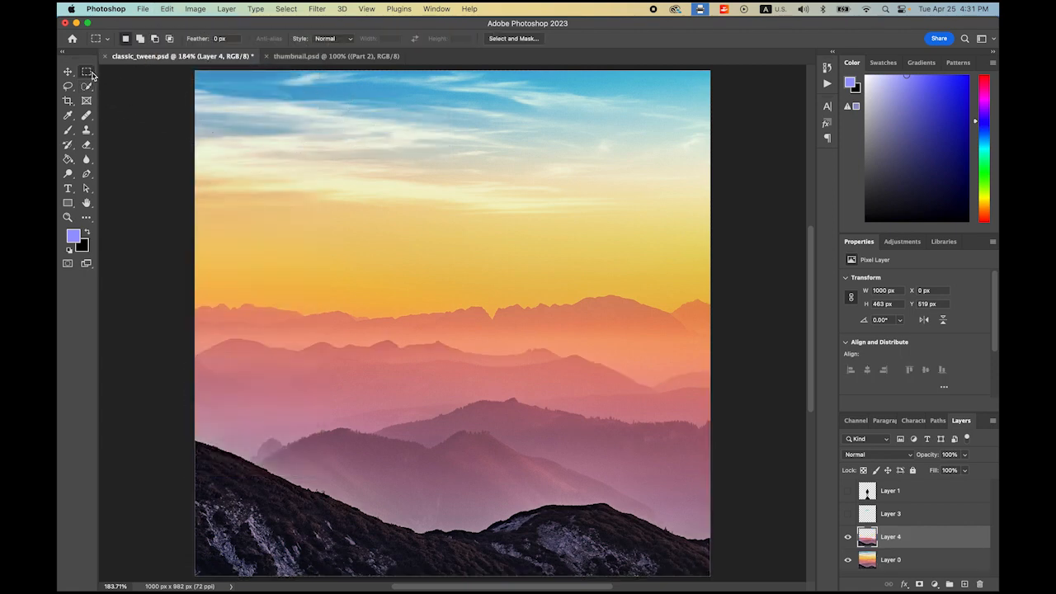
Step: Show Layer 3 and Layer 1, and move Layer 3 below Layer 4 in the layer stack
left_click(847, 513)
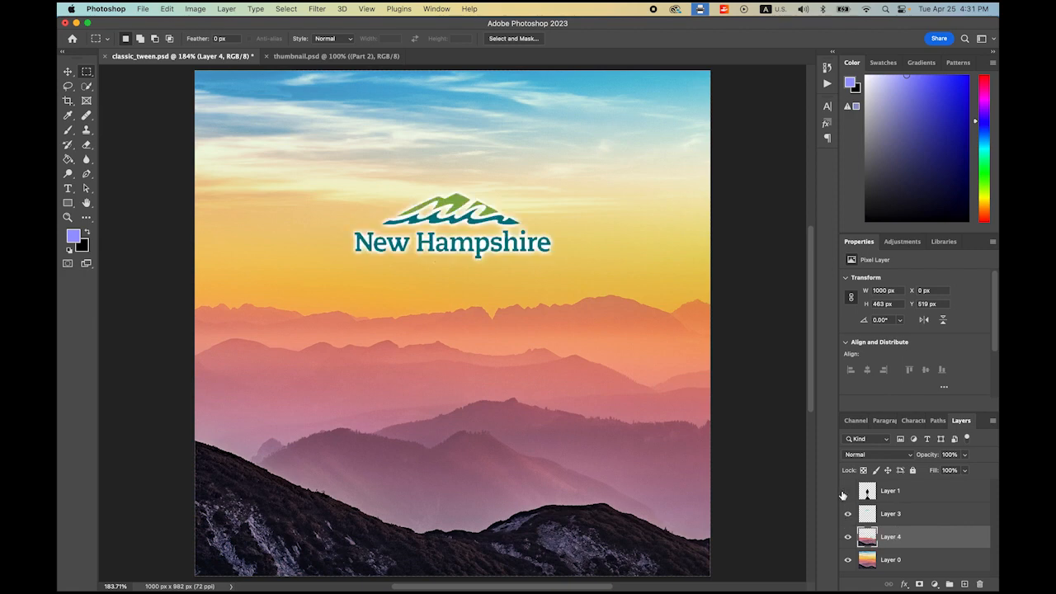
left_click(847, 490)
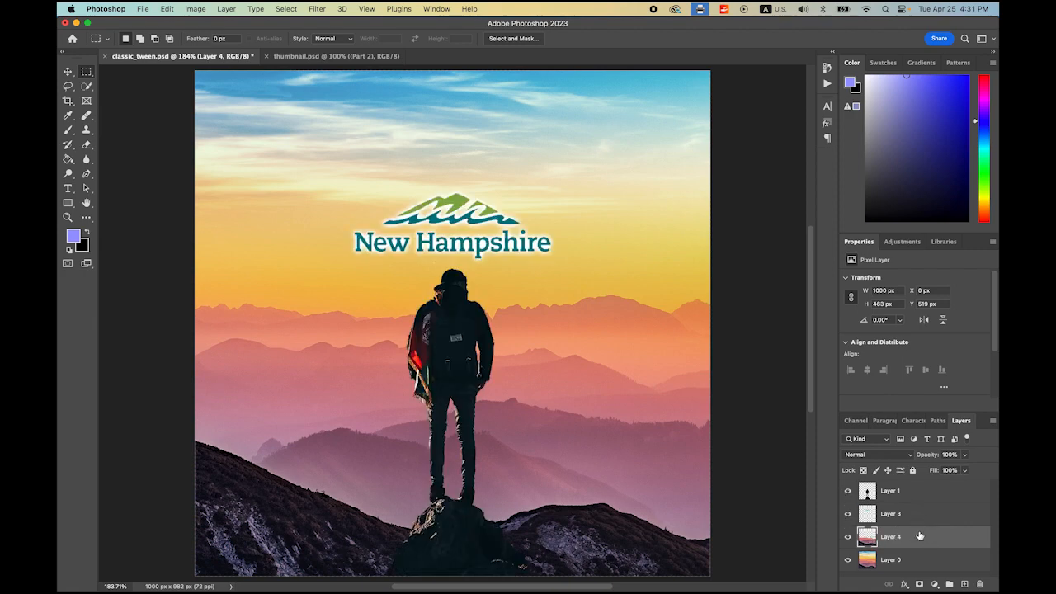
left_click(907, 514)
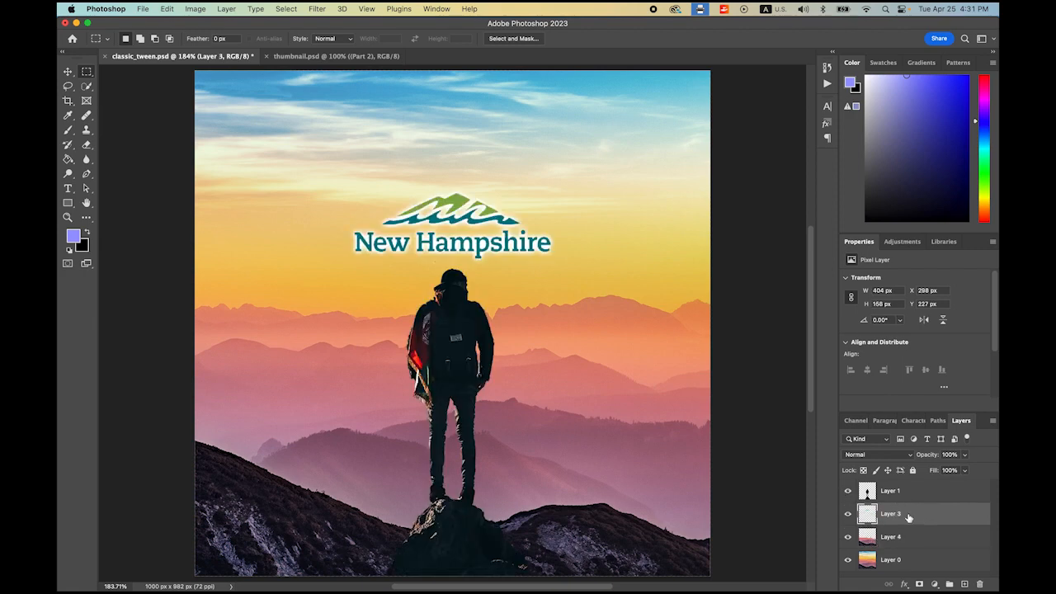
left_click_drag(907, 516, 911, 551)
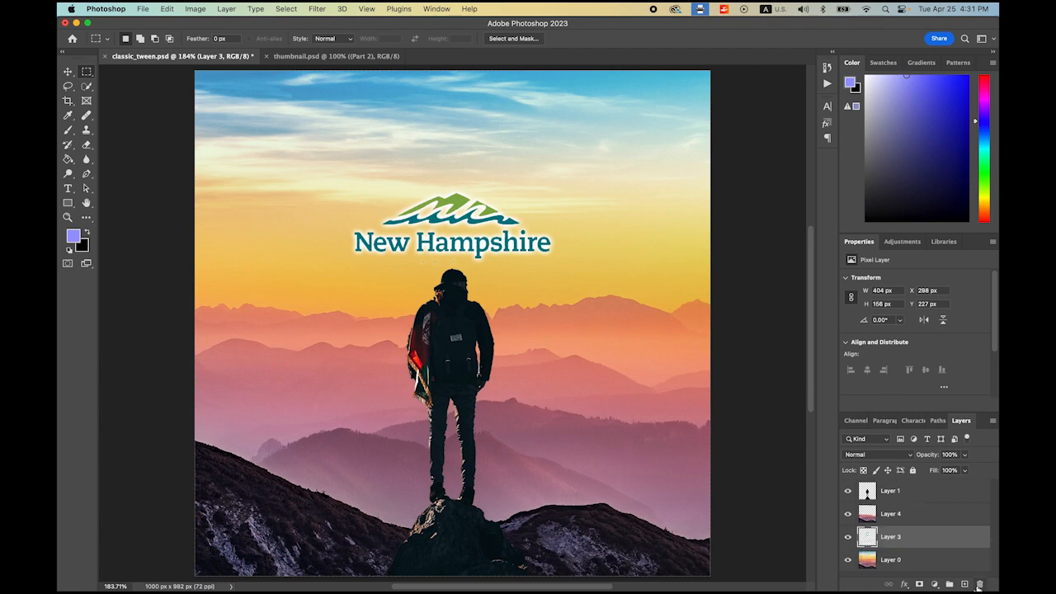
Step: Move the New Hampshire logo slightly upward with the Move tool, keeping it above the hiker's head
left_click(68, 72)
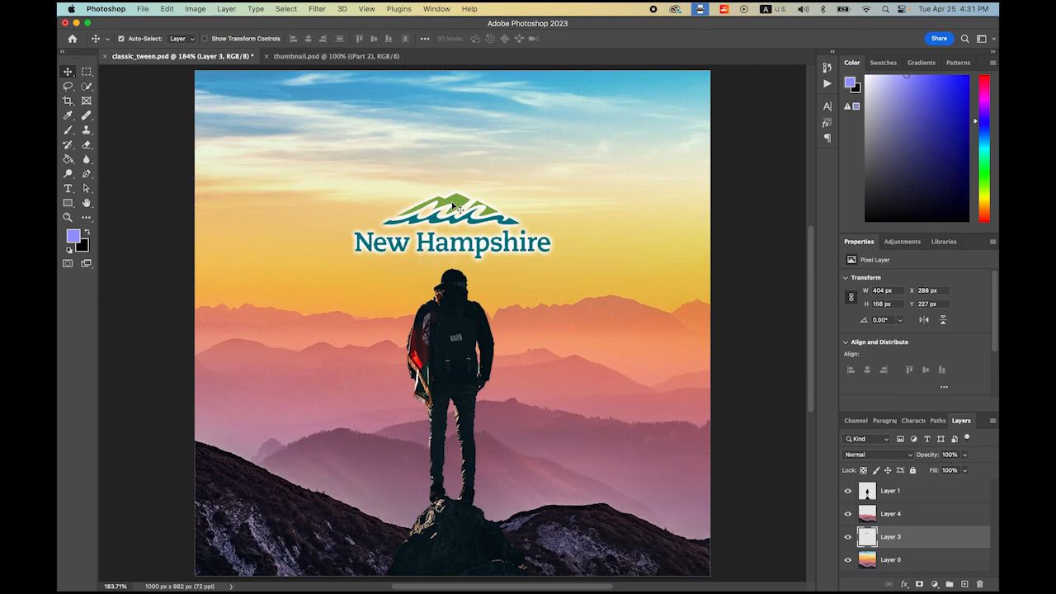
mouse_move(454, 212)
left_mouse_down()
mouse_move(440, 347)
mouse_move(441, 201)
left_mouse_up()
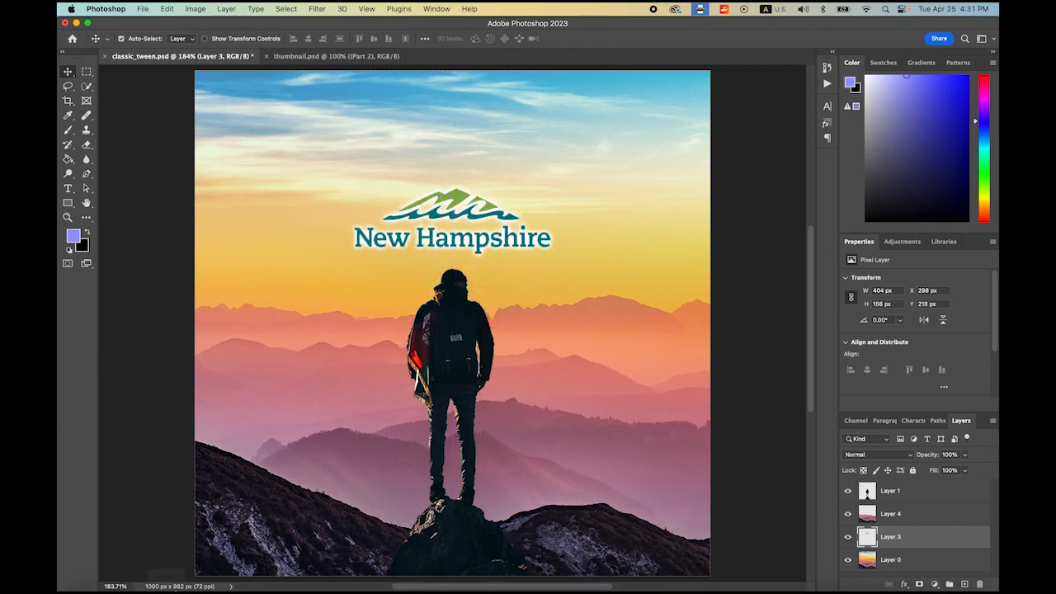
Step: Switch to Adobe Animate and create a Square 600 x 600 document at 30 fps with the HTML5 Canvas platform
mouse_move(165, 582)
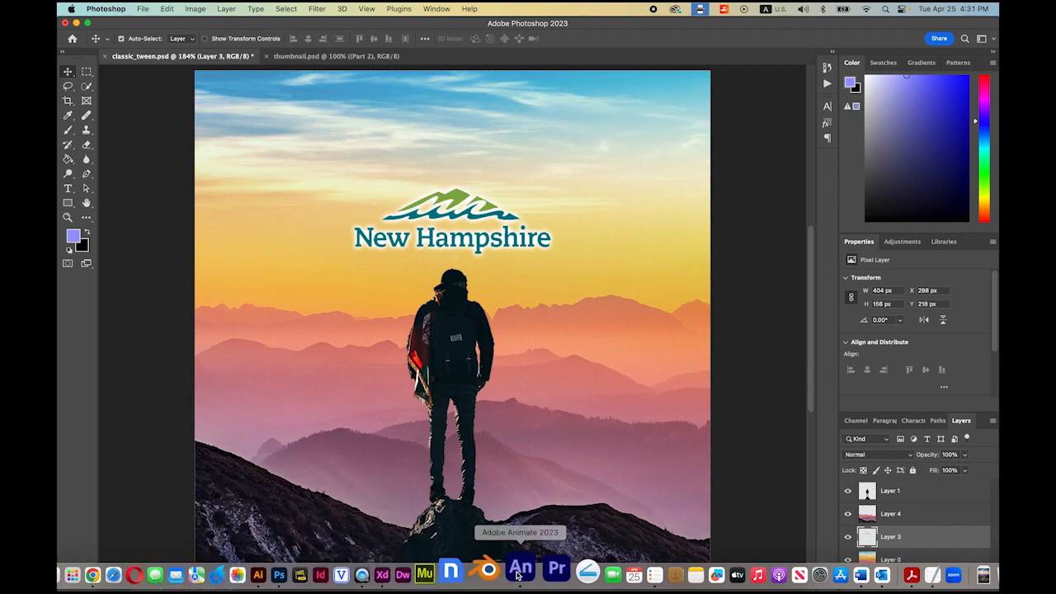
left_click(521, 569)
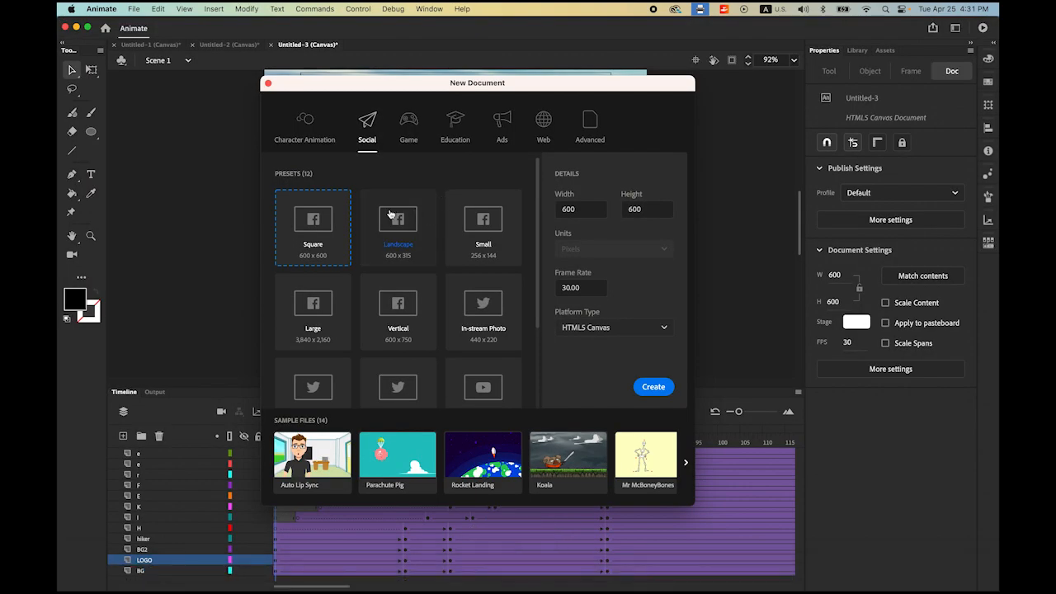
left_click(596, 208)
left_click(654, 211)
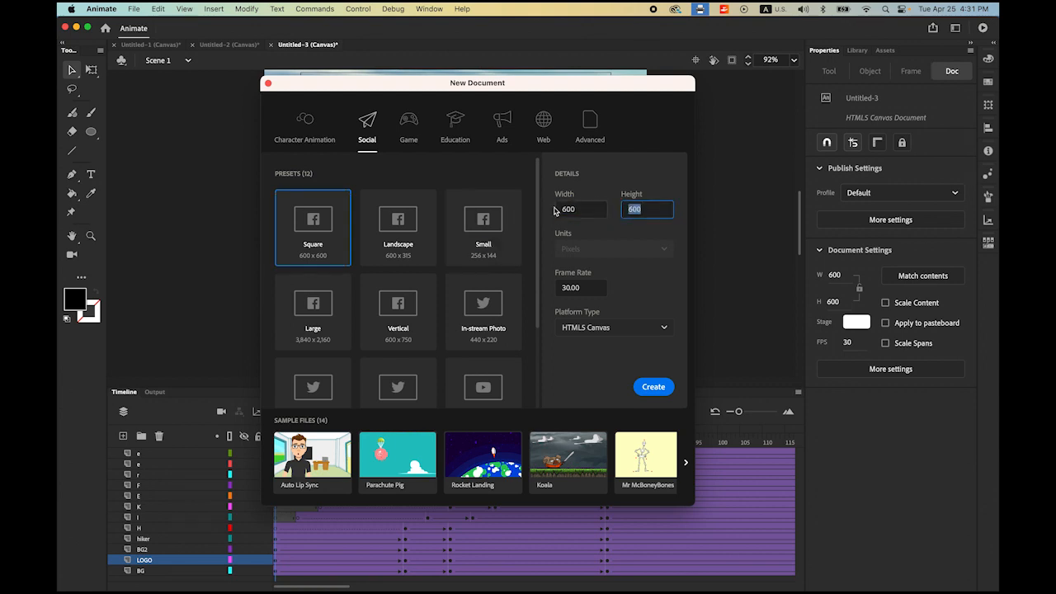
left_click(589, 287)
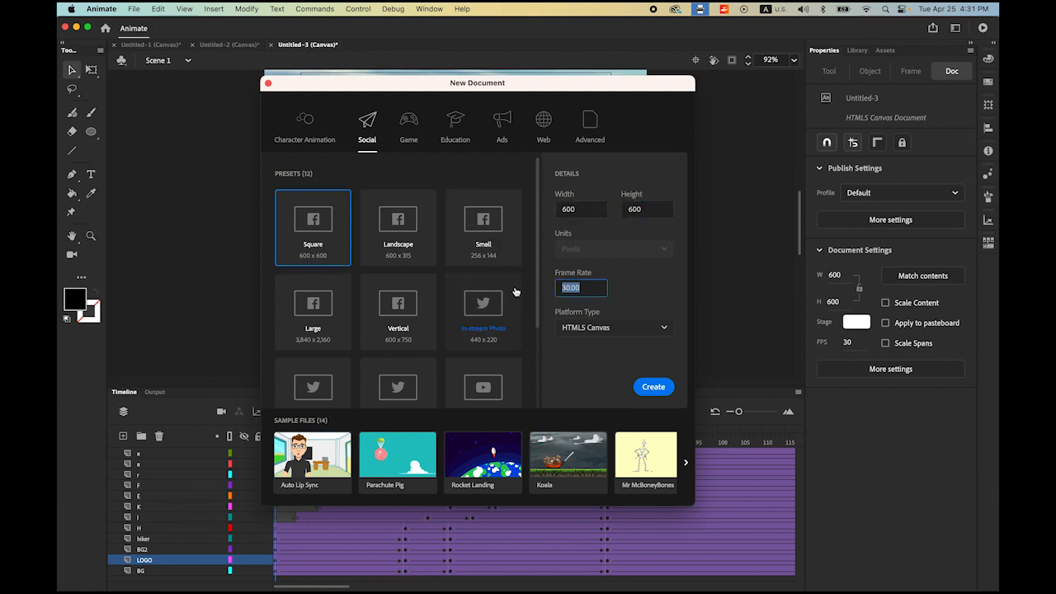
left_click(635, 330)
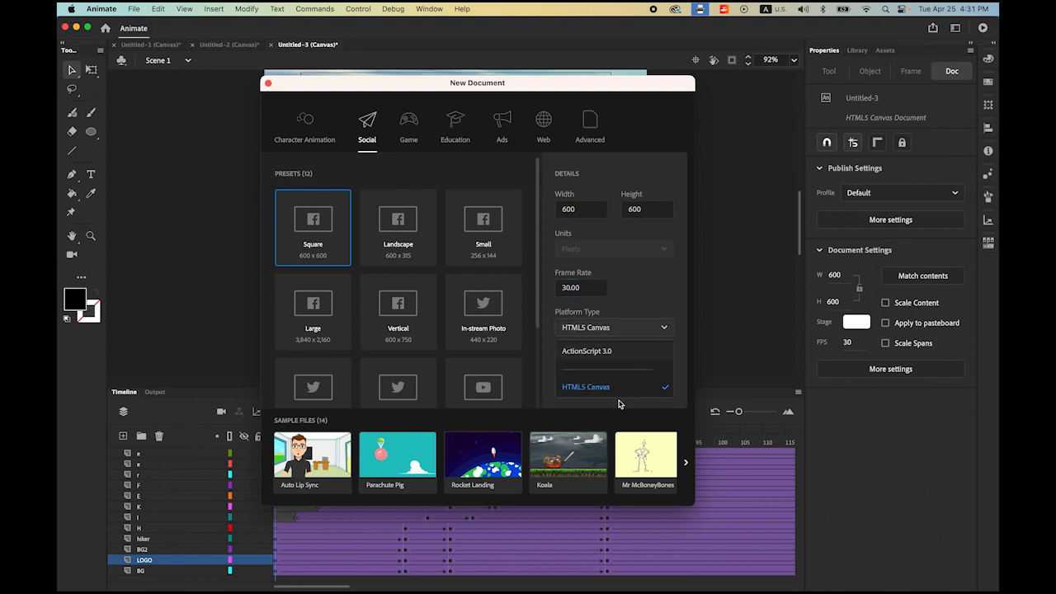
left_click(617, 358)
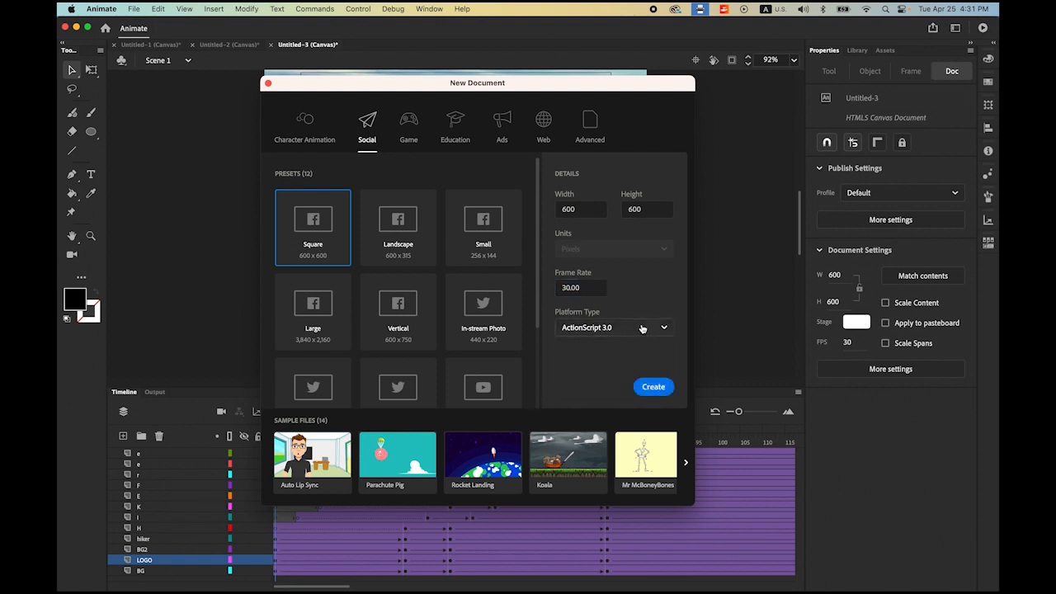
left_click(650, 327)
left_click(602, 388)
left_click(657, 386)
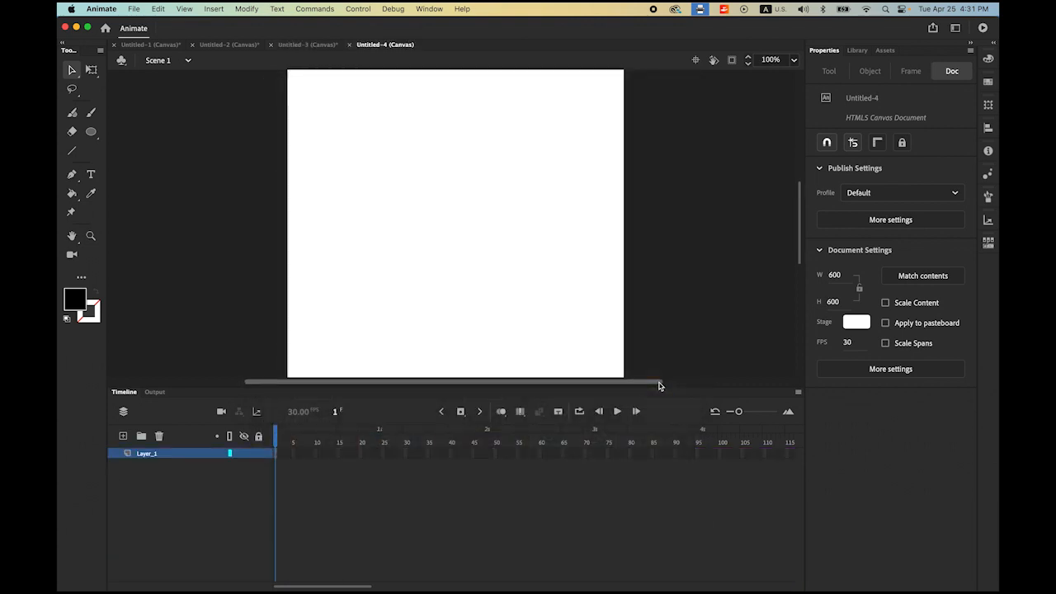
left_click(407, 221, "alt+super")
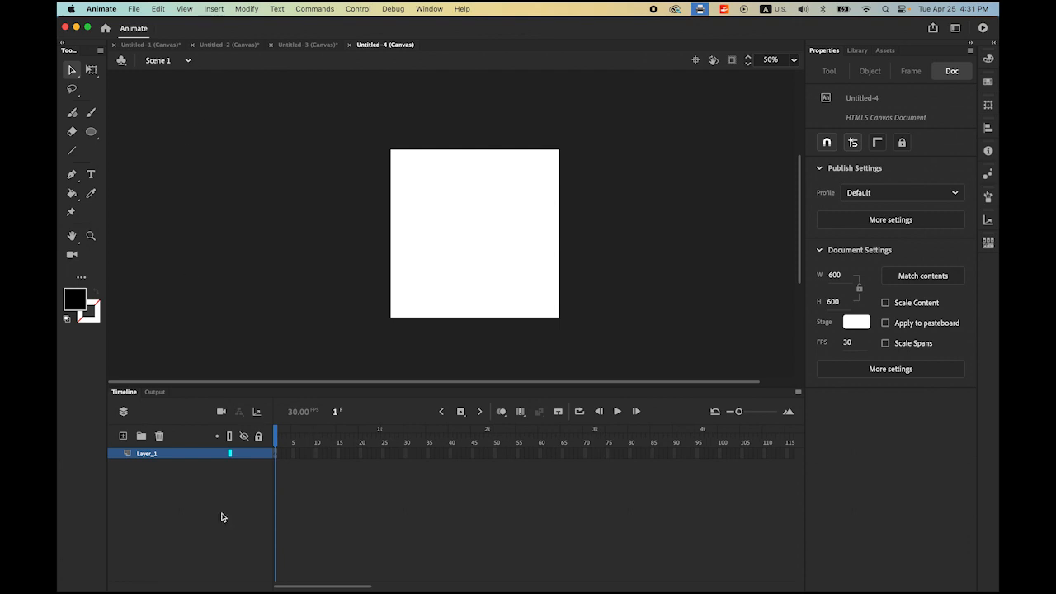
Step: Switch back to Photoshop and copy the entire canvas of the background Layer 0
mouse_move(250, 580)
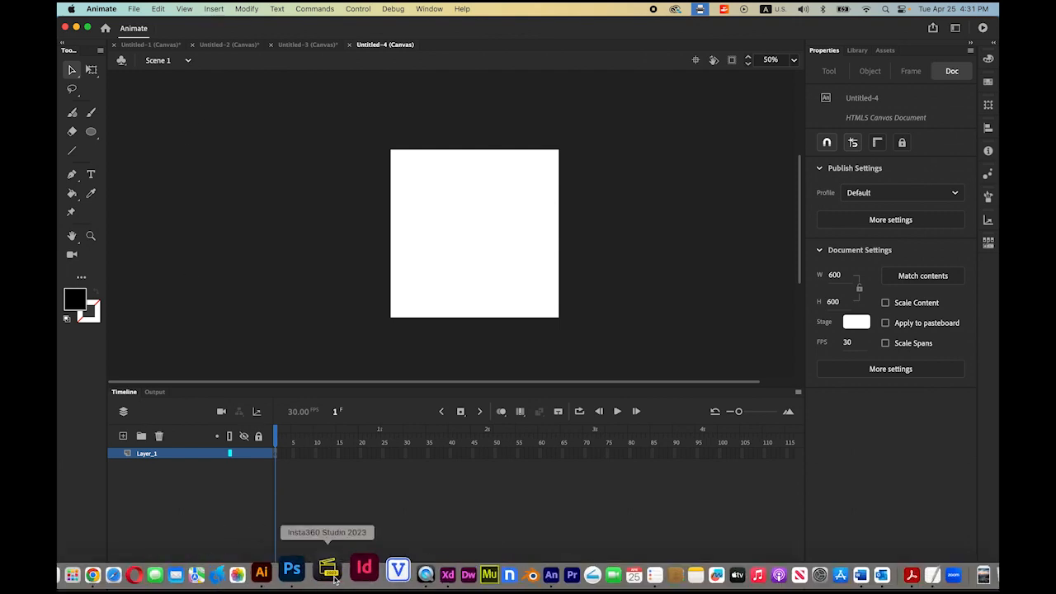
left_click(307, 575)
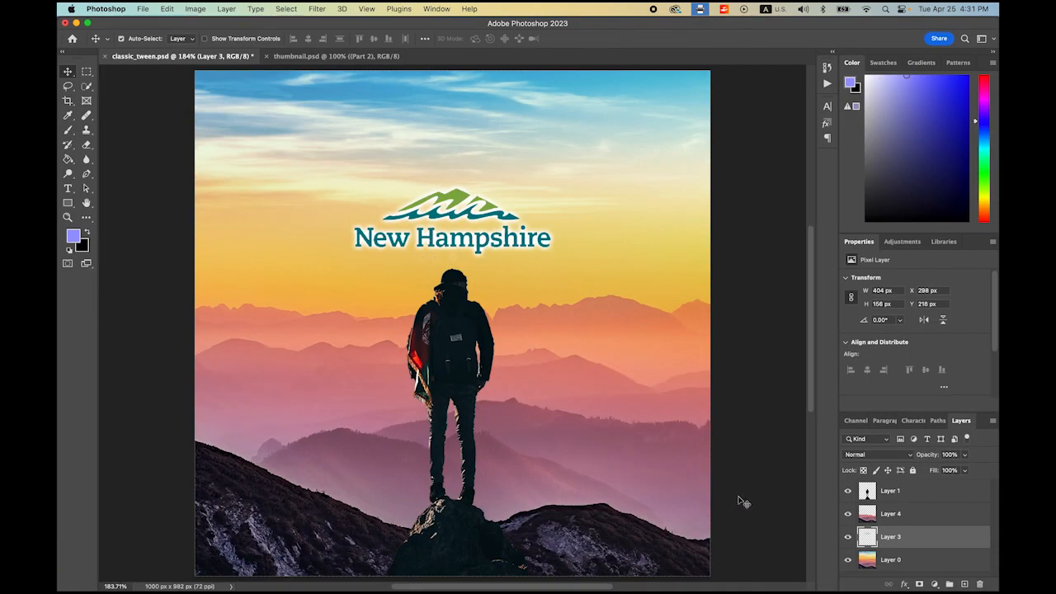
left_click(903, 564)
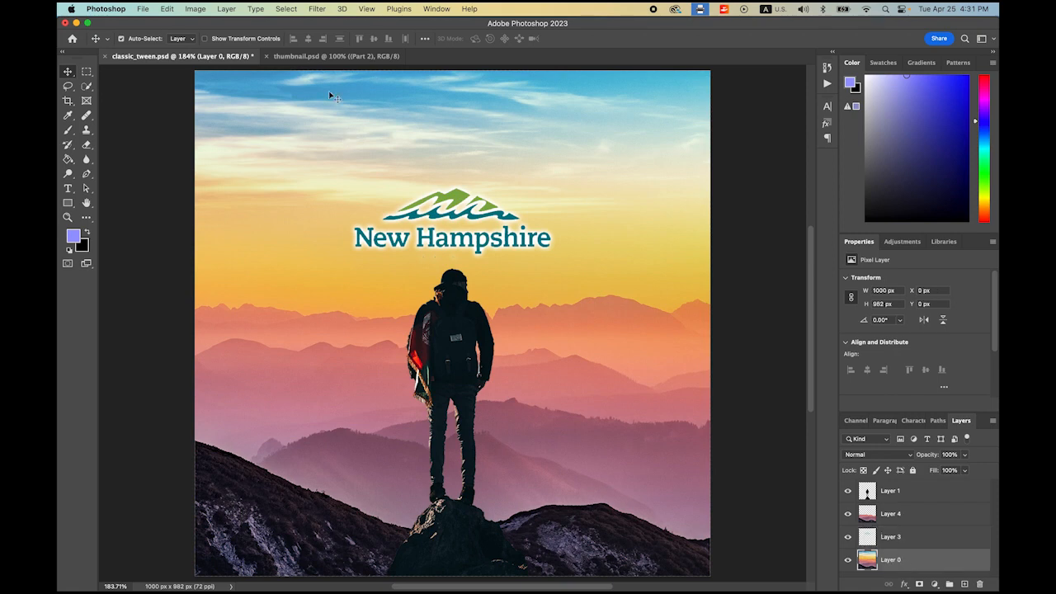
left_click(286, 9)
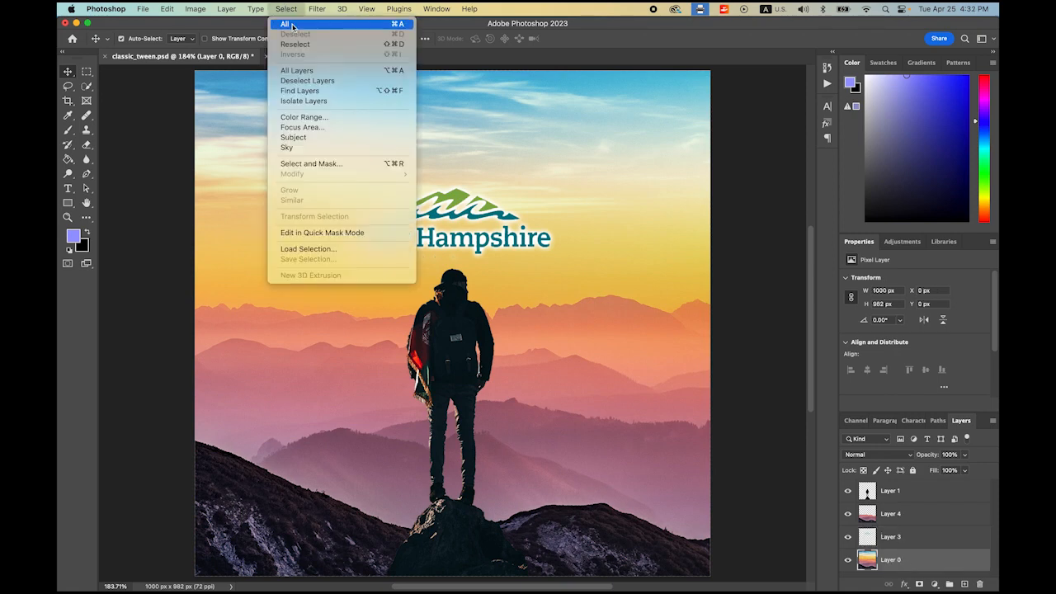
left_click(287, 24)
left_click(167, 9)
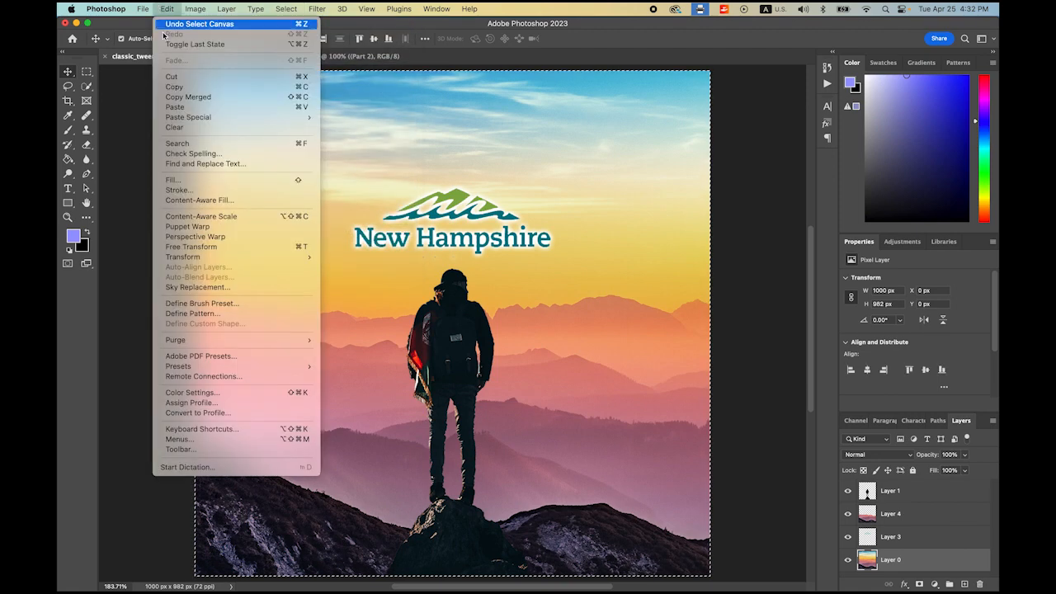
left_click(175, 86)
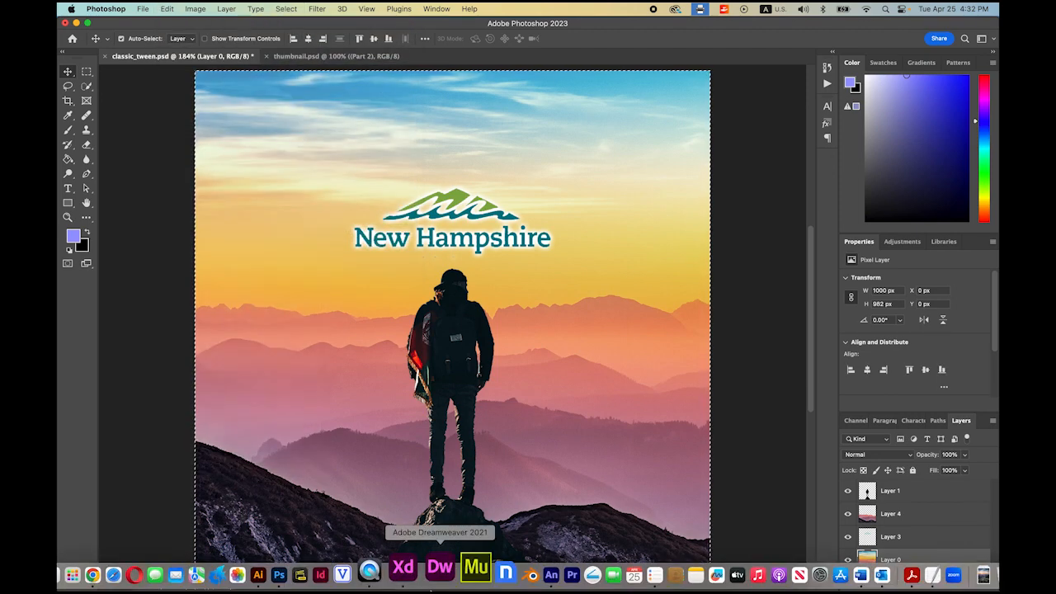
Step: Switch to Adobe Animate and paste the copied background image into the first frame of Layer_1
left_click(516, 573)
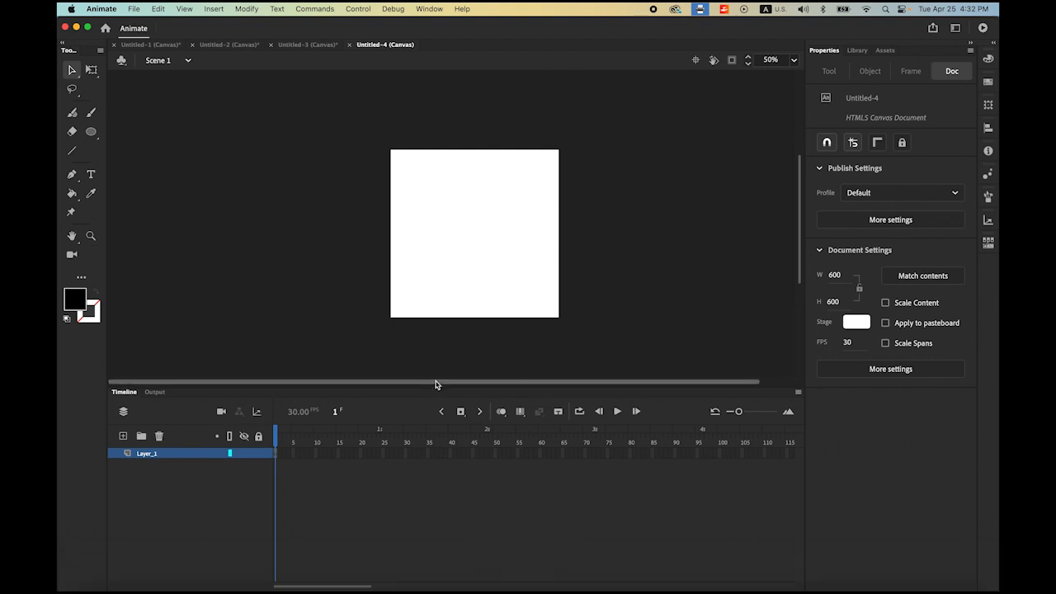
left_click(163, 454)
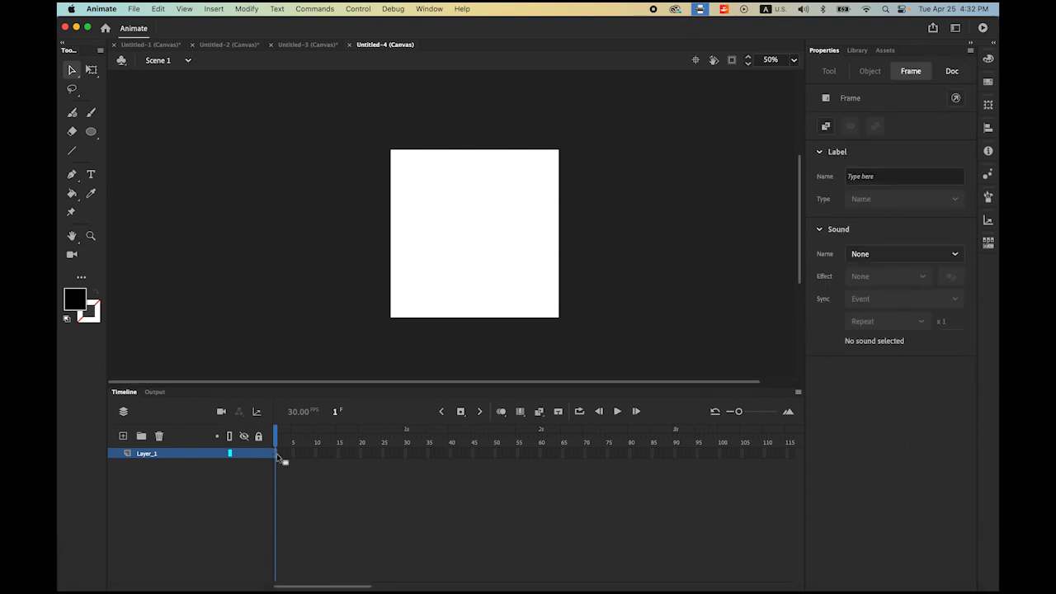
left_click(158, 8)
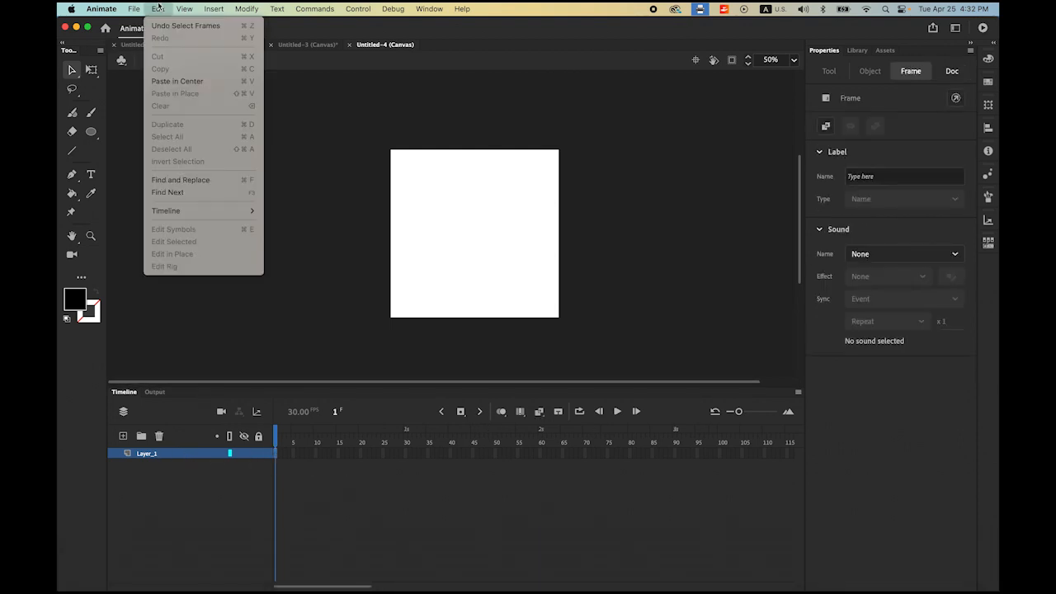
left_click(193, 81)
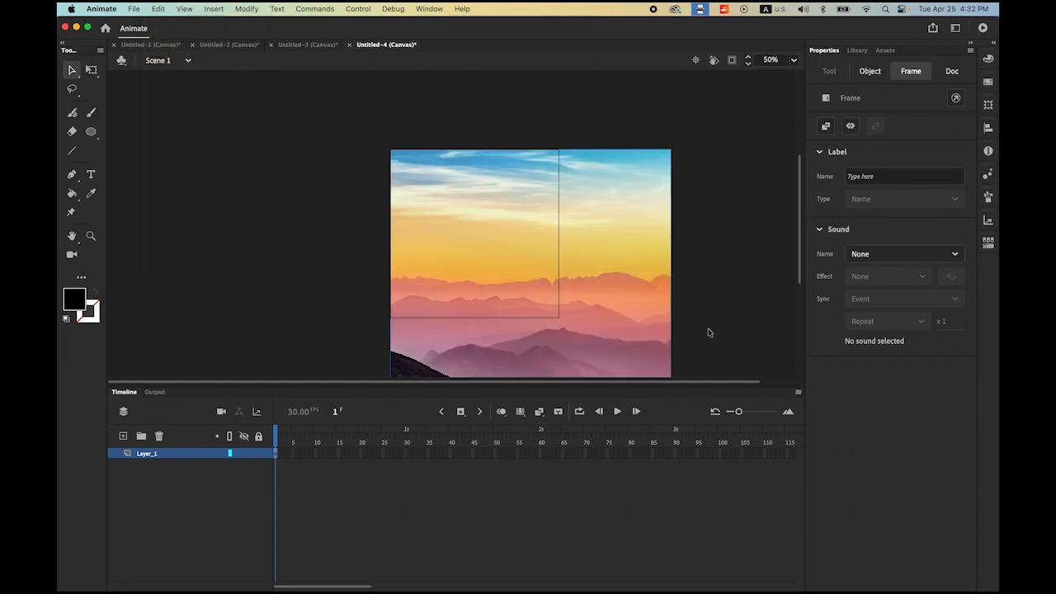
Step: Scale the pasted background bitmap proportionally to a height of 600
left_click_drag(645, 291, 591, 233)
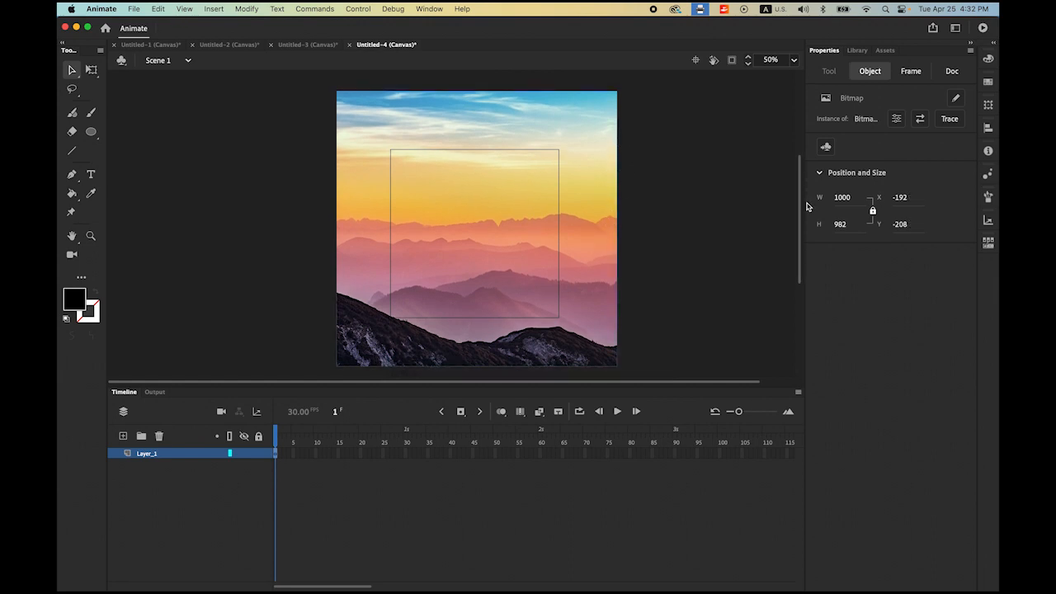
left_click(840, 224)
type("600")
key("Return")
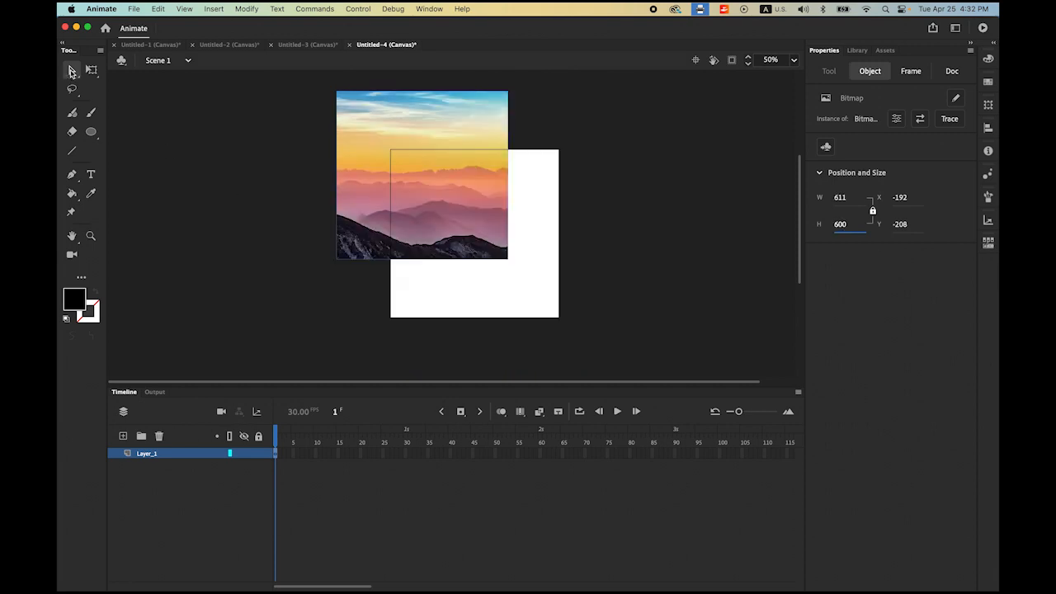
Step: Move the background bitmap over the stage and centre it horizontally at X -6, Y 0
left_click(71, 71)
left_click_drag(372, 193, 420, 249)
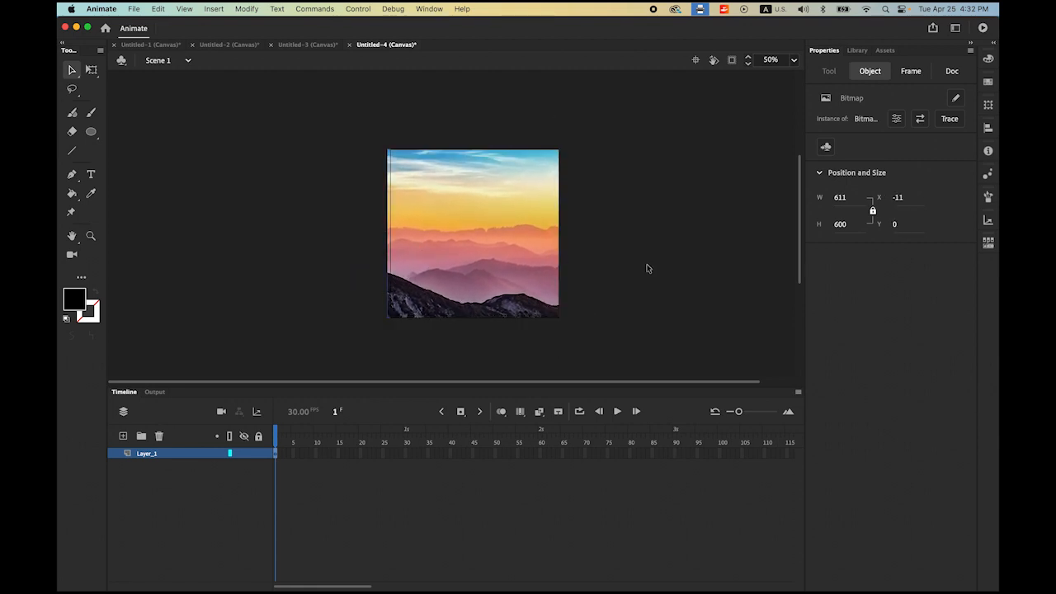
key("Right")
key("Right")
key("Right")
key("Right")
key("Right")
key("Right")
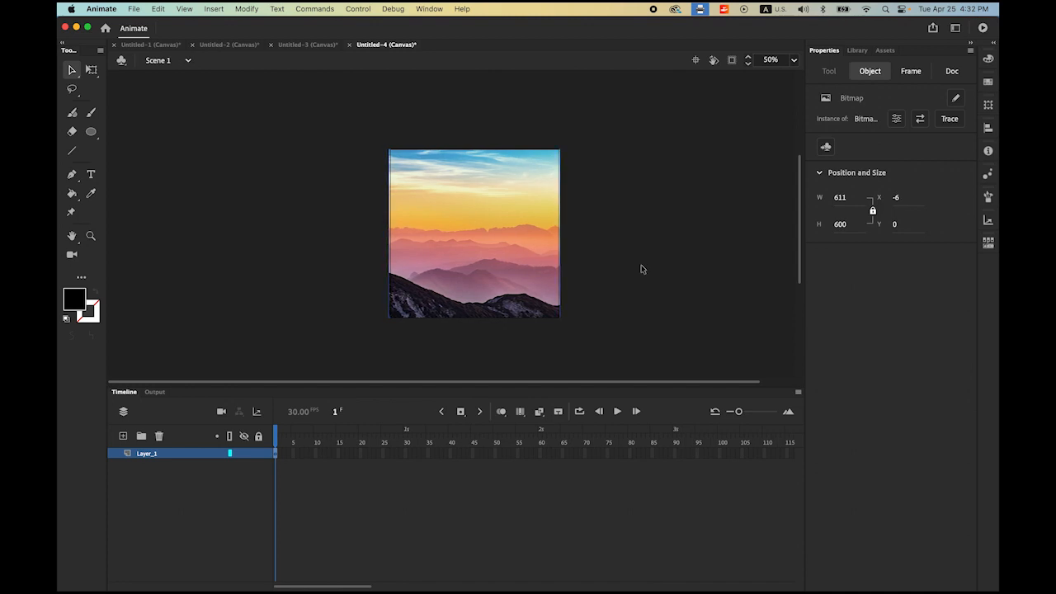
left_click(641, 270)
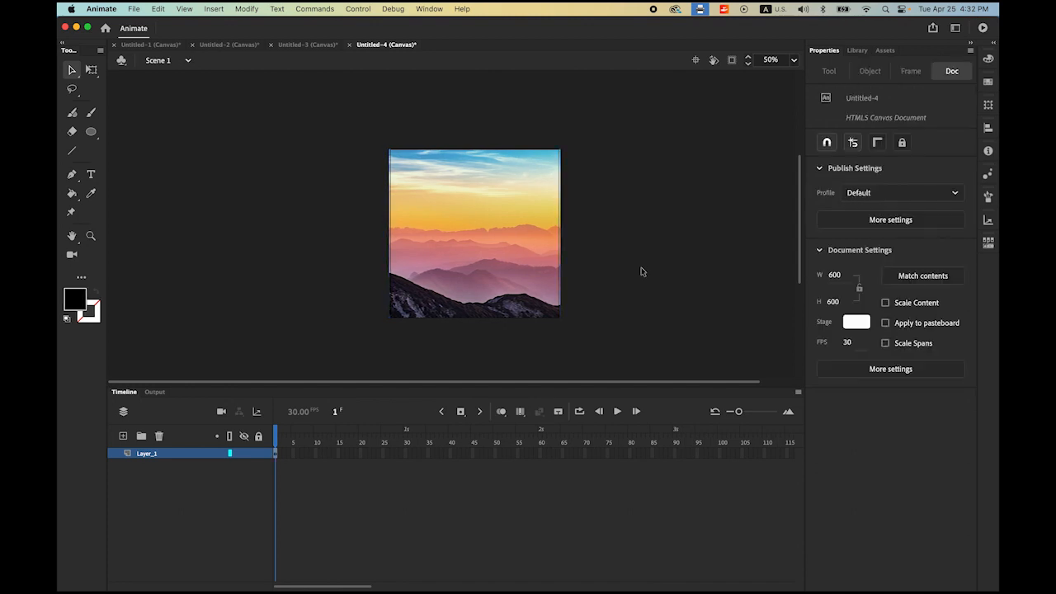
Step: Rename Layer_1 in the timeline as BG
double_click(147, 456)
type("BG")
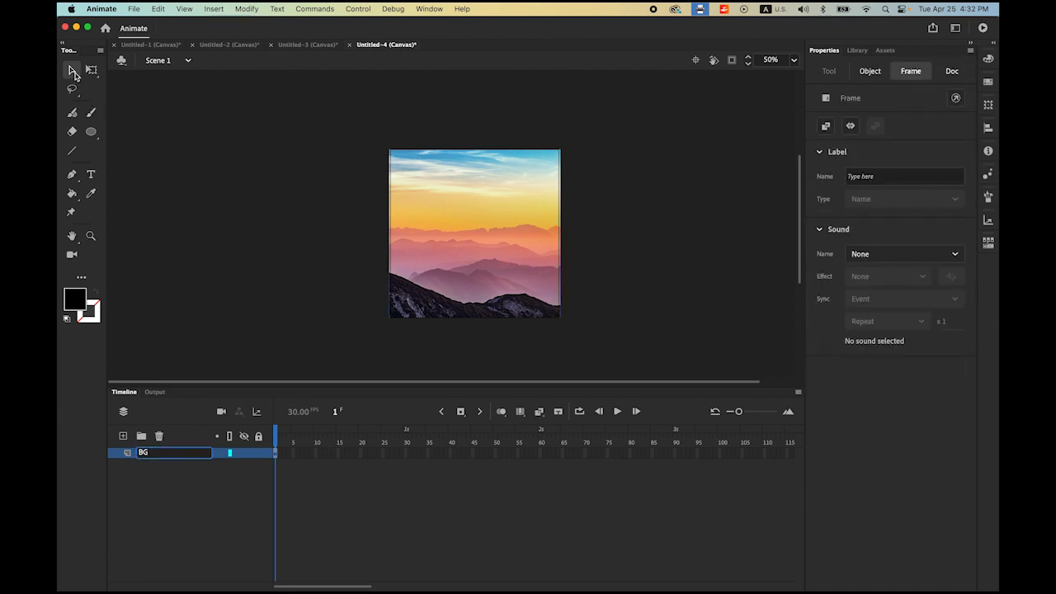
left_click(275, 192)
Step: Switch to Photoshop and copy the New Hampshire logo from Layer 3
mouse_move(358, 585)
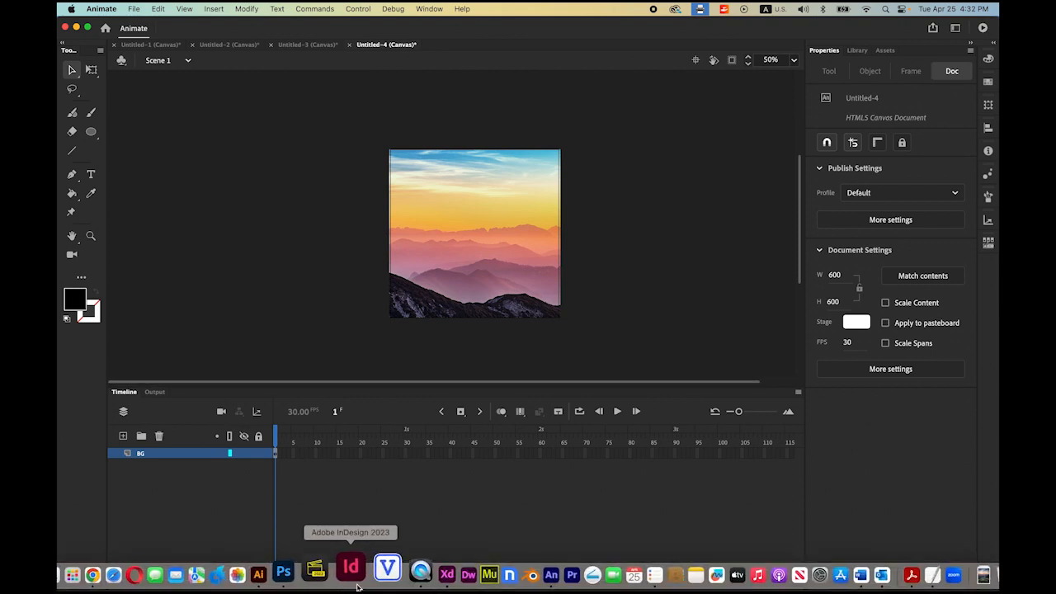
left_click(317, 578)
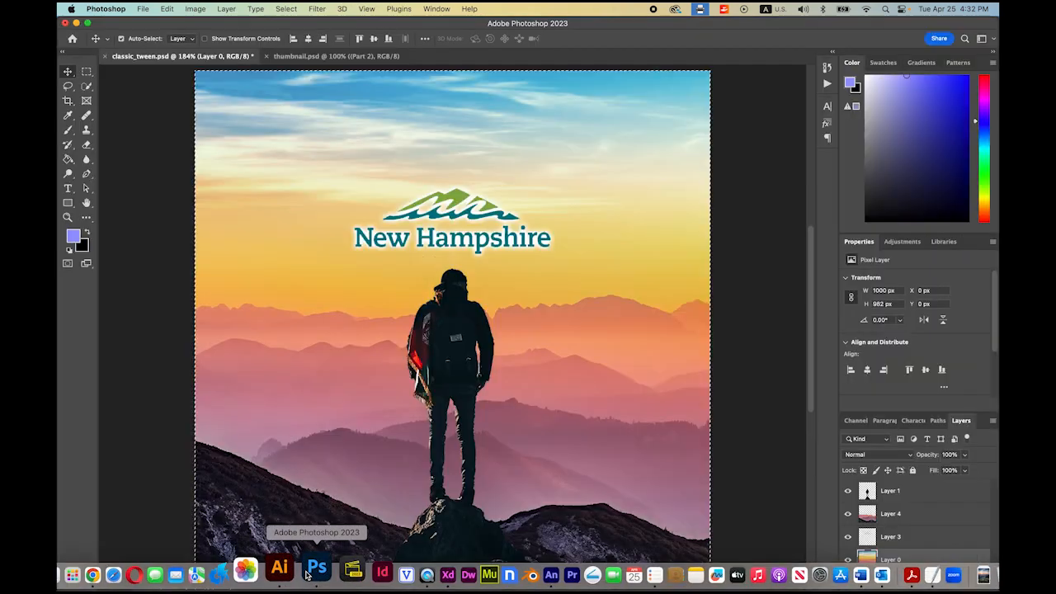
left_click(902, 538)
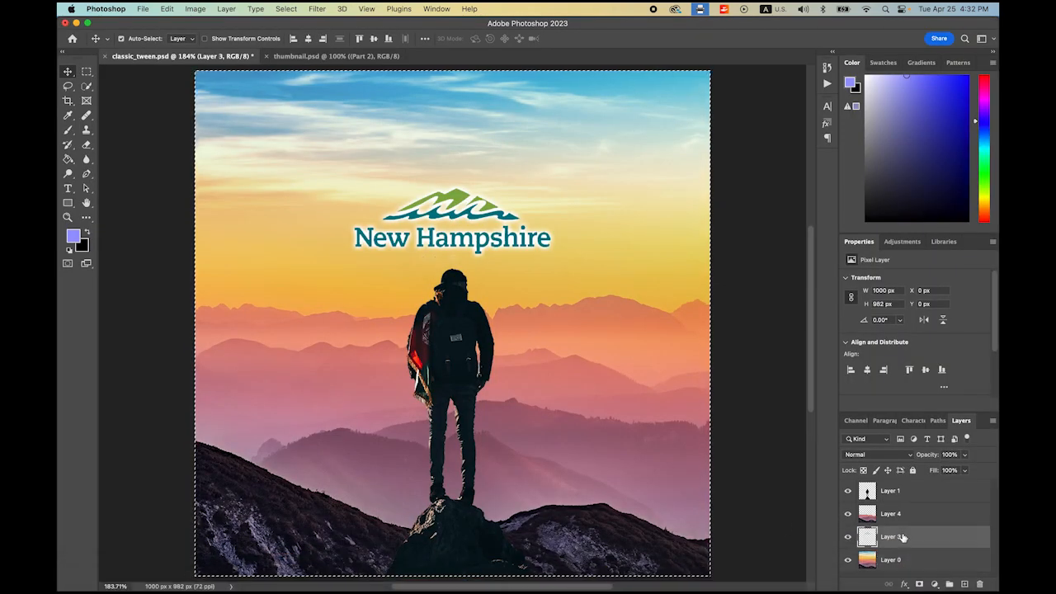
left_click(166, 8)
left_click(206, 86)
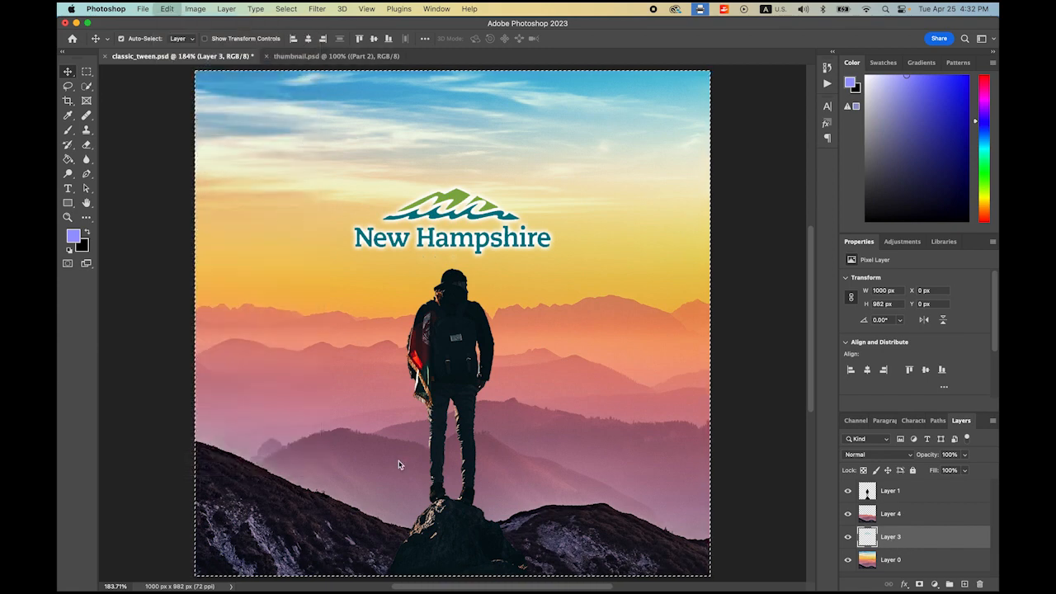
Step: Switch to Animate and add a new timeline layer named Logo above BG
mouse_move(462, 579)
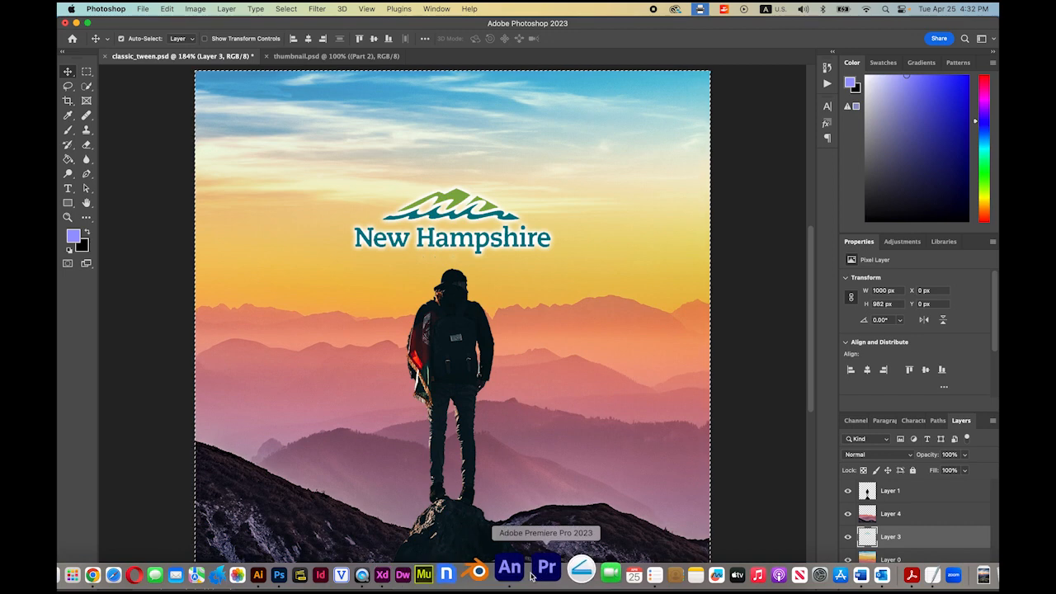
left_click(518, 577)
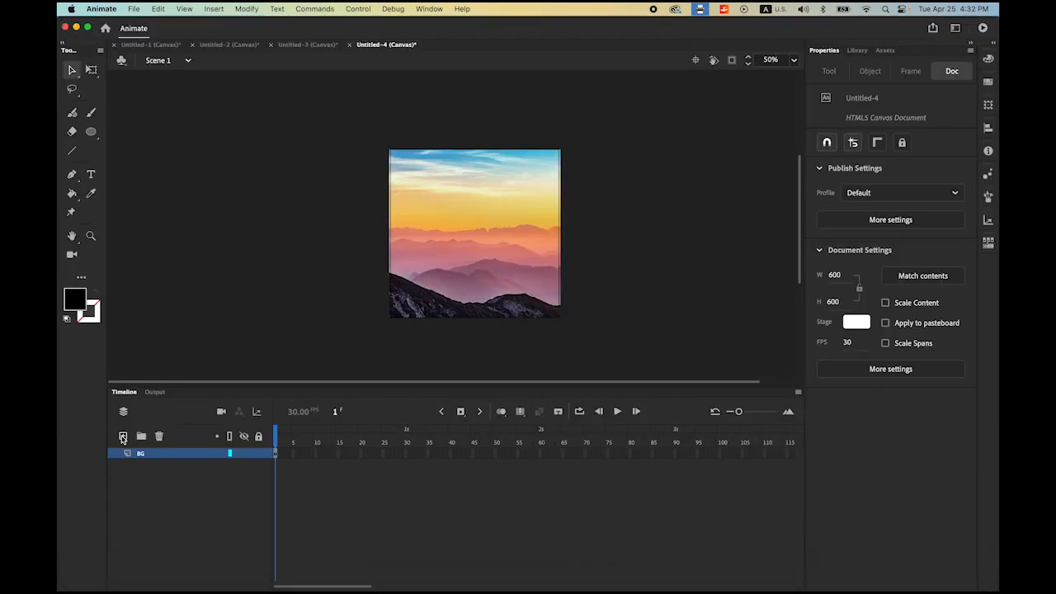
left_click(123, 437)
double_click(151, 452)
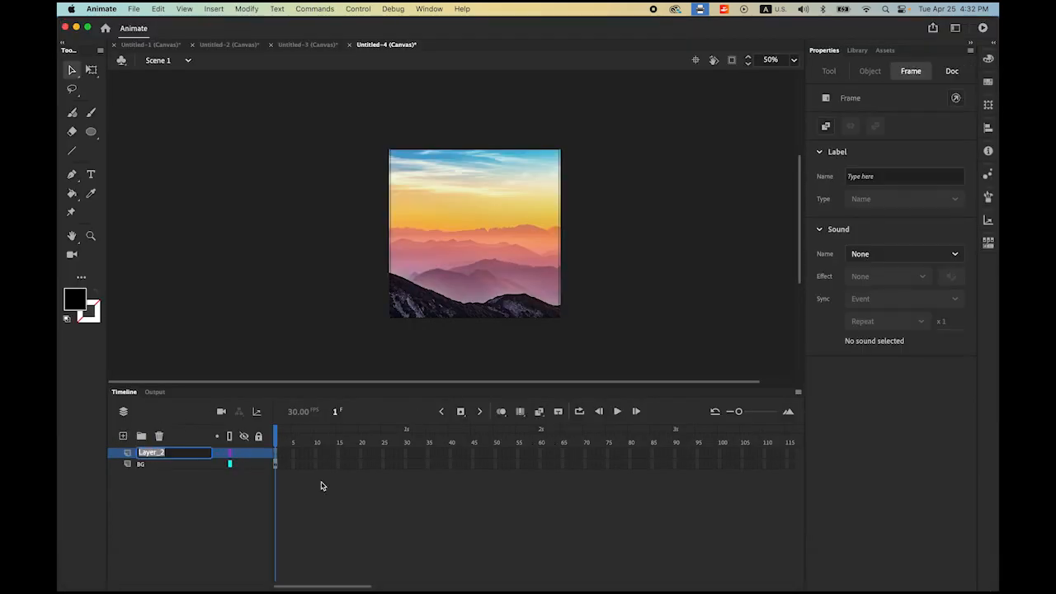
type("Logo")
key("Return")
left_click(334, 274)
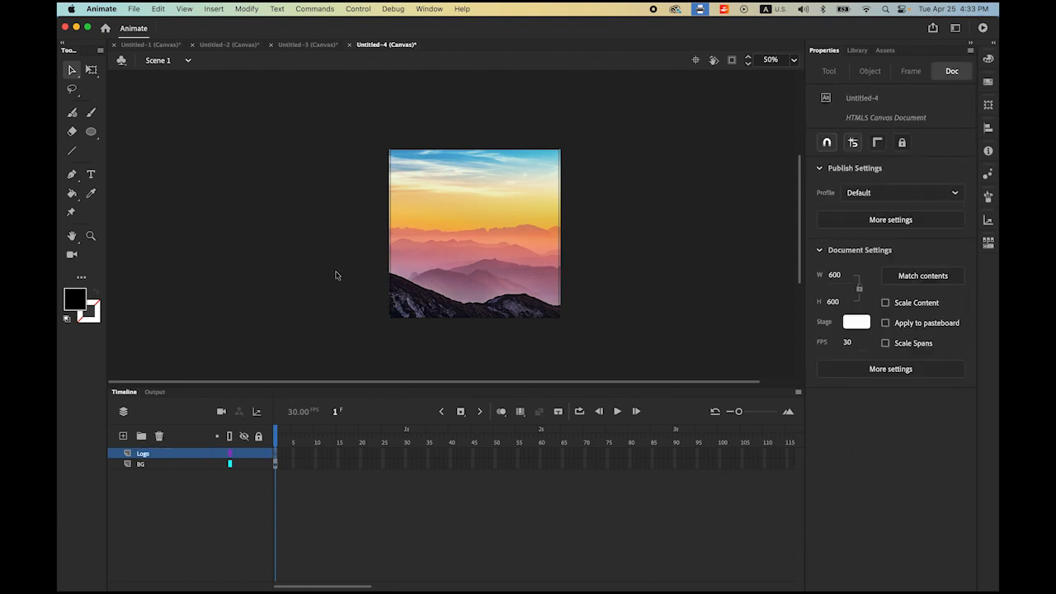
Step: Paste the logo onto the Logo layer, scale it down to about 269 x 104, and place it near the stage centre
key("super+v")
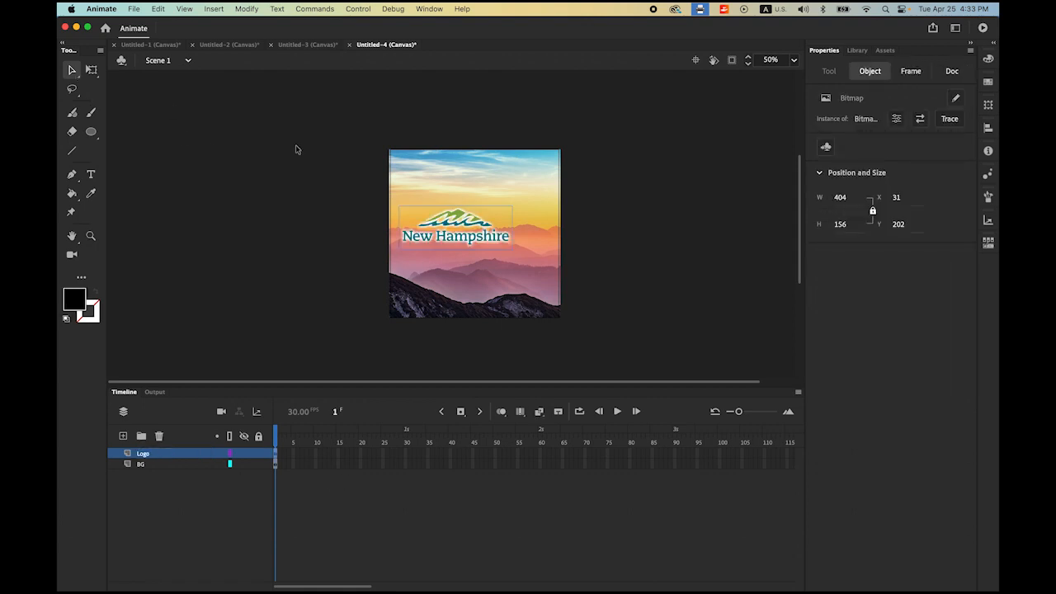
left_click_drag(448, 221, 475, 233)
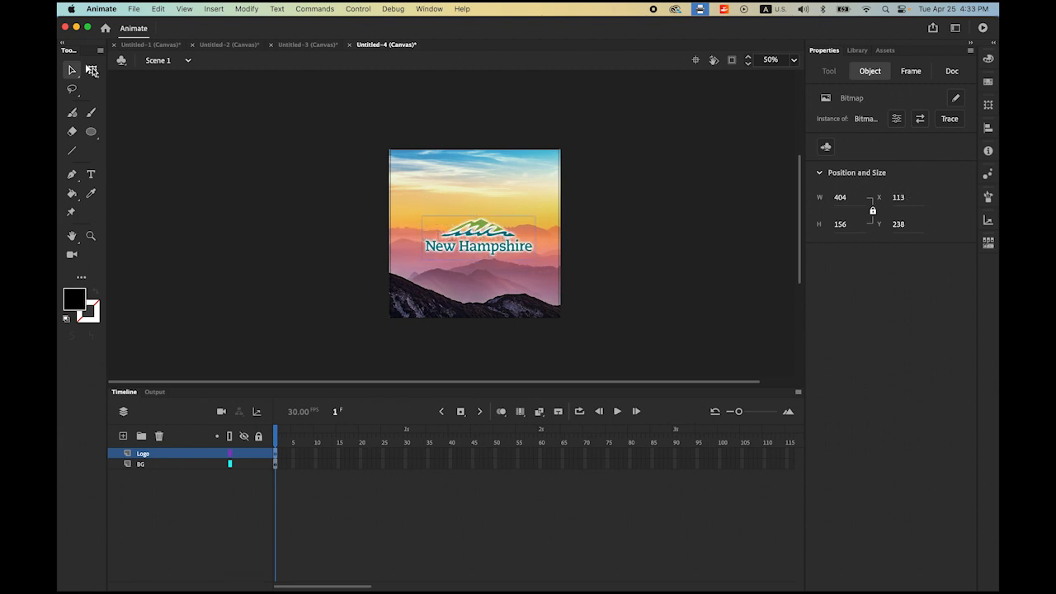
left_click(91, 71)
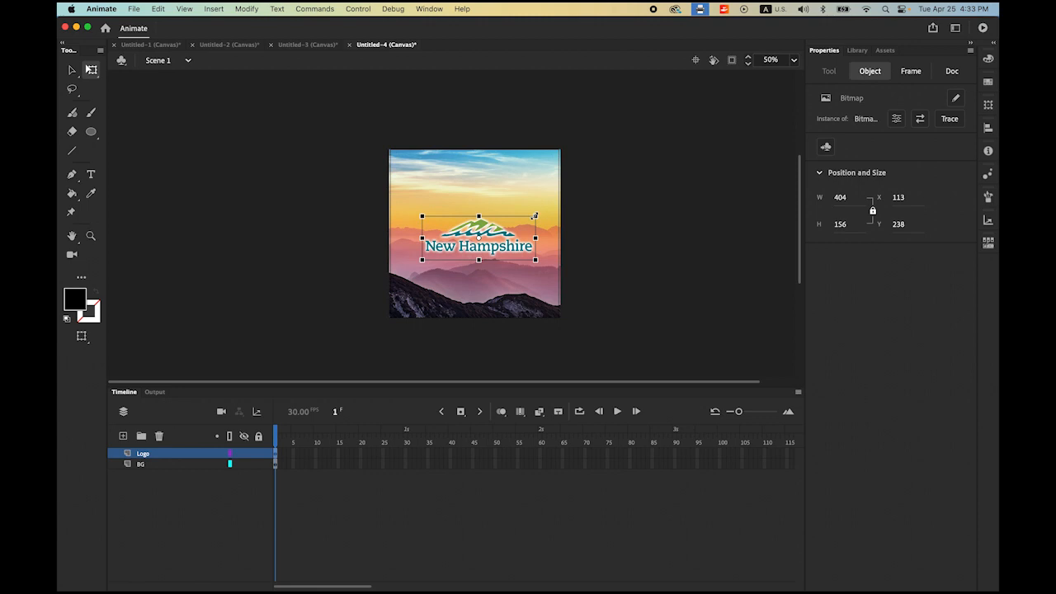
left_click_drag(534, 216, 526, 221)
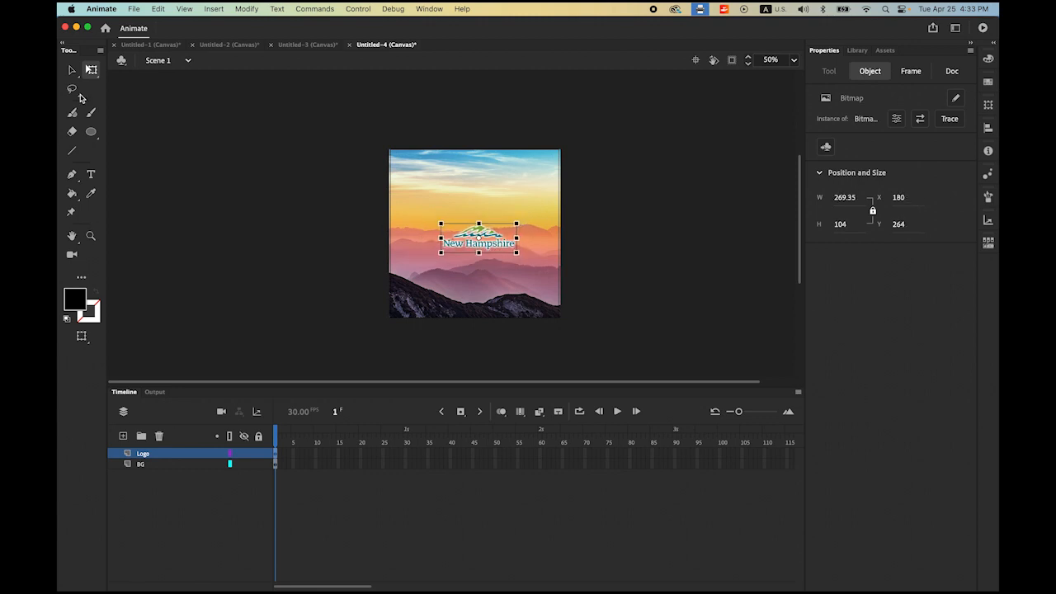
left_click(73, 72)
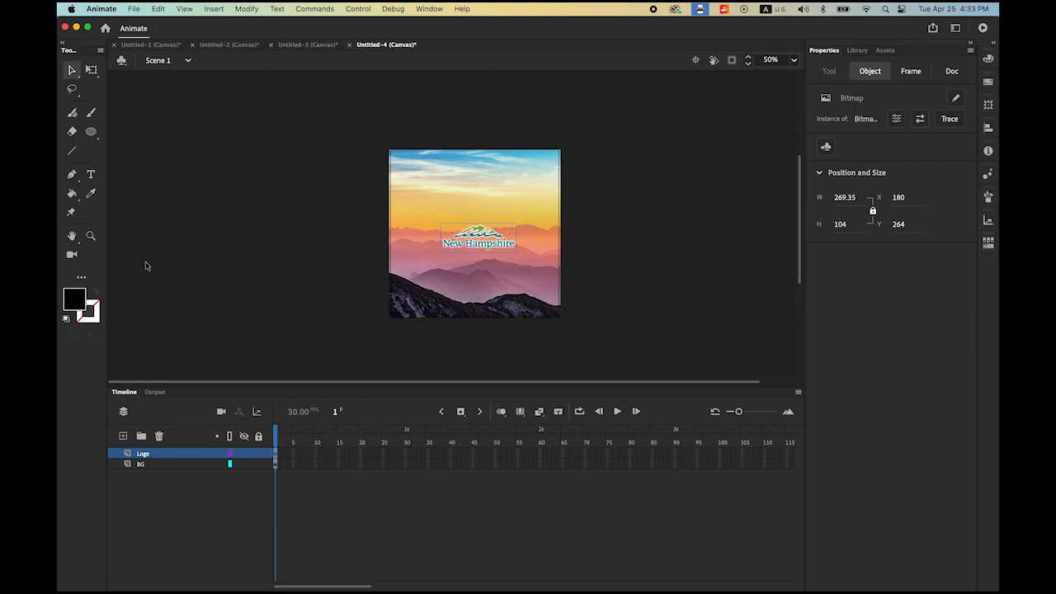
double_click(72, 236)
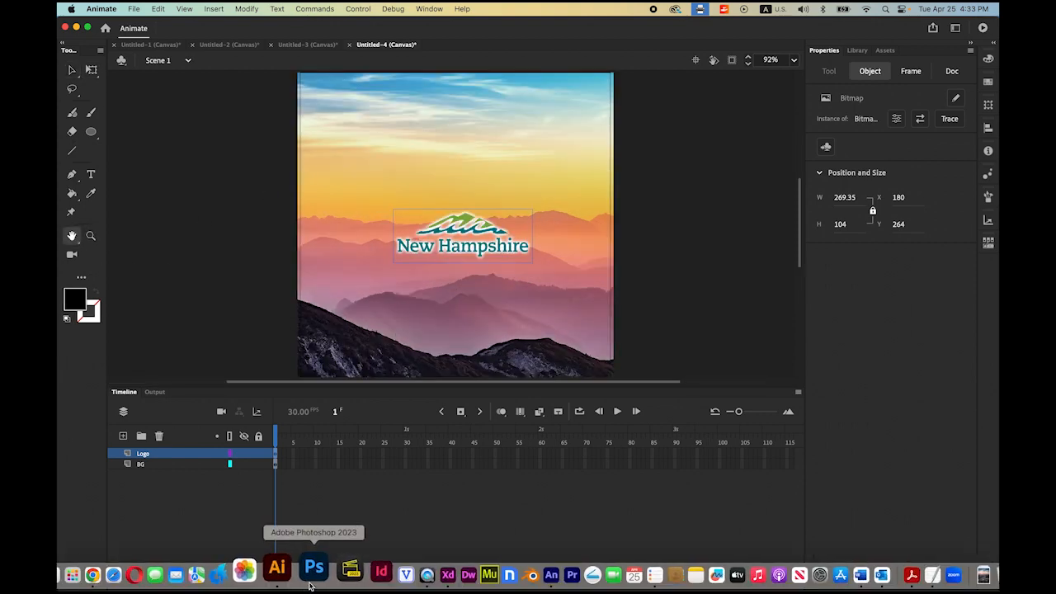
Step: Switch to Photoshop and copy the mountain cutout from Layer 4
left_click(311, 577)
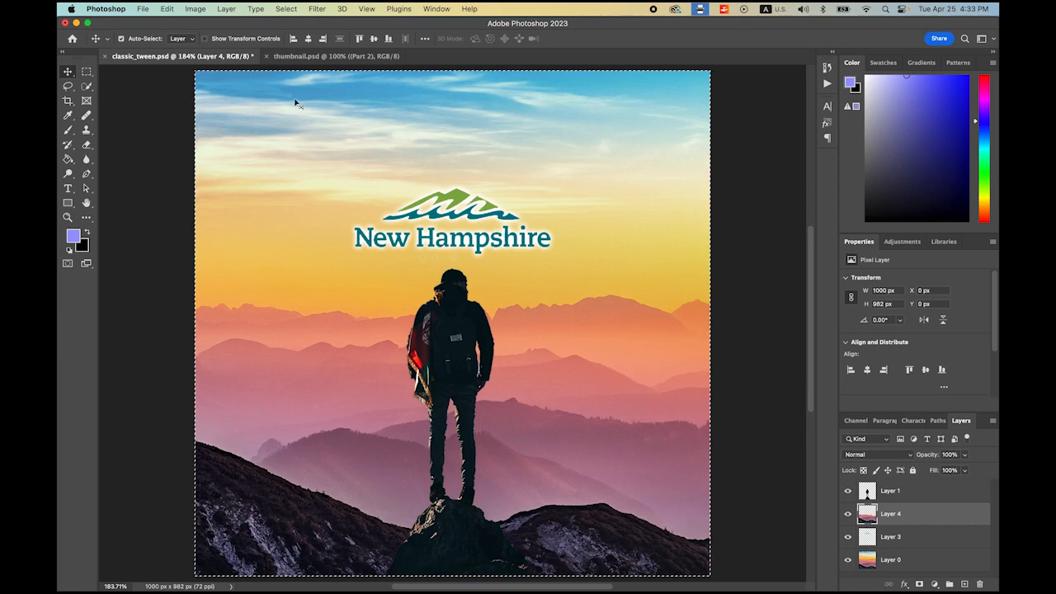
left_click(167, 8)
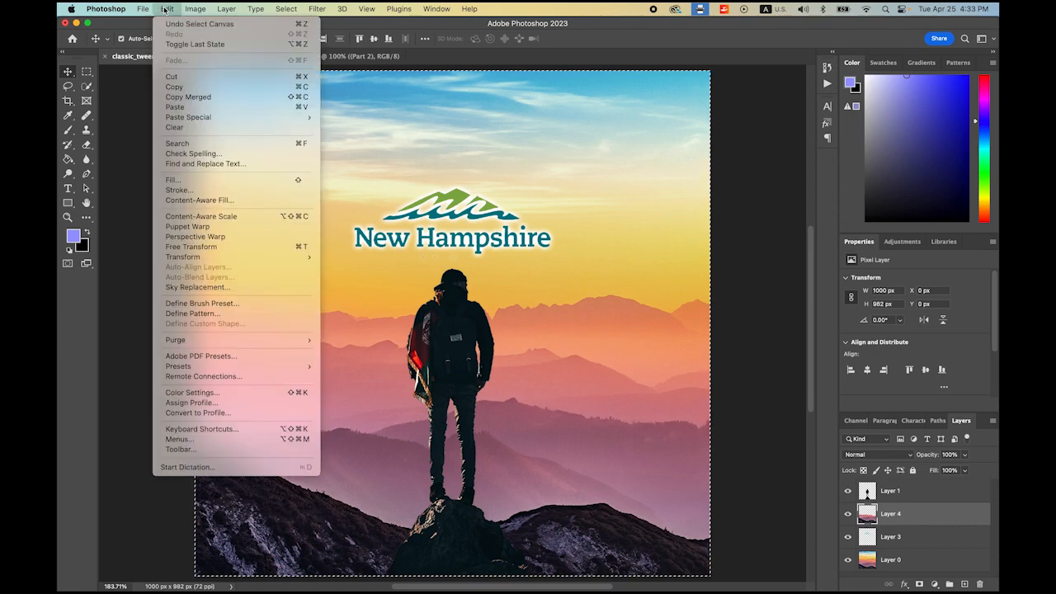
left_click(210, 88)
Step: Switch to Animate and add a new timeline layer named BG2 above Logo
mouse_move(387, 578)
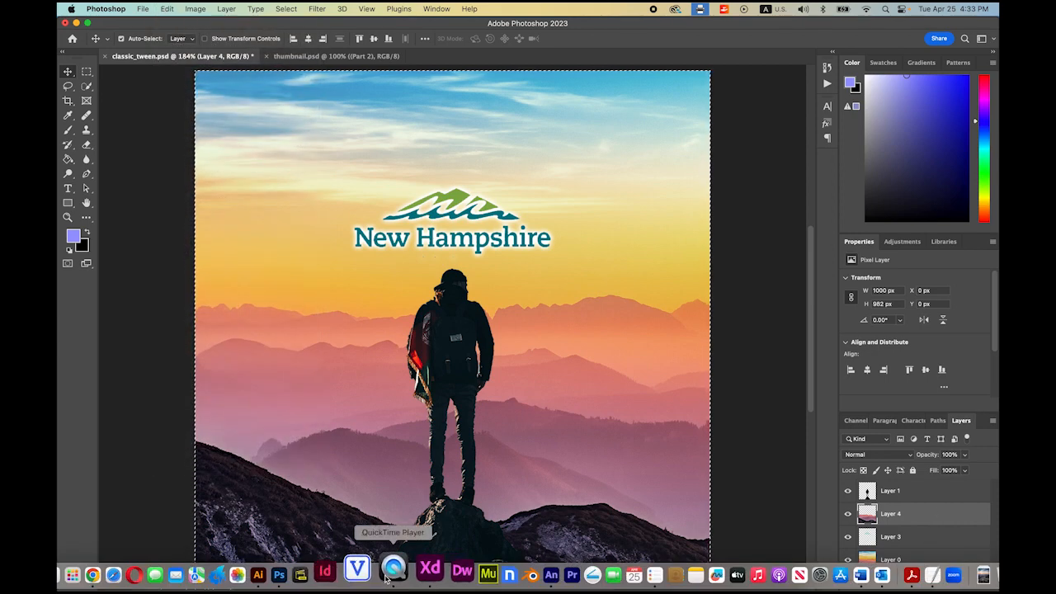
left_click(519, 575)
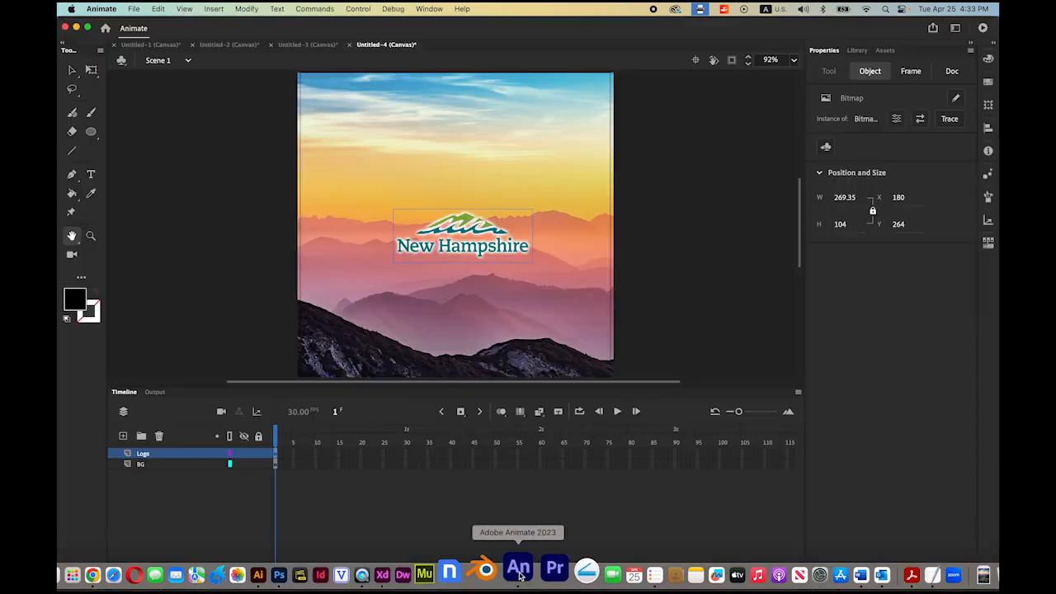
left_click(123, 435)
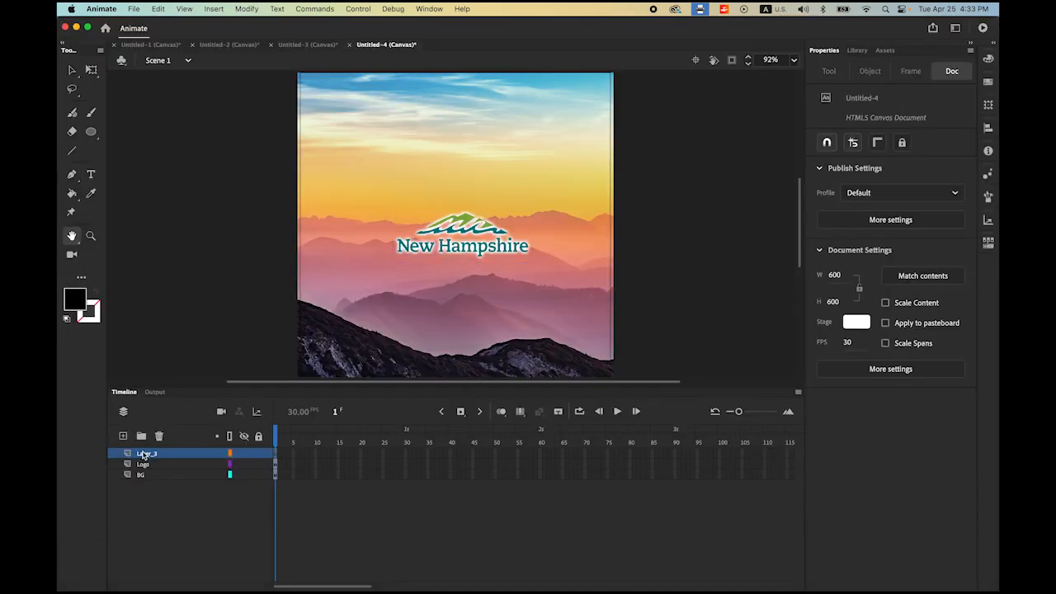
double_click(149, 452)
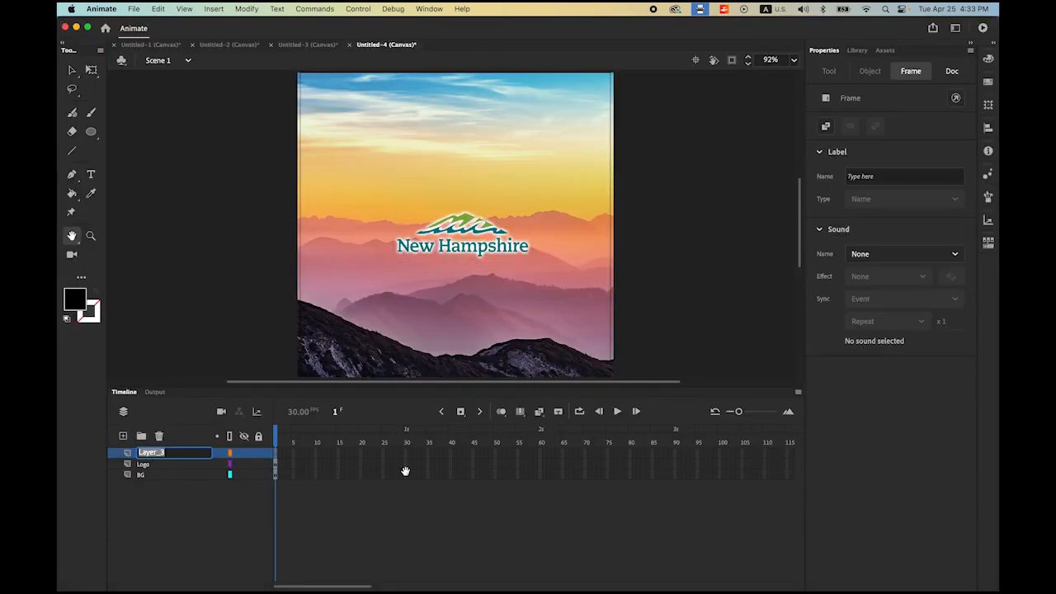
type("BG2")
key("Return")
Step: Paste the mountain cutout onto the BG2 layer, scale it down to about 614 x 284, and place it along the stage's lower edge
key("super+v")
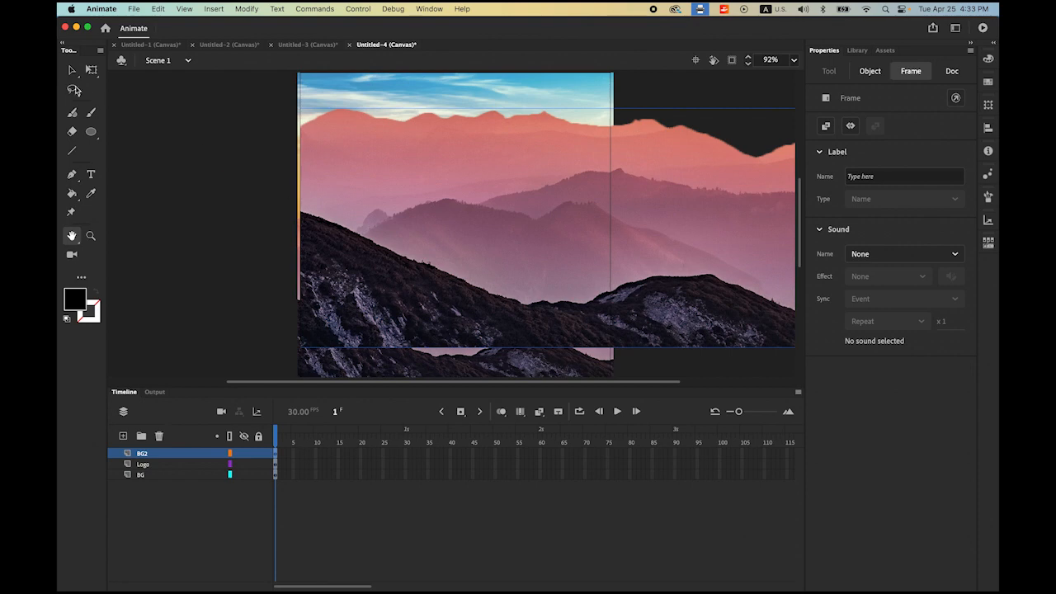
left_click(72, 70)
left_click_drag(598, 293, 489, 300)
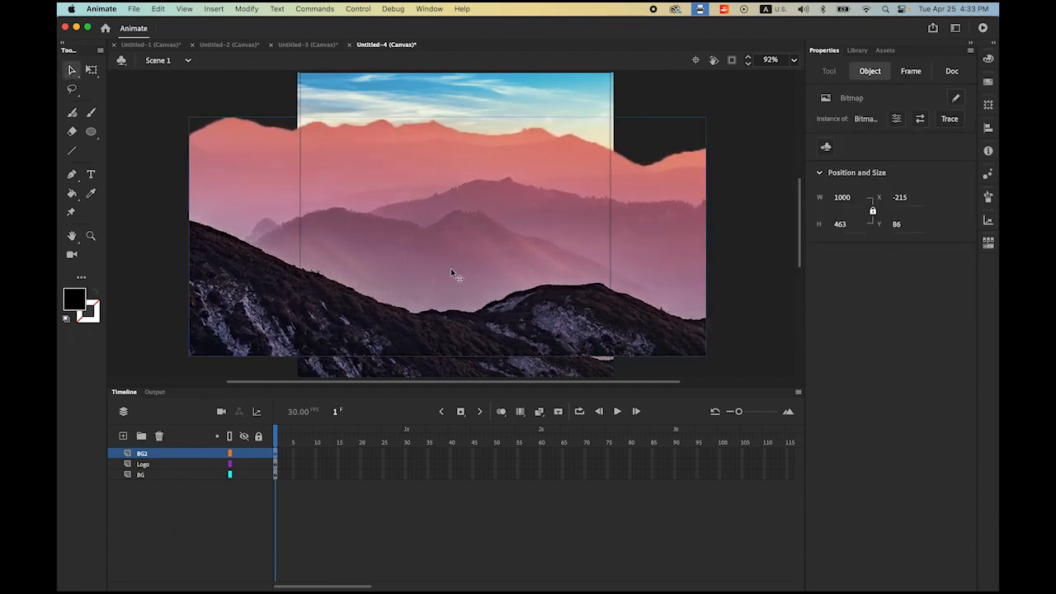
left_click(92, 69)
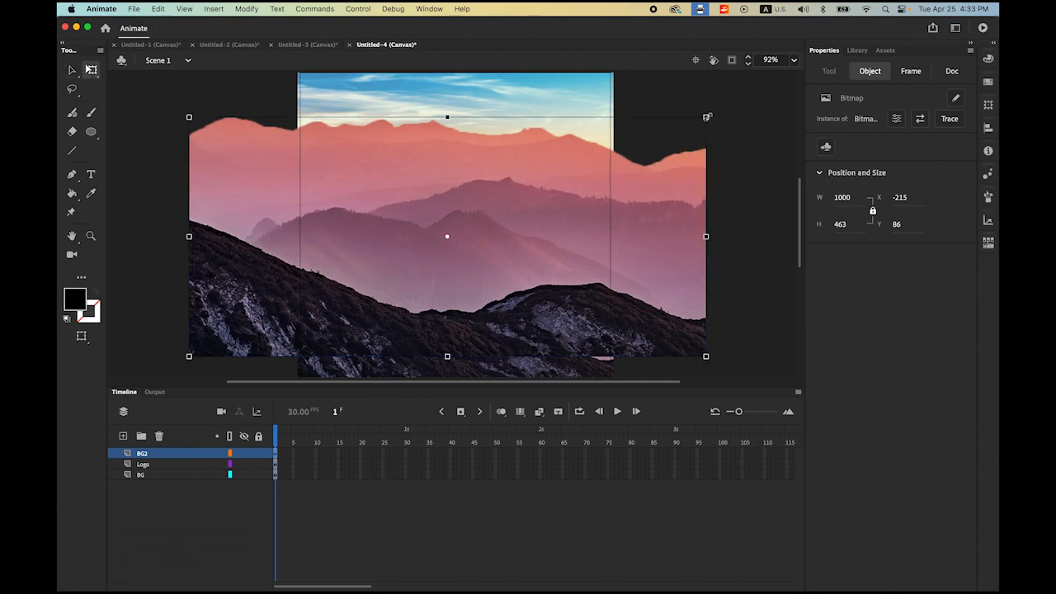
left_click_drag(706, 117, 609, 162)
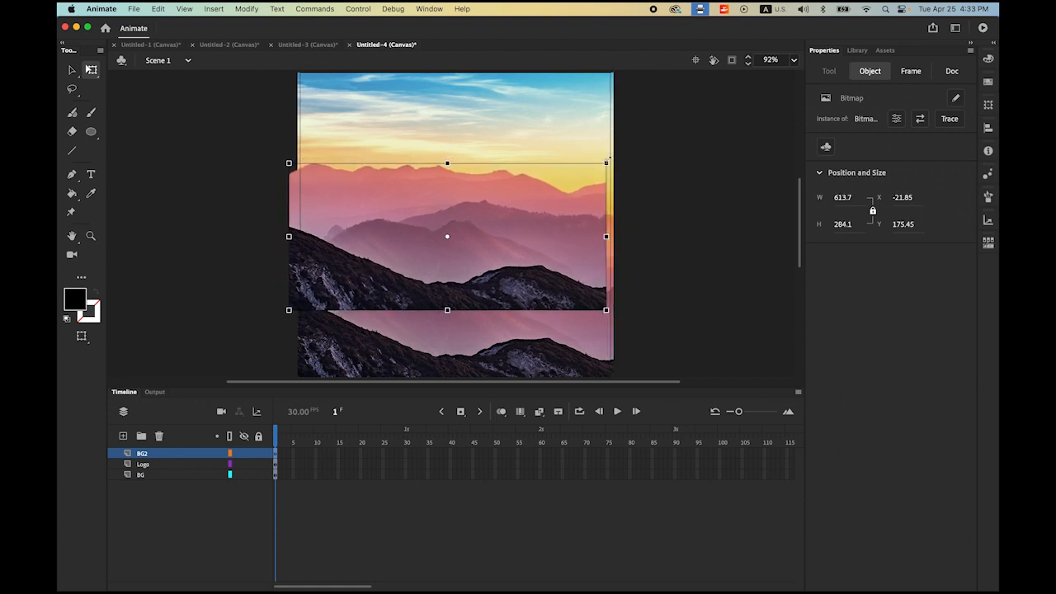
left_click_drag(511, 239, 517, 240)
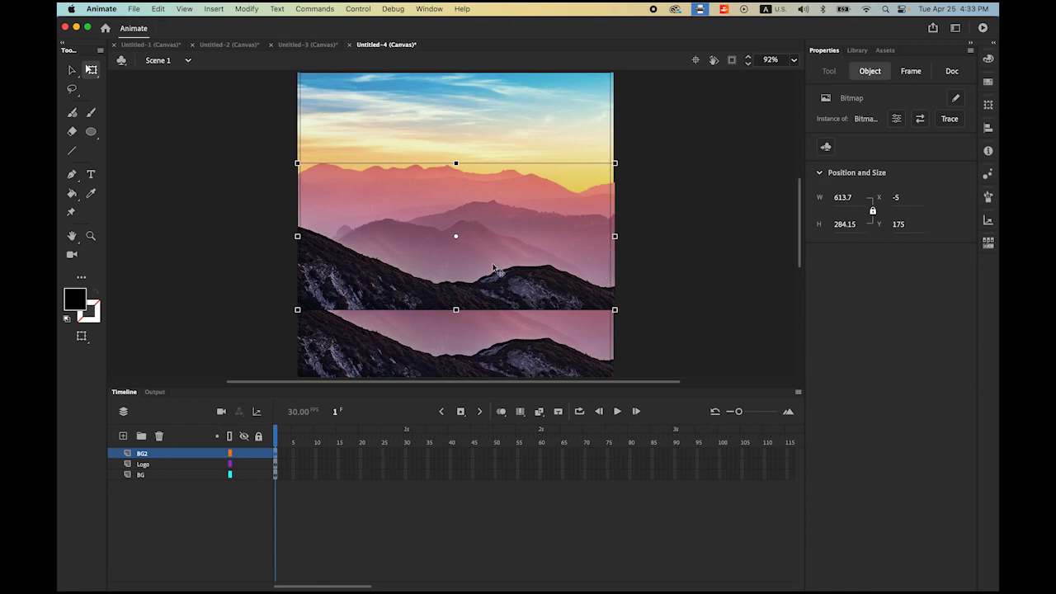
left_click_drag(505, 256, 499, 316)
left_click(665, 297)
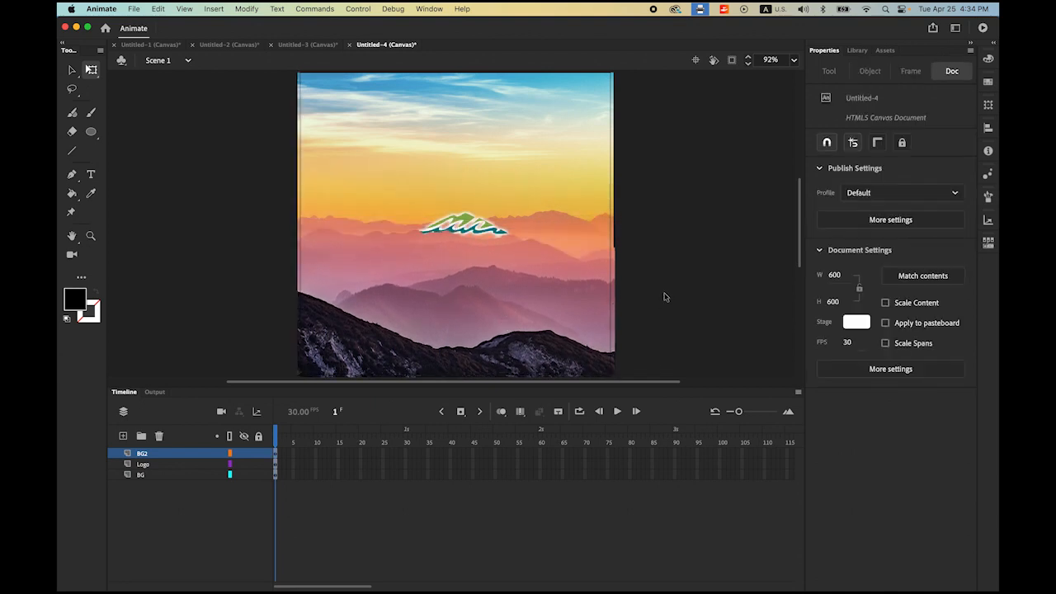
Step: Align the BG2 mountains with the background mountains and scale them to about 609 x 282 to fit the background's width
left_click(467, 230)
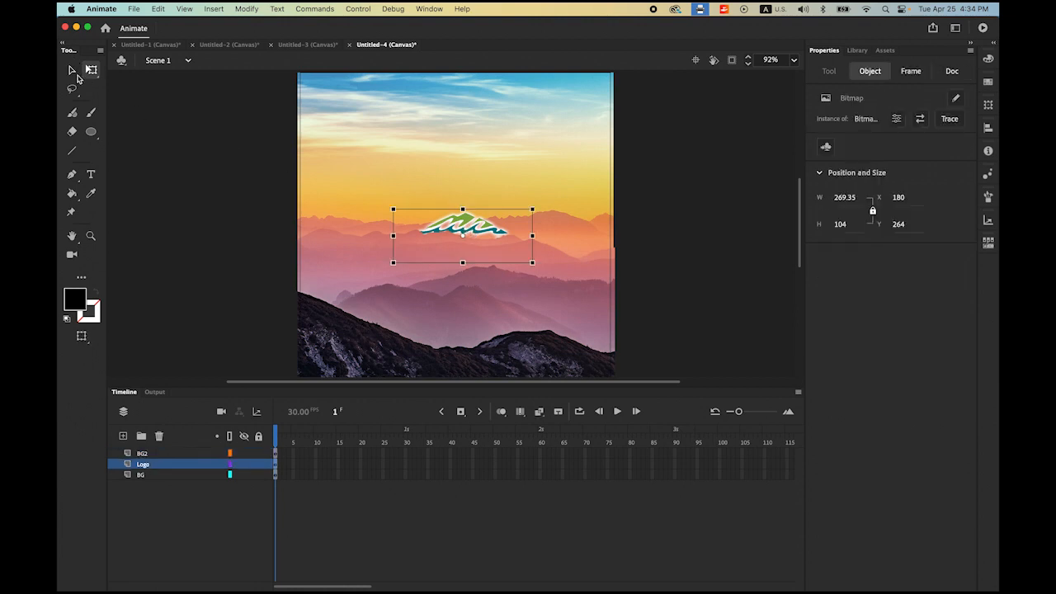
key("v")
left_click(436, 256)
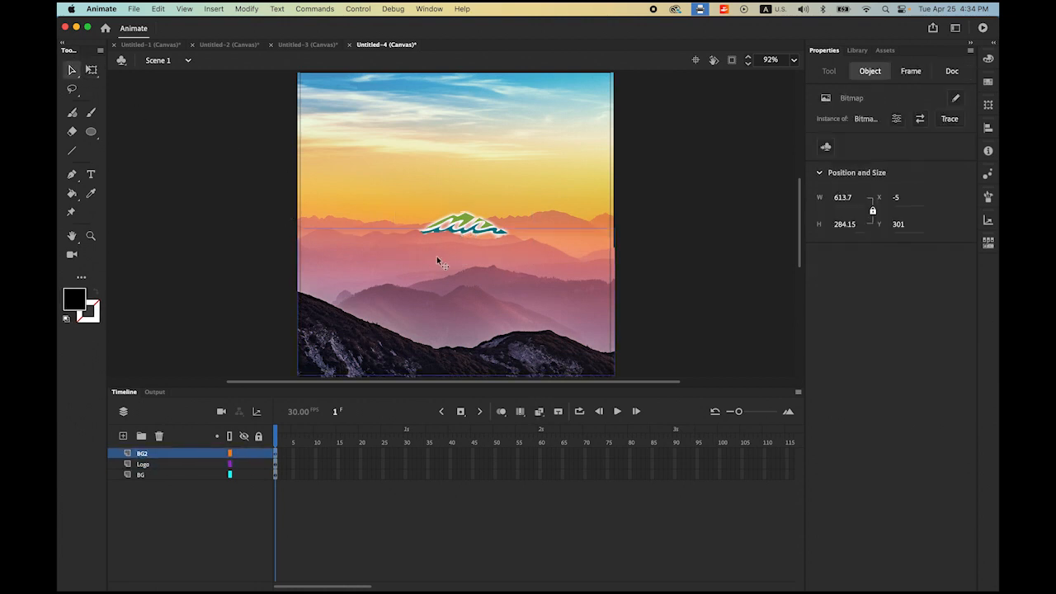
mouse_move(398, 297)
left_mouse_down()
mouse_move(435, 297)
mouse_move(427, 309)
mouse_move(448, 313)
mouse_move(400, 308)
left_mouse_up()
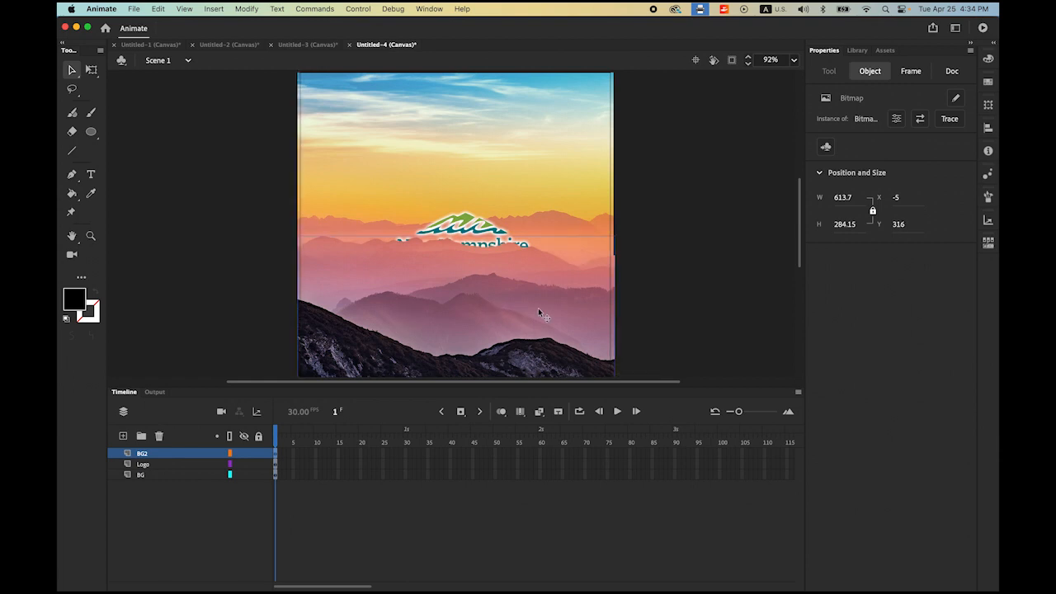
key("Left")
key("Left")
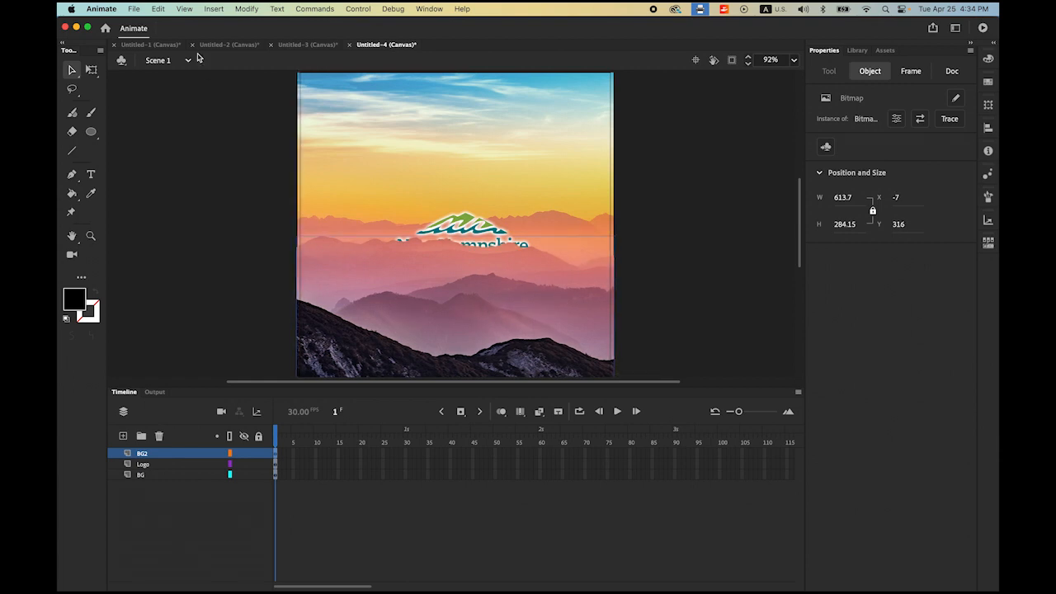
left_click(92, 70)
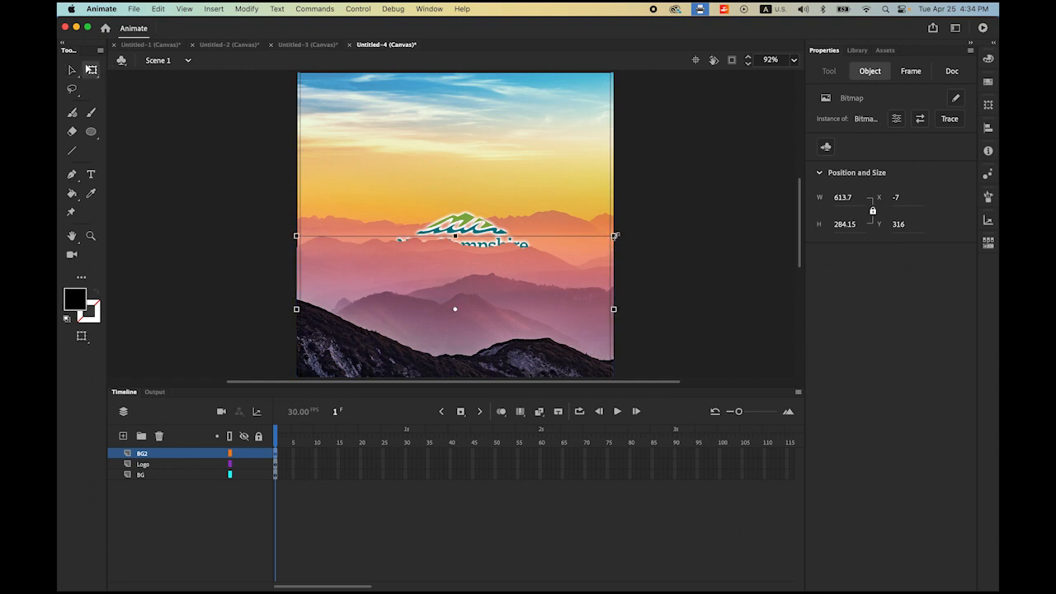
left_click_drag(615, 236, 613, 237)
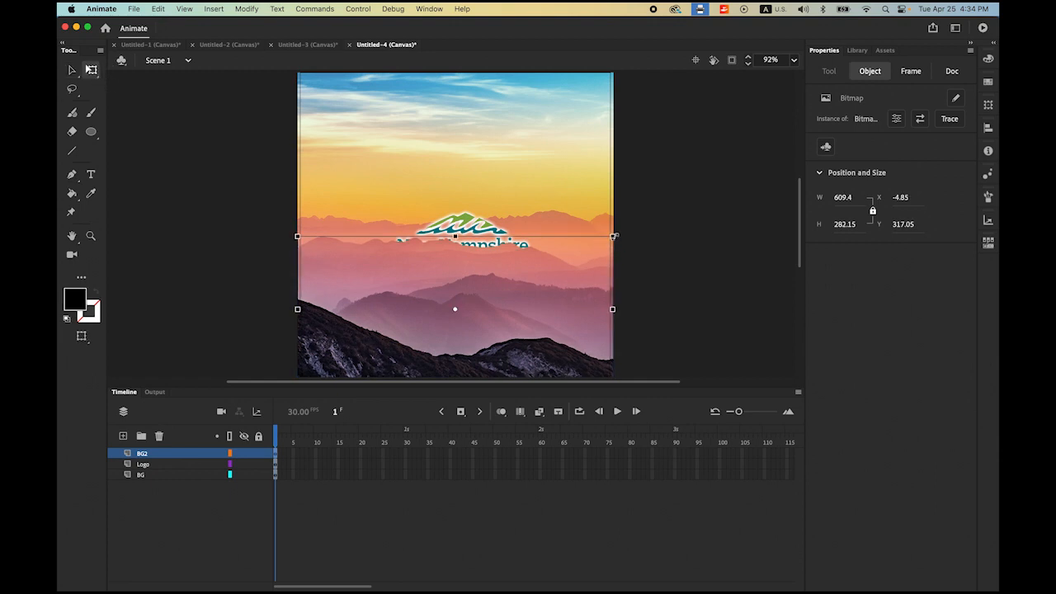
left_click(706, 252)
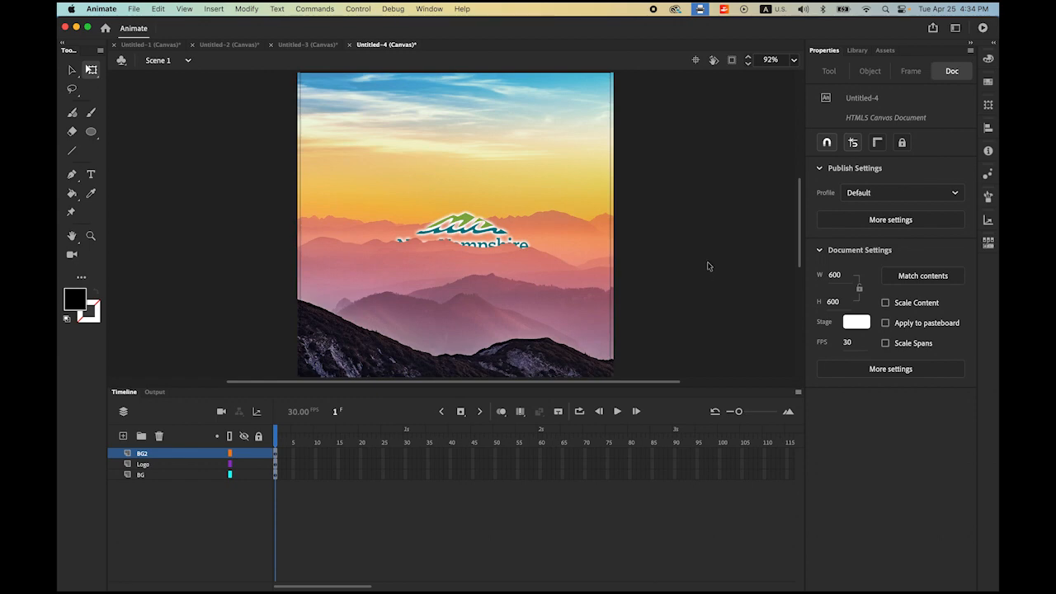
Step: Switch to Photoshop and copy the hiker cutout from Layer 1
mouse_move(200, 569)
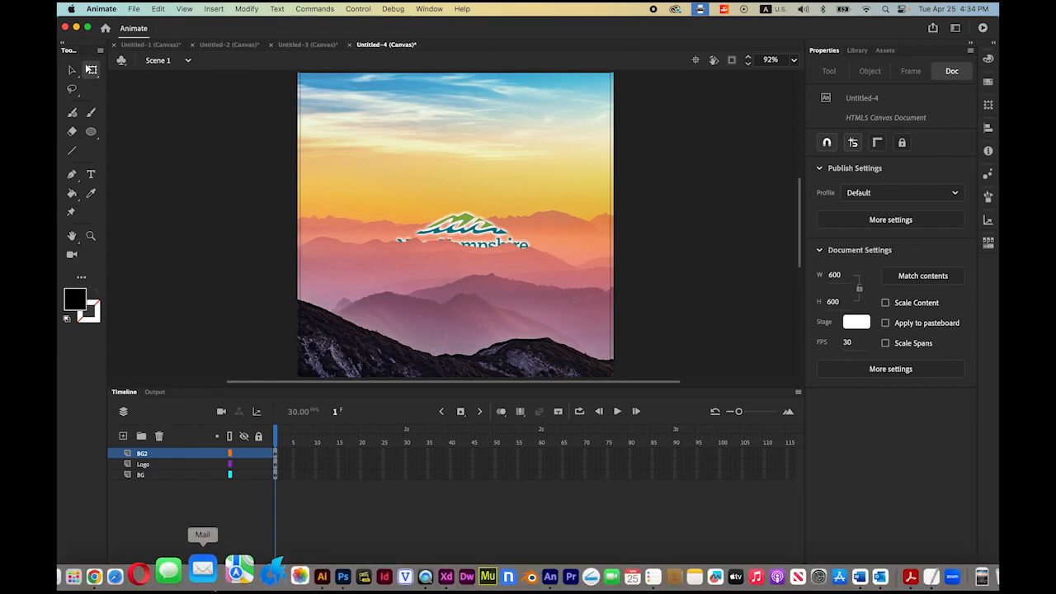
left_click(310, 581)
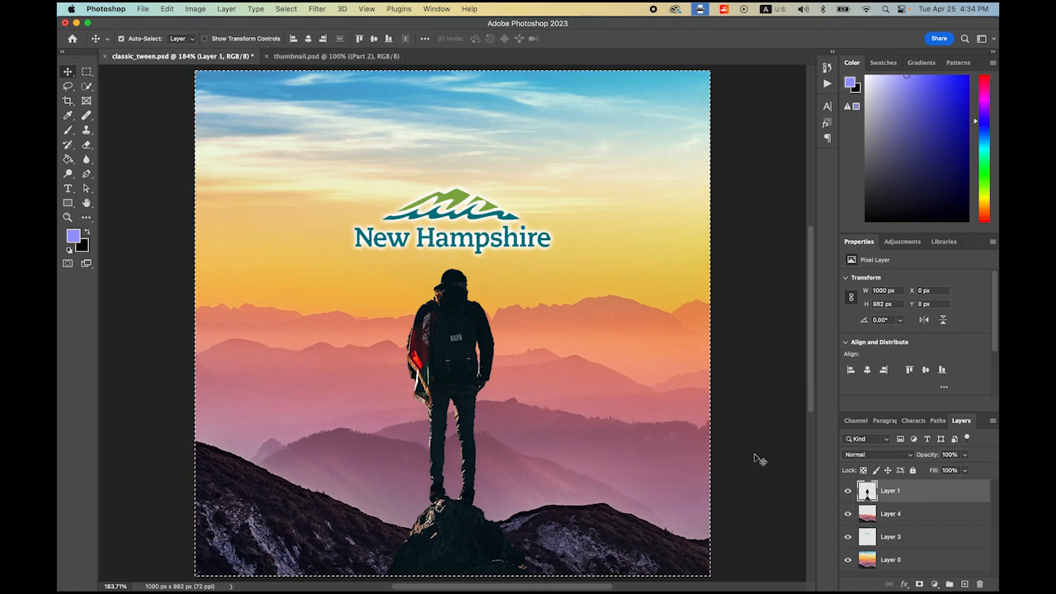
left_click(167, 8)
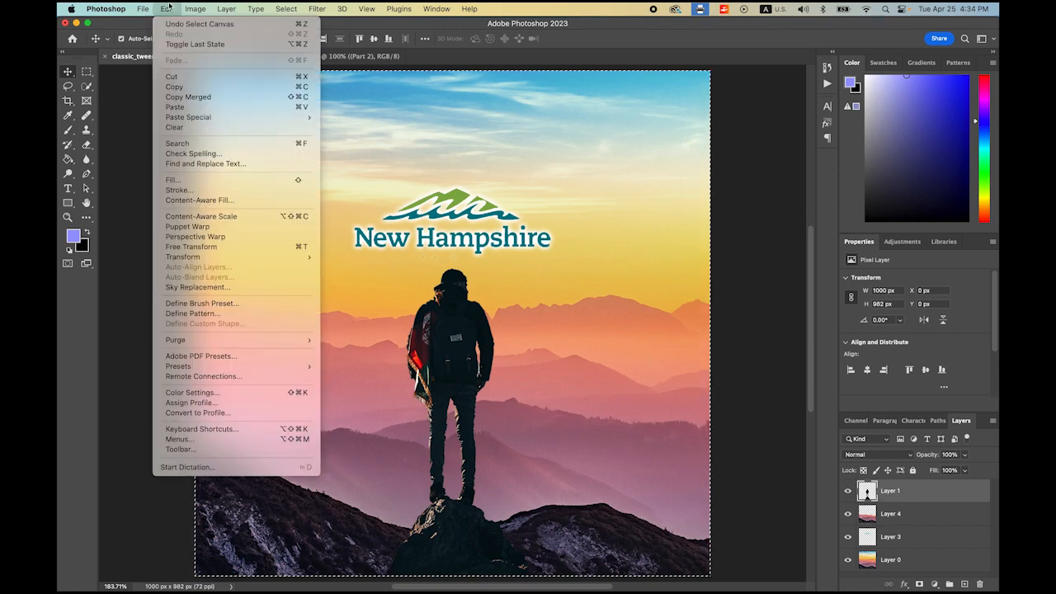
left_click(183, 87)
Step: Switch to Animate and add a new timeline layer named Hiker above BG2
mouse_move(402, 587)
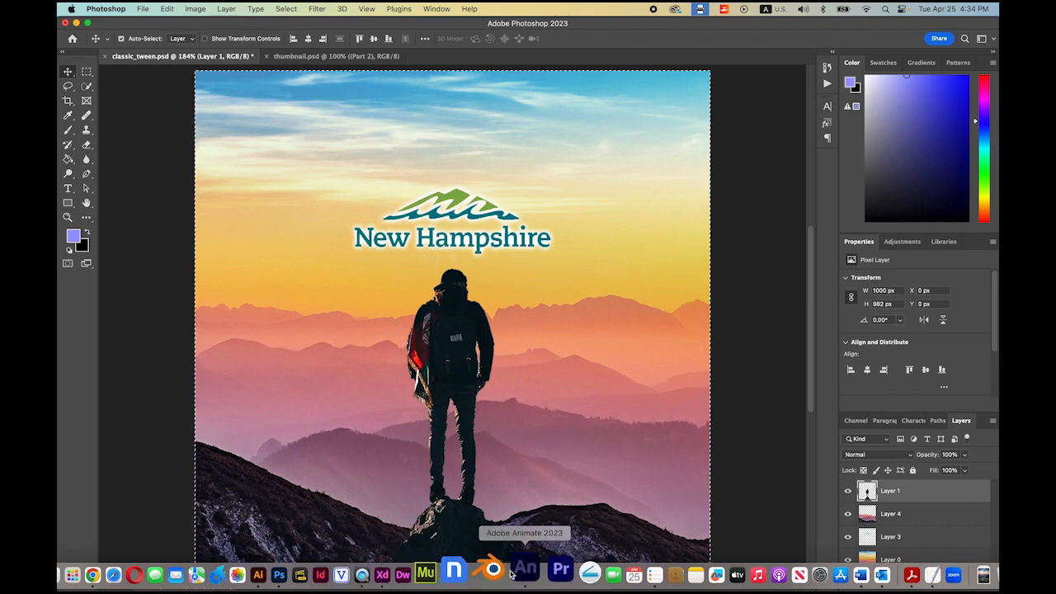
left_click(511, 575)
left_click(124, 435)
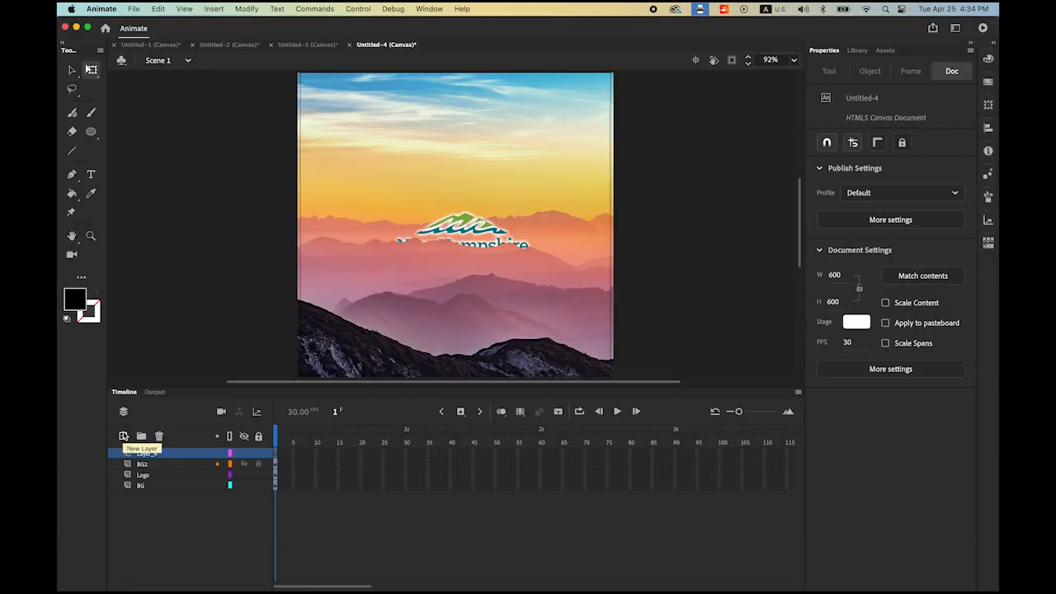
left_click(156, 455)
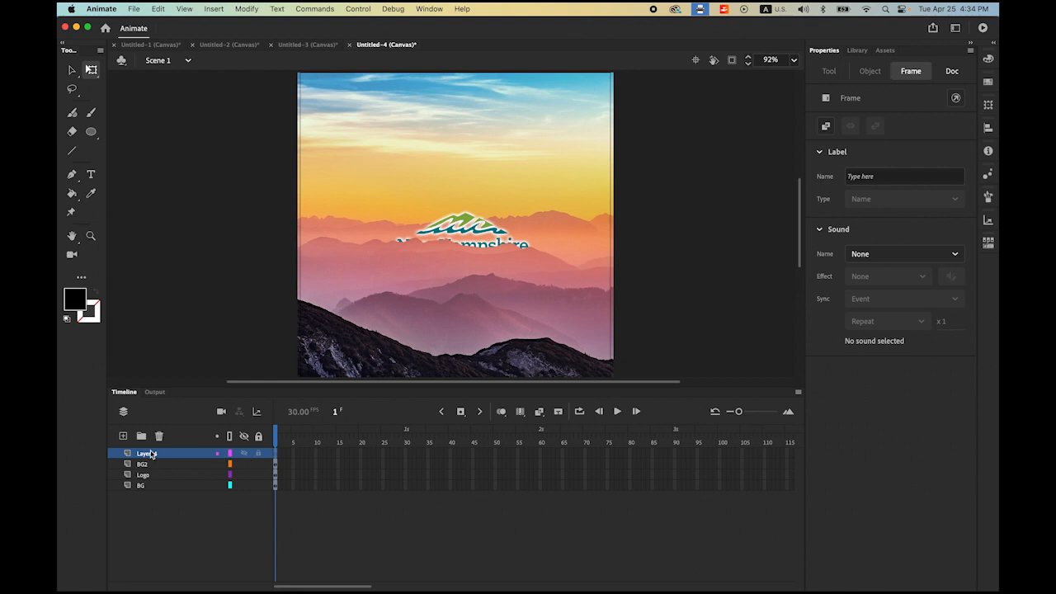
double_click(150, 454)
type("ki")
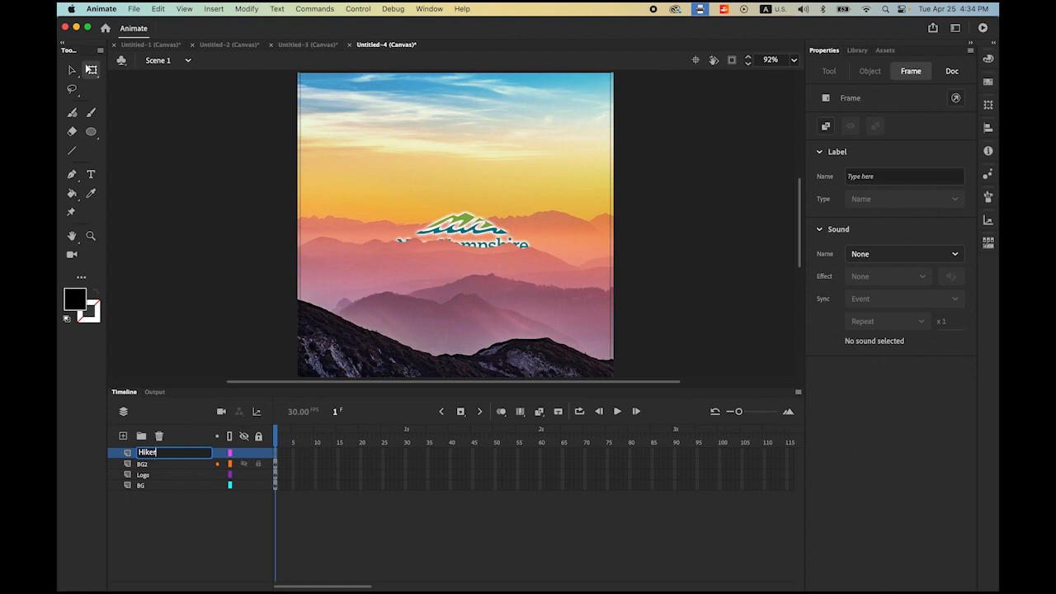
type("ker")
key("Return")
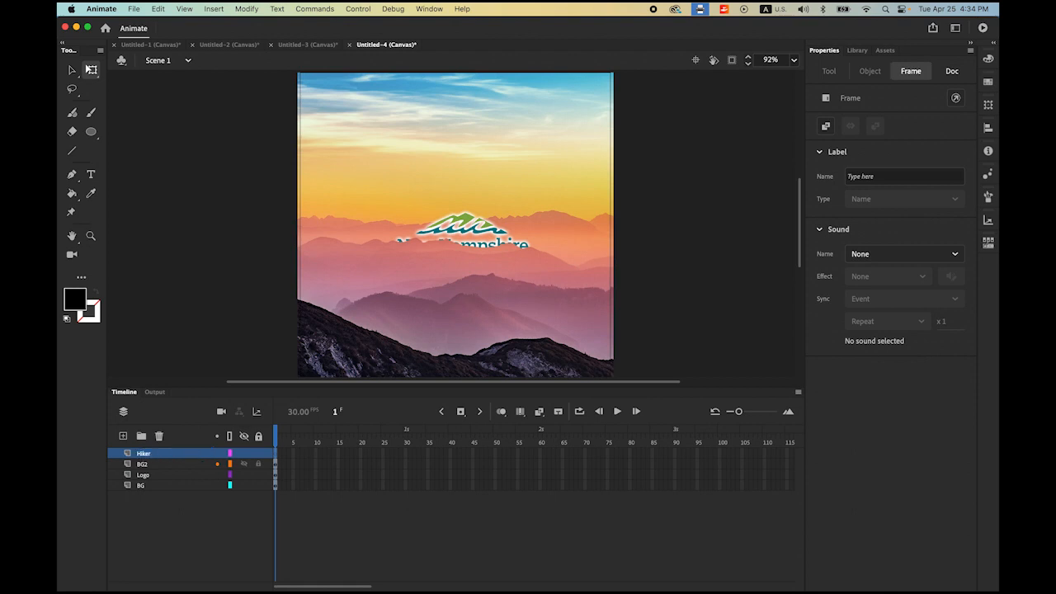
Step: Paste the hiker onto the Hiker layer, scale it down to about 133 x 291, and place it at the stage's lower edge
left_click(161, 8)
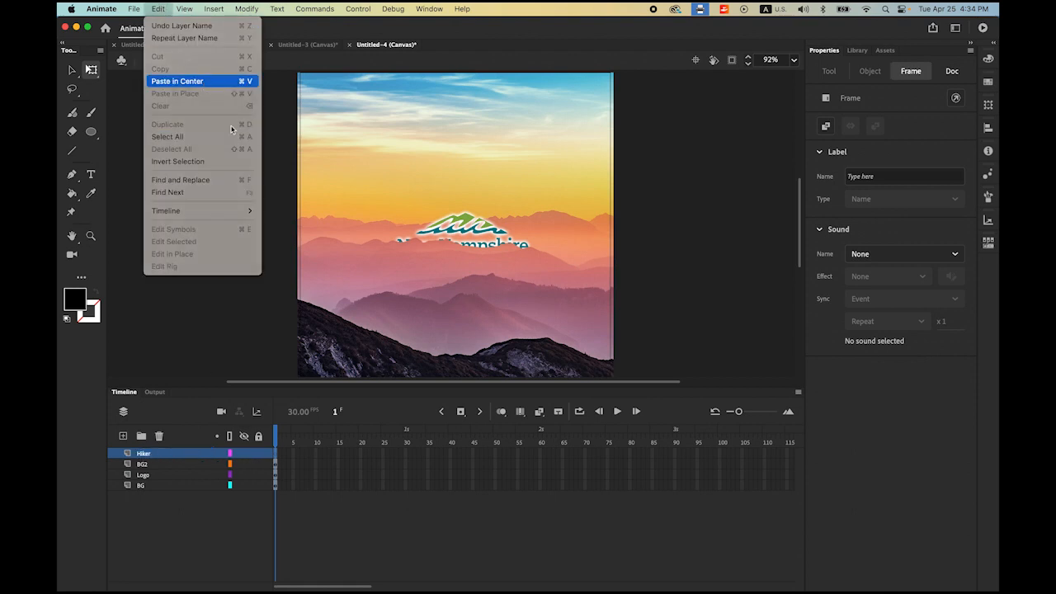
left_click(177, 81)
left_click(72, 70)
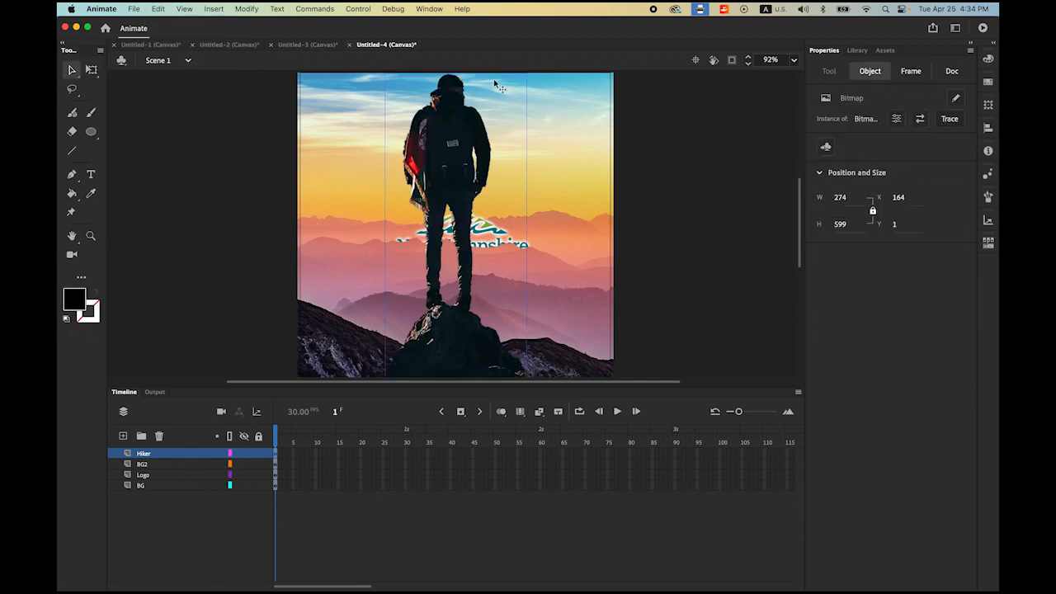
left_click(91, 69)
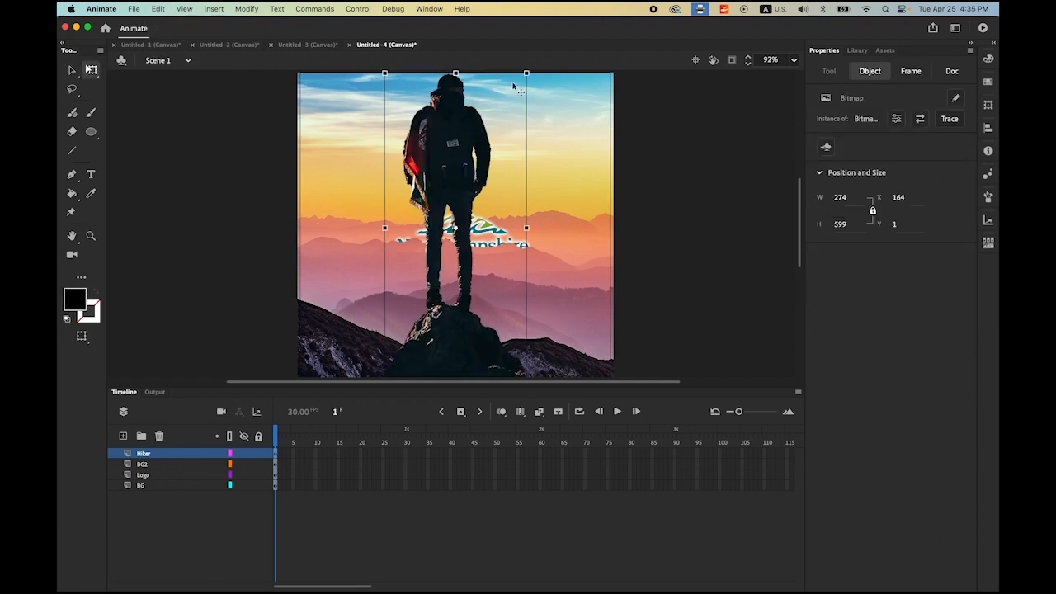
left_click_drag(527, 72, 492, 97)
left_click_drag(459, 182, 458, 255)
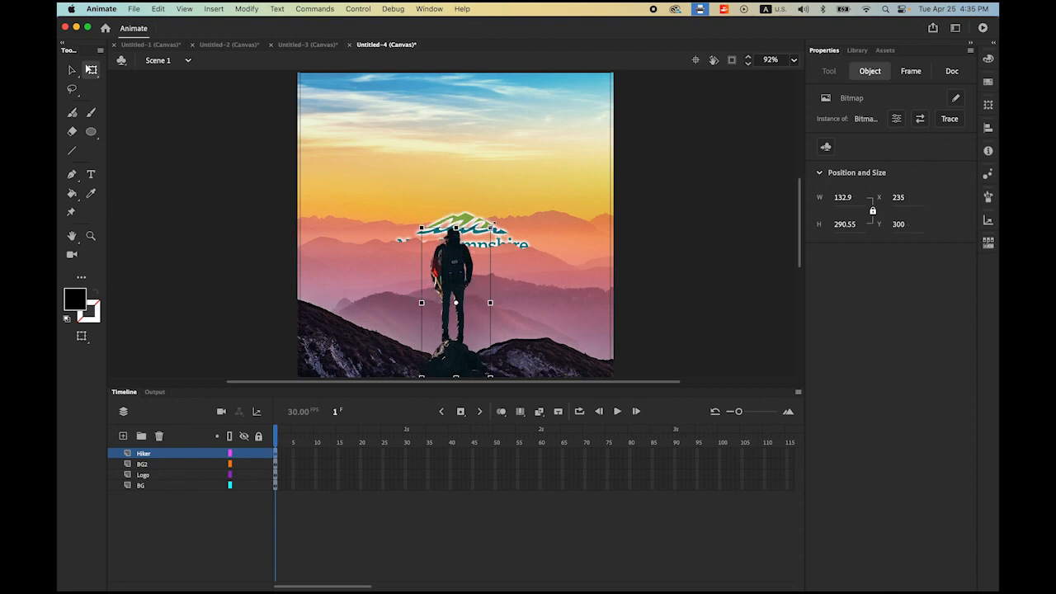
Step: Enlarge the hiker to about 166 x 363 and position it at X 233, Y 231
left_click_drag(508, 216, 518, 211)
left_click_drag(456, 256, 469, 243)
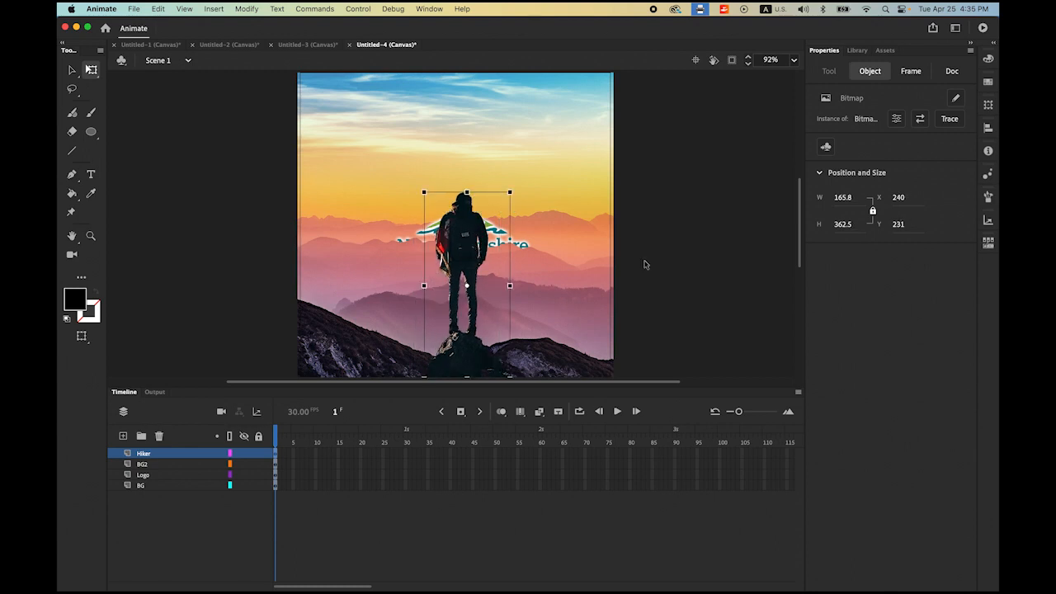
key("Left")
key("Left")
key("Left")
key("Left")
key("Left")
key("Left")
key("Left")
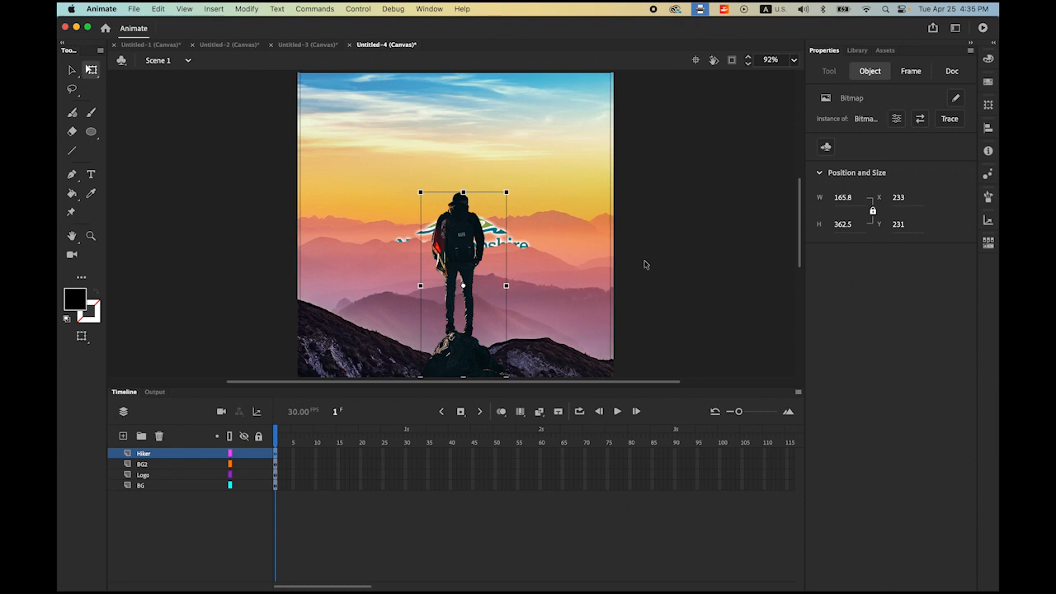
left_click(72, 70)
left_click(165, 188)
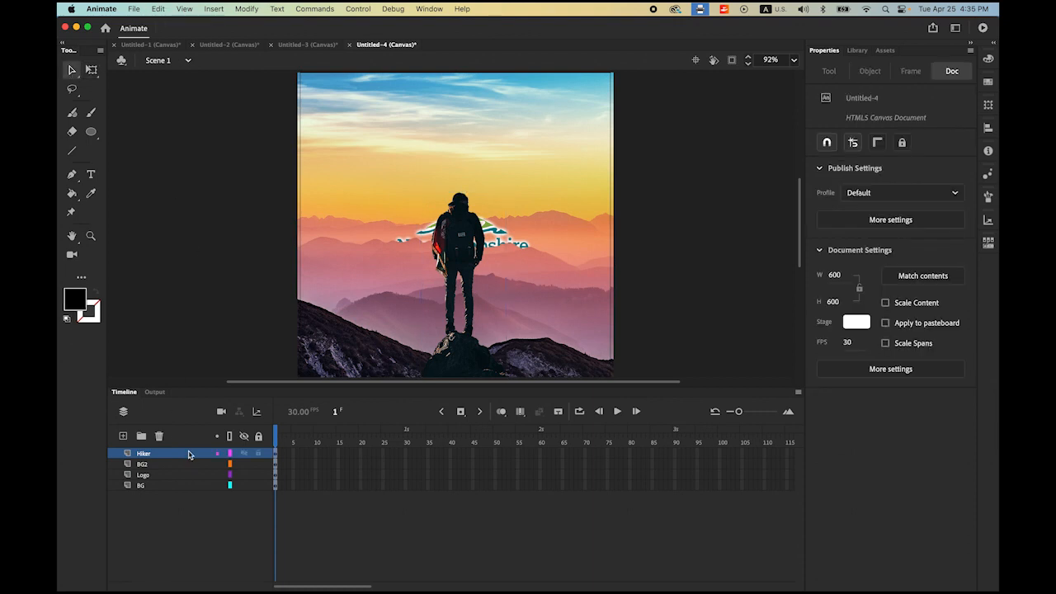
Step: Move the New Hampshire logo up to Y 143 so it sits just above the hiker's head
left_click(165, 474)
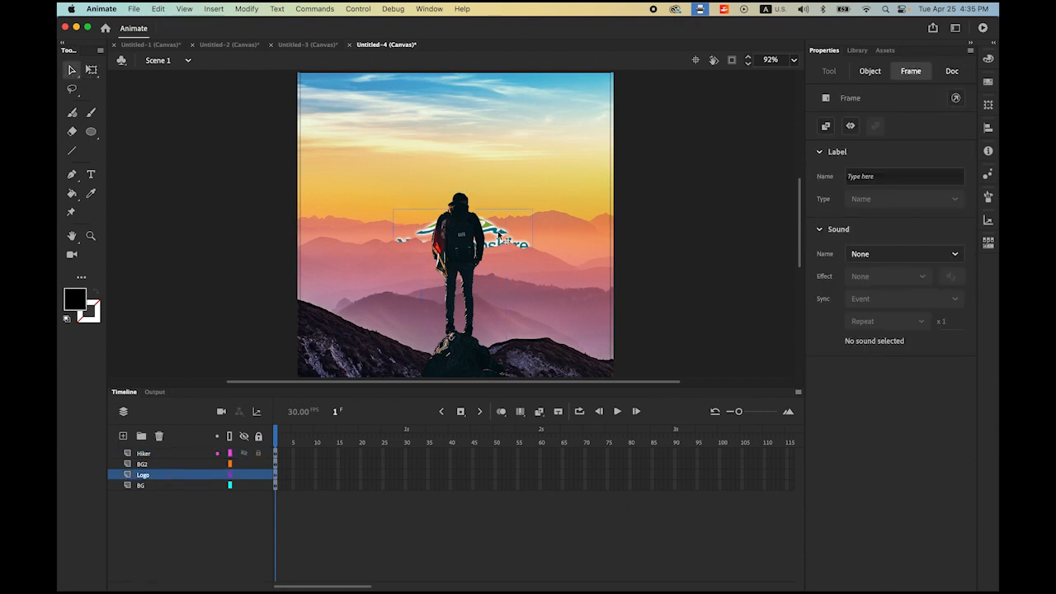
left_click(499, 236)
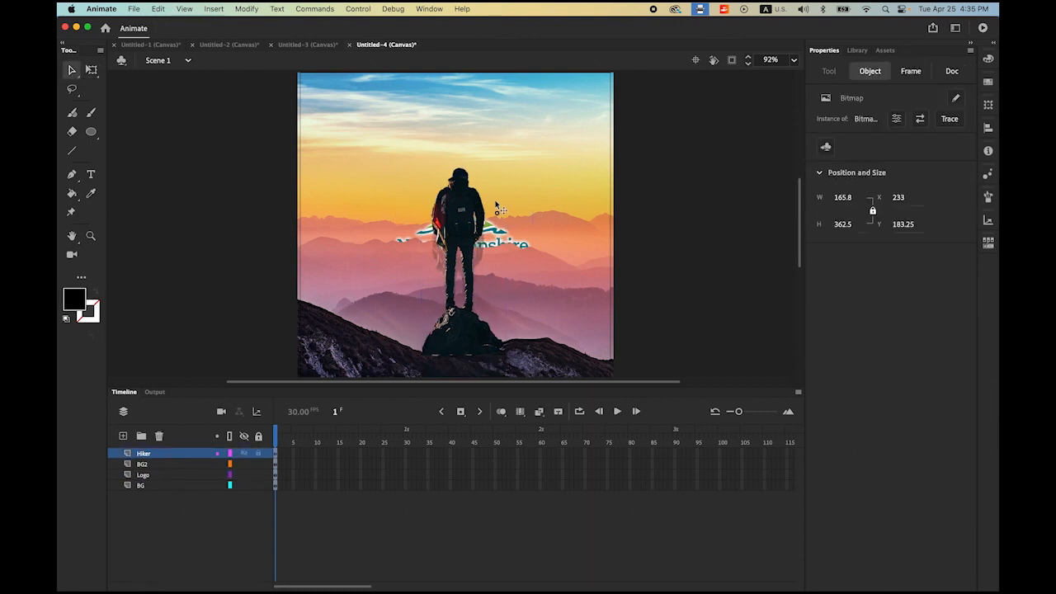
left_click(531, 253)
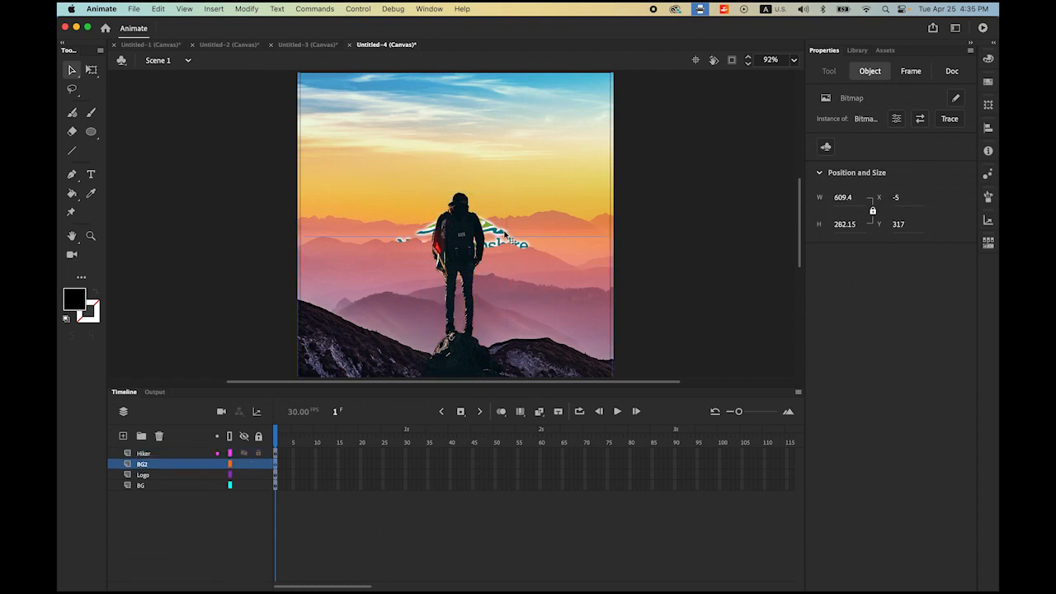
left_click(505, 236)
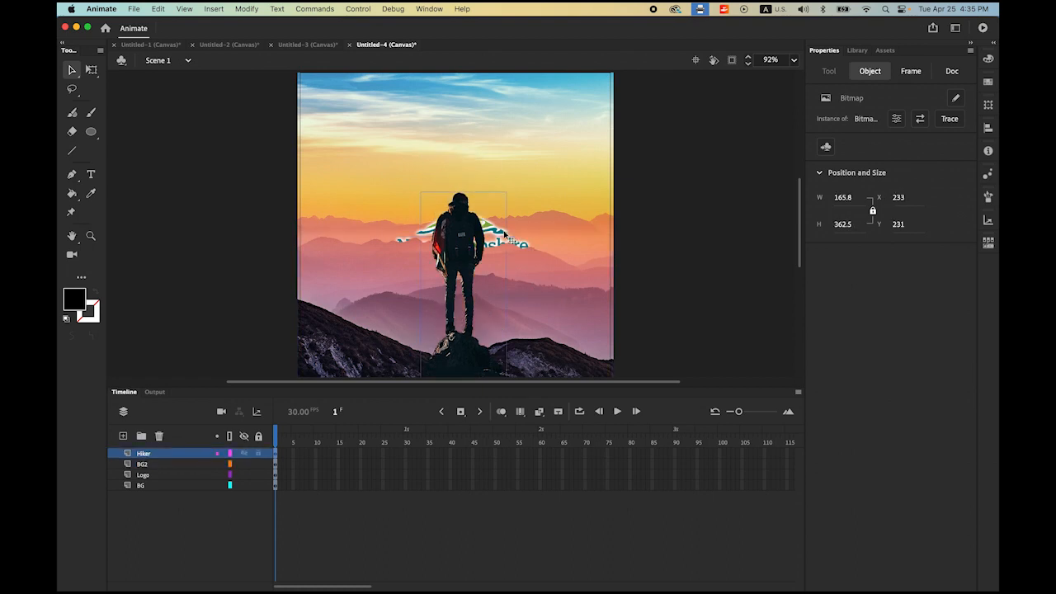
left_click(152, 475)
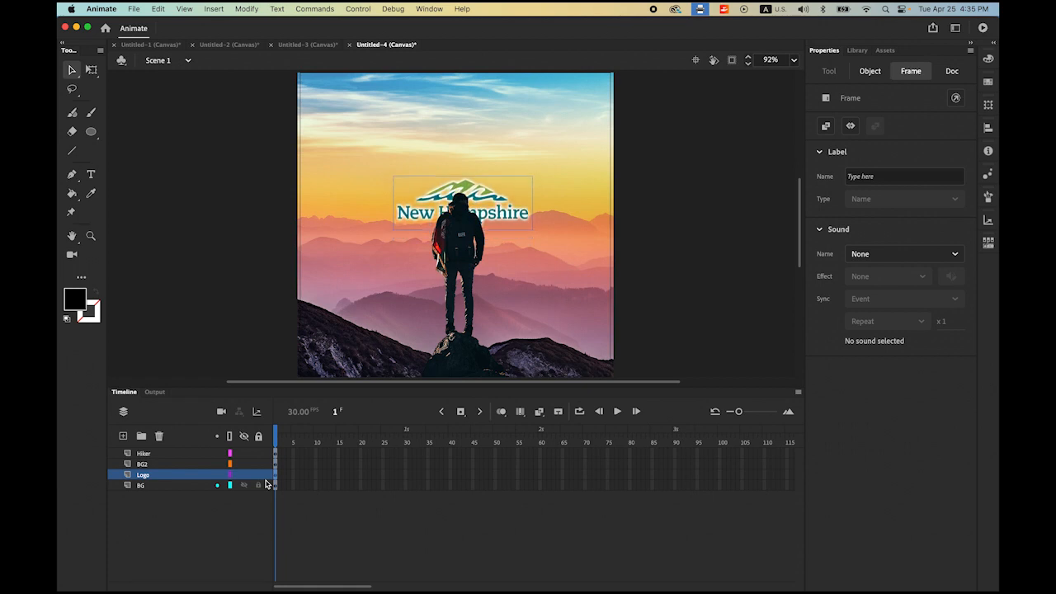
left_click(485, 198)
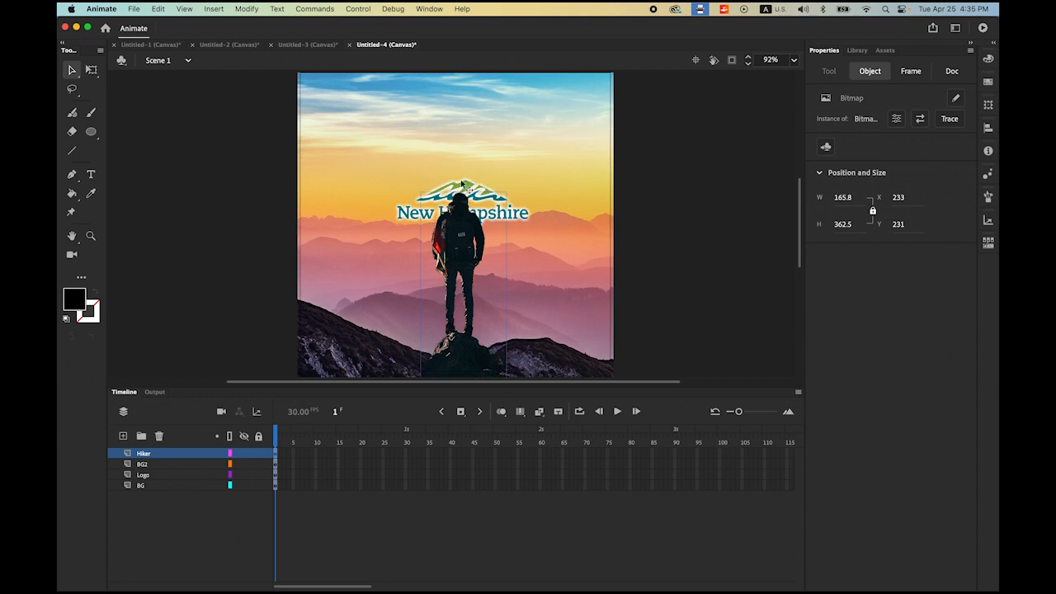
left_click(463, 186)
left_click_drag(464, 186, 467, 165)
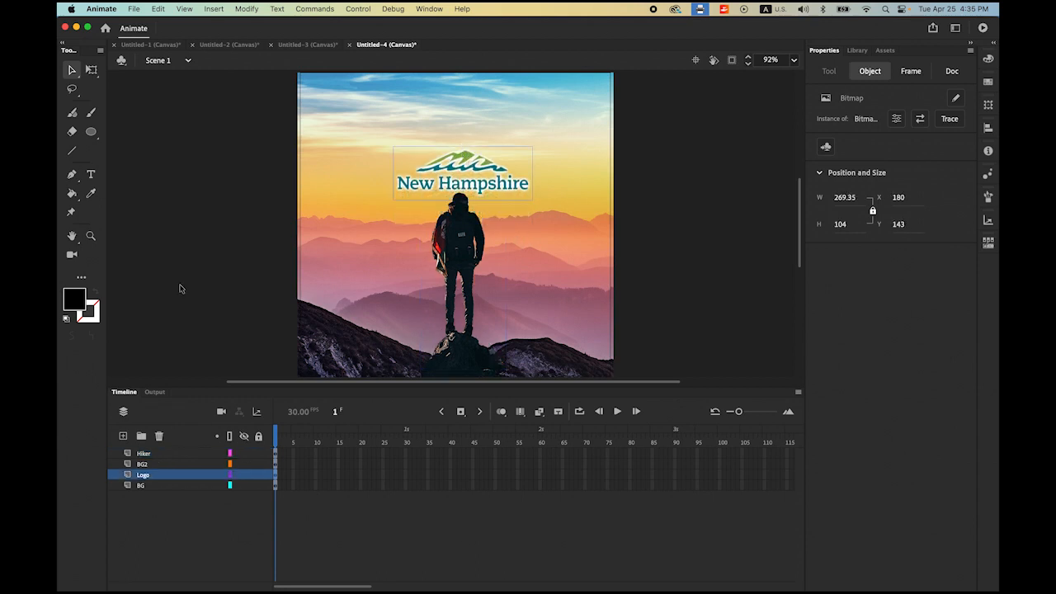
Step: Add a new timeline layer above the Hiker layer
left_click(234, 248)
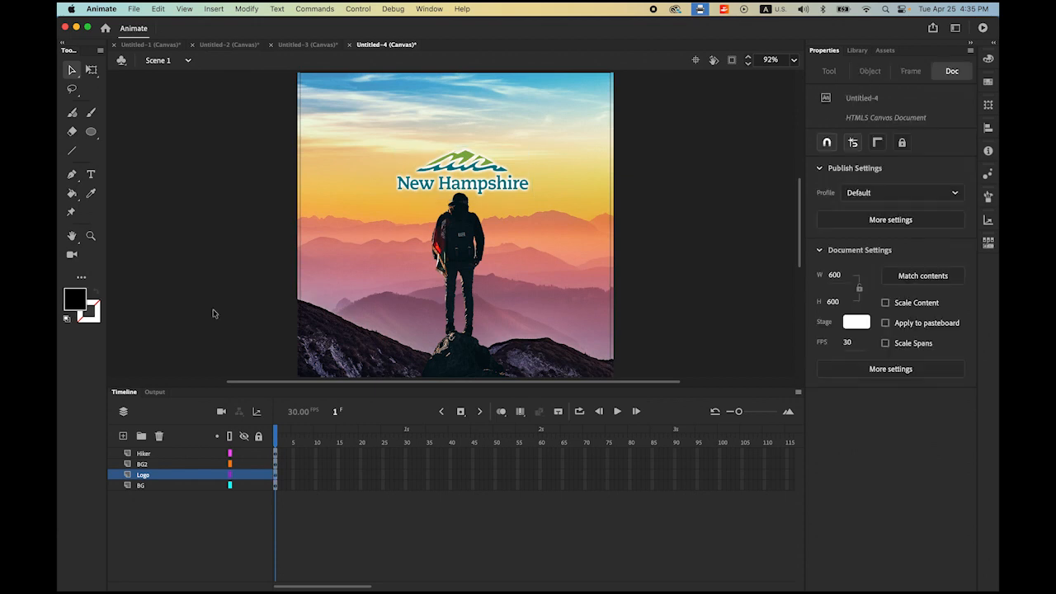
left_click(152, 459)
left_click(123, 435)
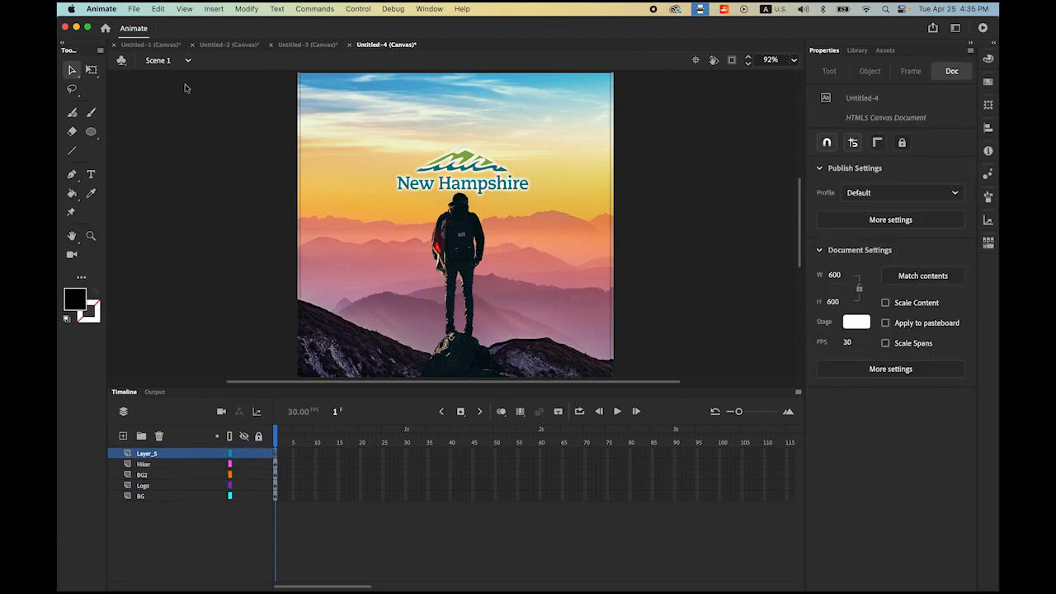
Step: Add the static text HIKE FREE on the new layer above the logo and position it at about X 119.5, Y 66
left_click(91, 174)
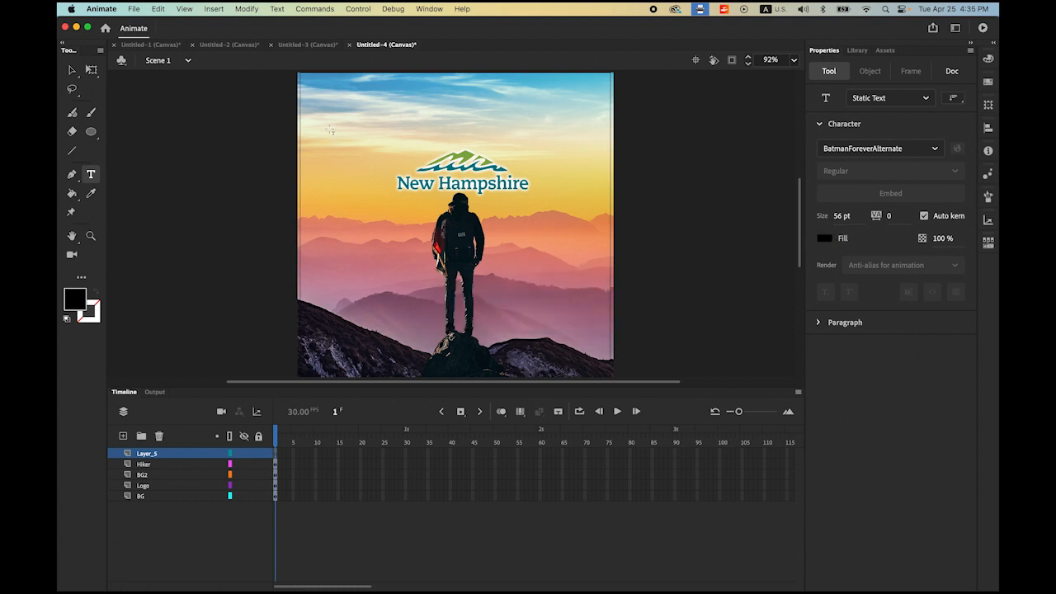
left_click(355, 115)
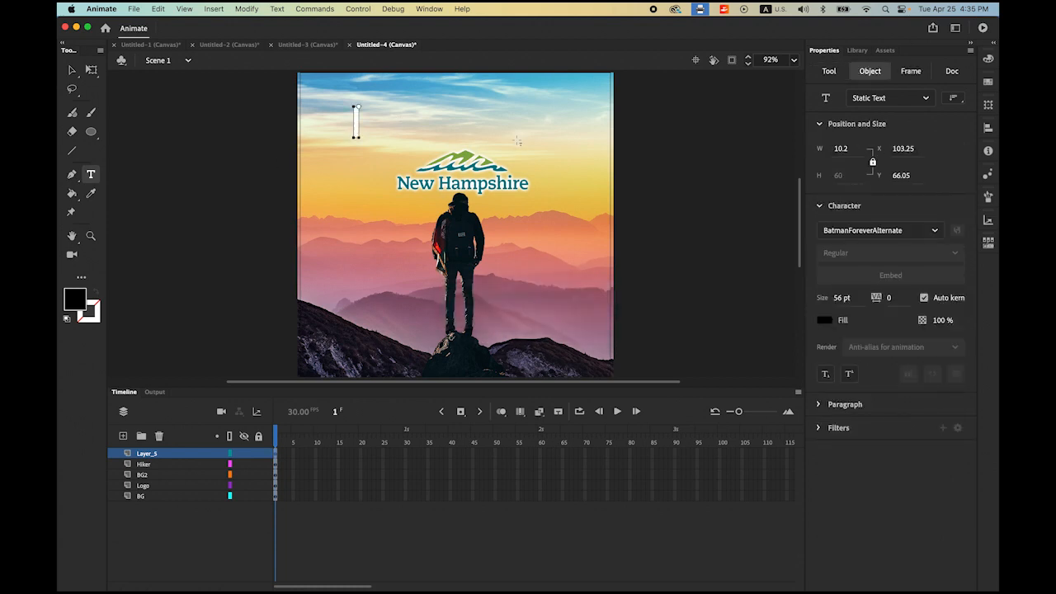
type("HIKE")
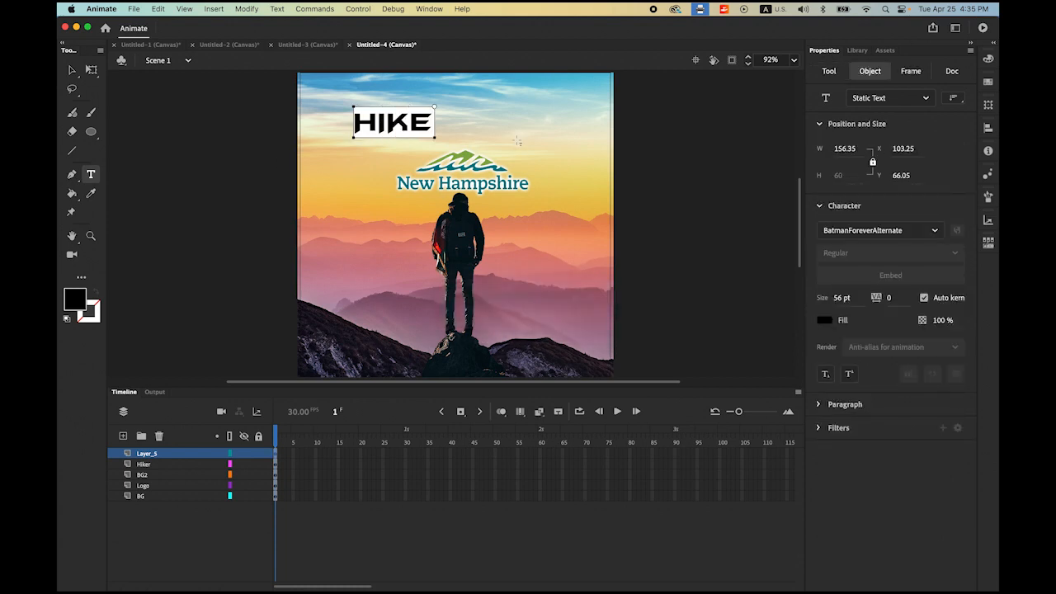
type(" FREE")
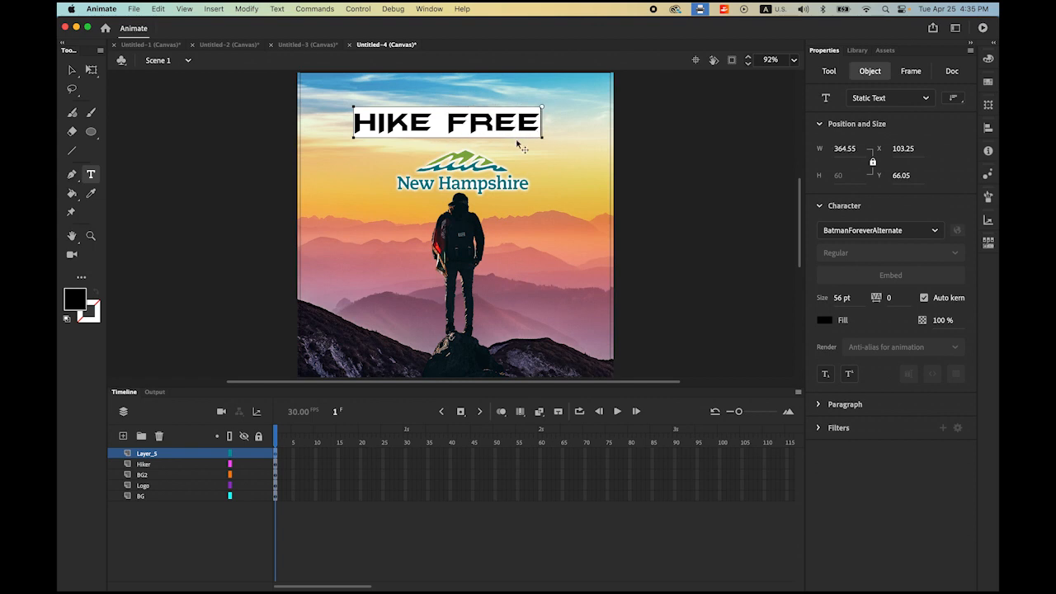
key("Escape")
left_click(196, 132)
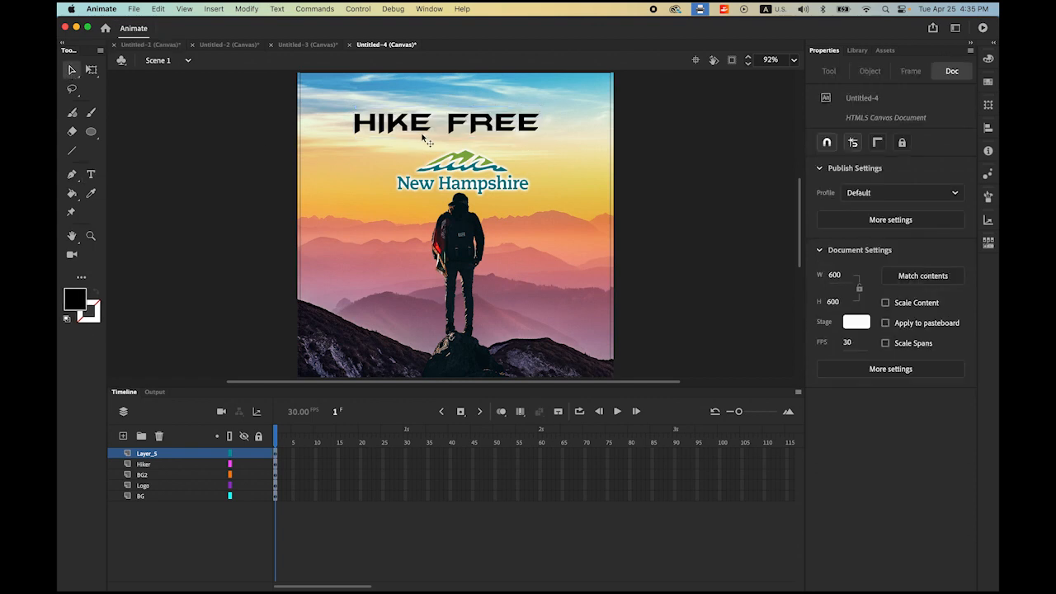
left_click_drag(426, 130, 433, 126)
left_click(674, 323)
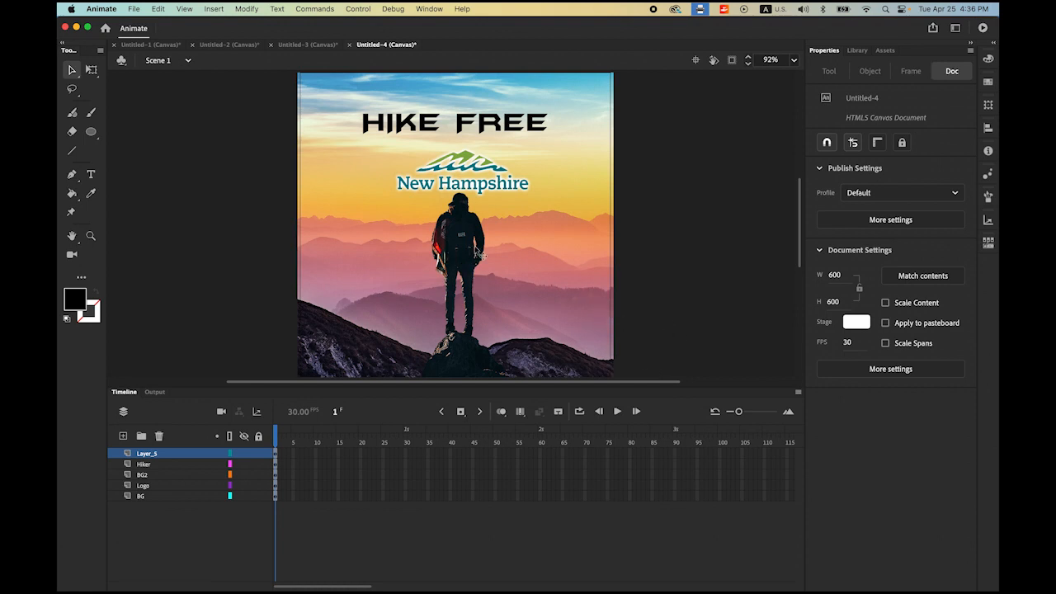
Step: Nudge the New Hampshire logo up about 6 pixels, closer to the HIKE FREE text
left_click(466, 165)
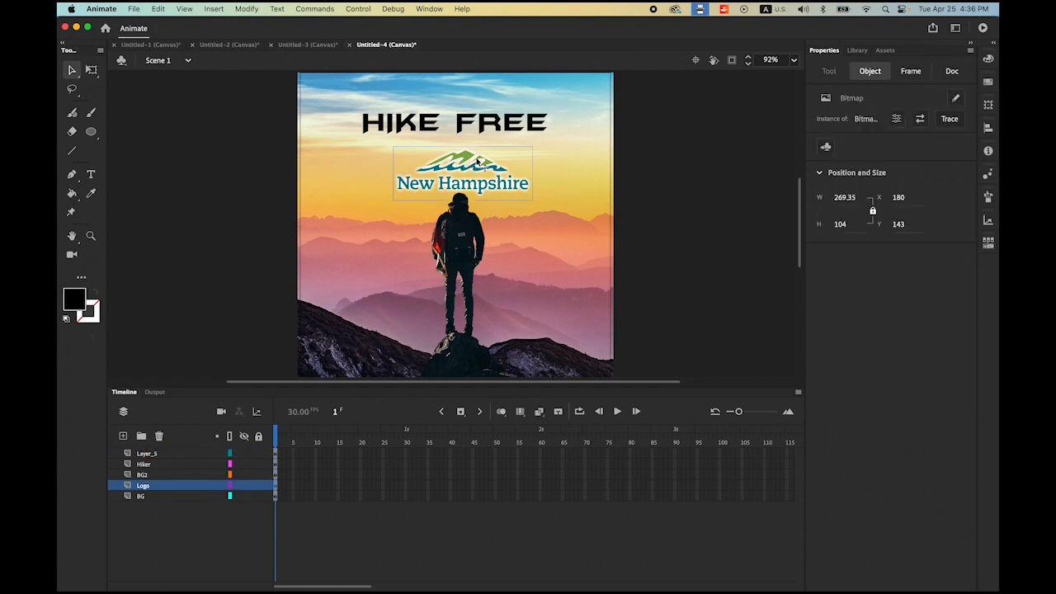
key("Up")
key("Up")
key("Up")
key("Up")
key("Up")
key("Up")
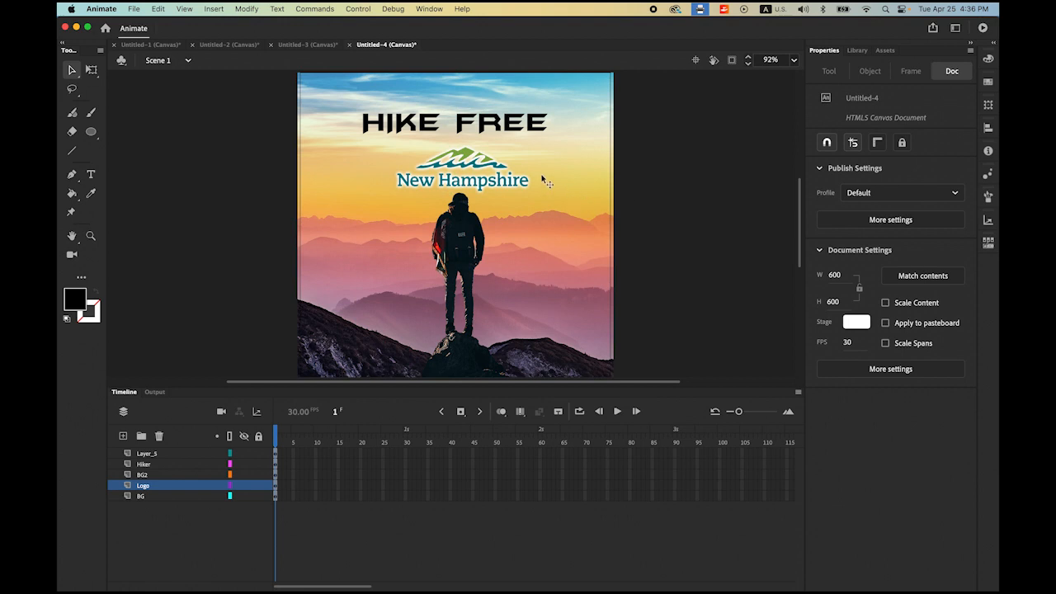
Step: Break the HIKE FREE text apart into single letters and distribute them to separate layers
left_click(440, 126)
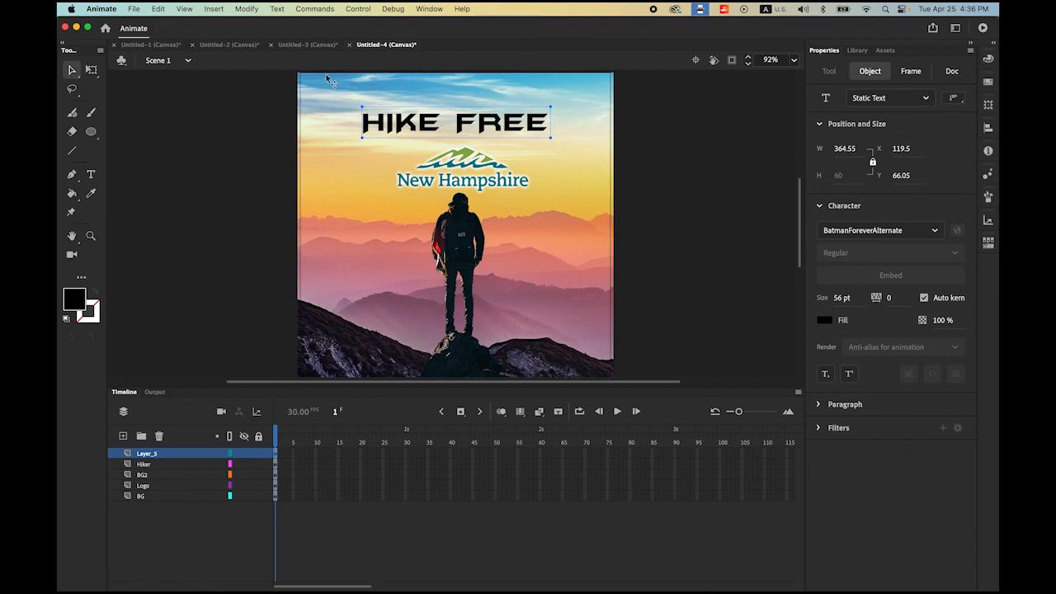
left_click(245, 8)
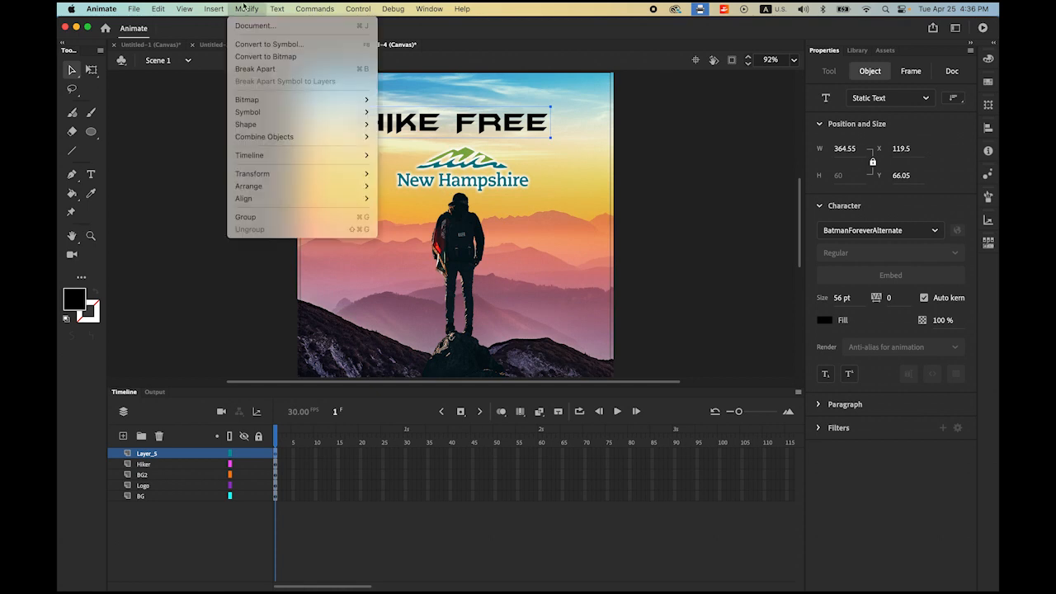
left_click(258, 71)
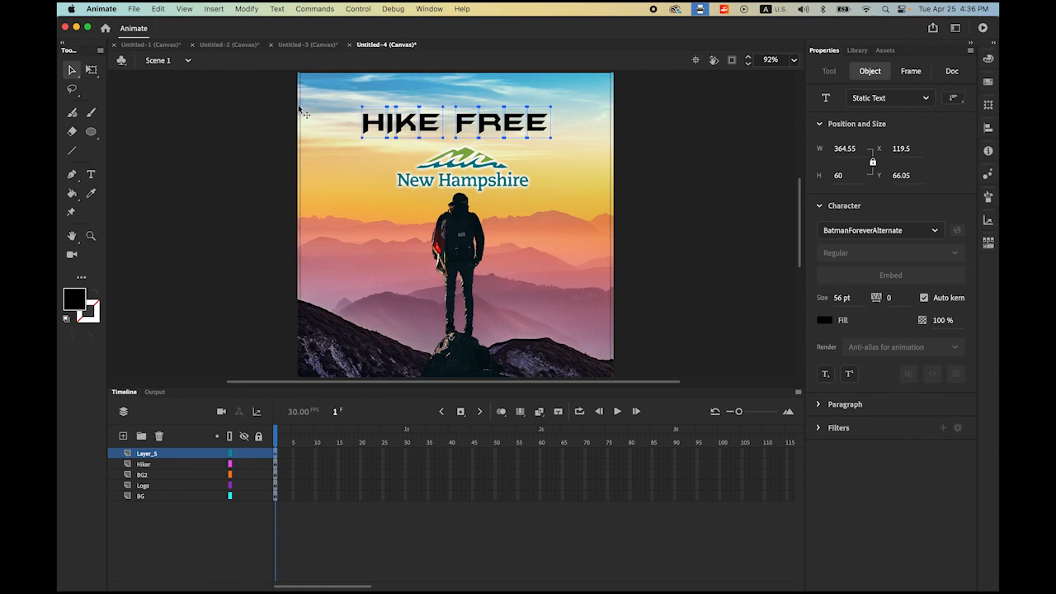
left_click(246, 9)
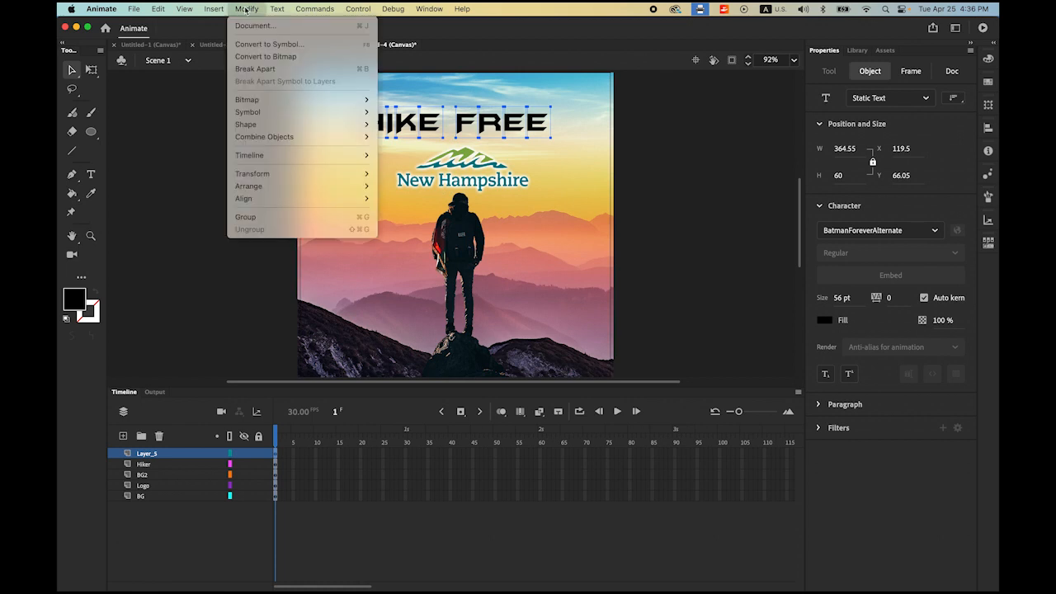
mouse_move(285, 155)
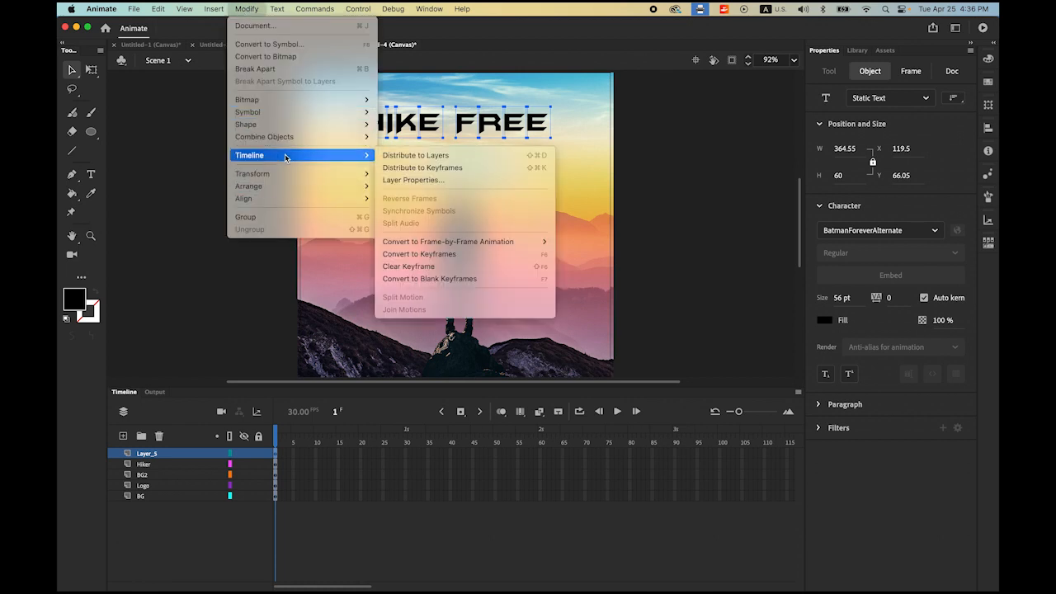
left_click(418, 154)
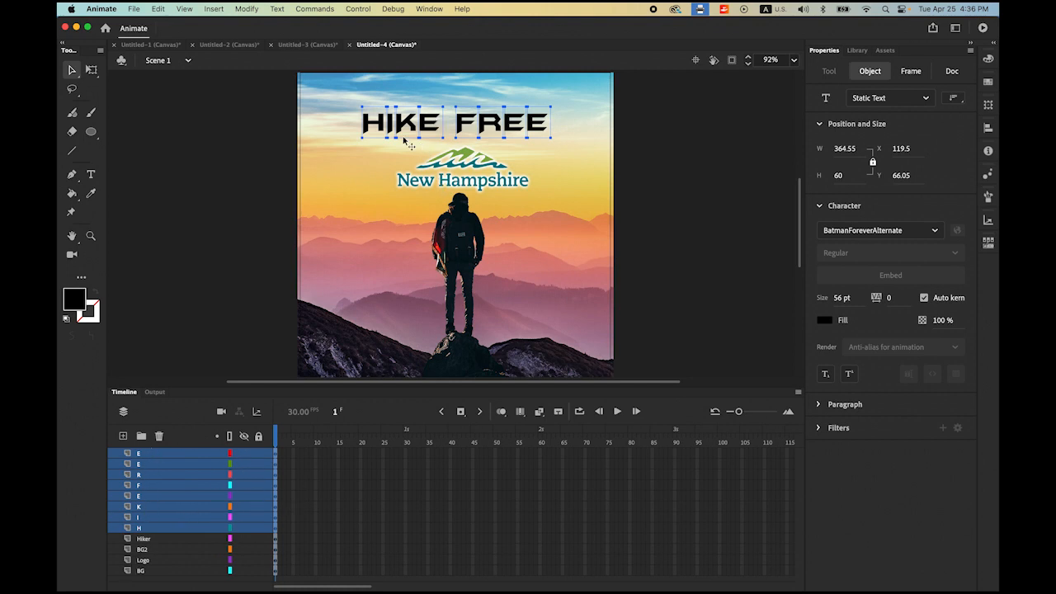
Step: Break the separated HIKE FREE letters apart again into vector shapes
left_click(247, 9)
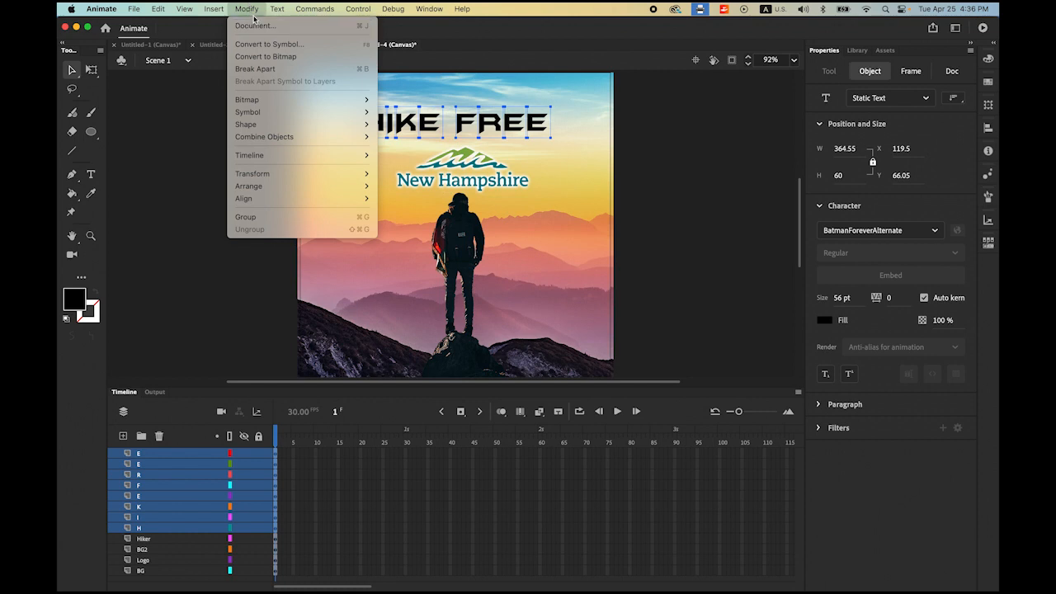
left_click(255, 69)
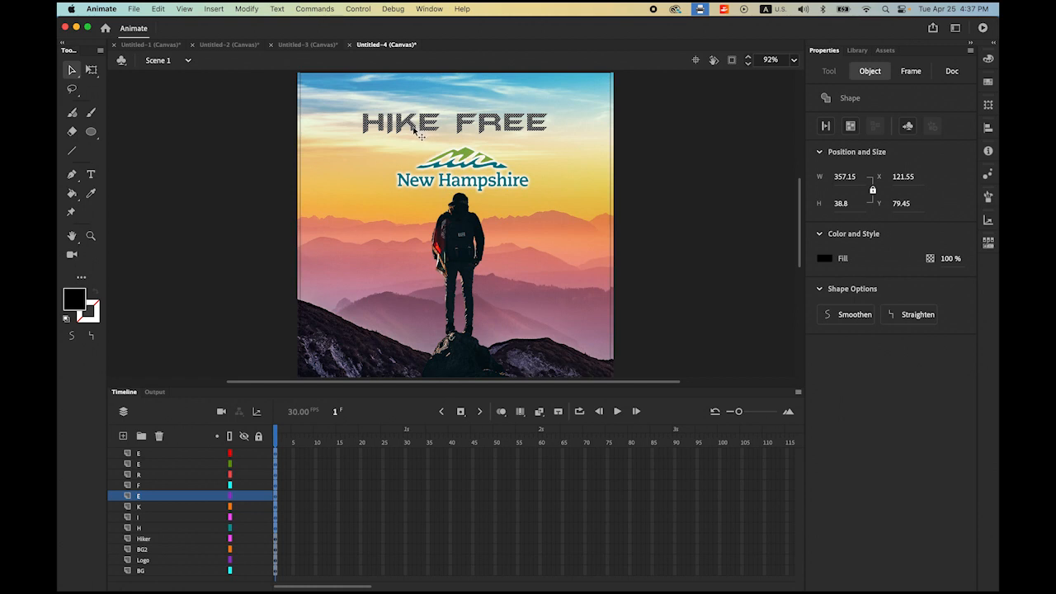
left_click(220, 193)
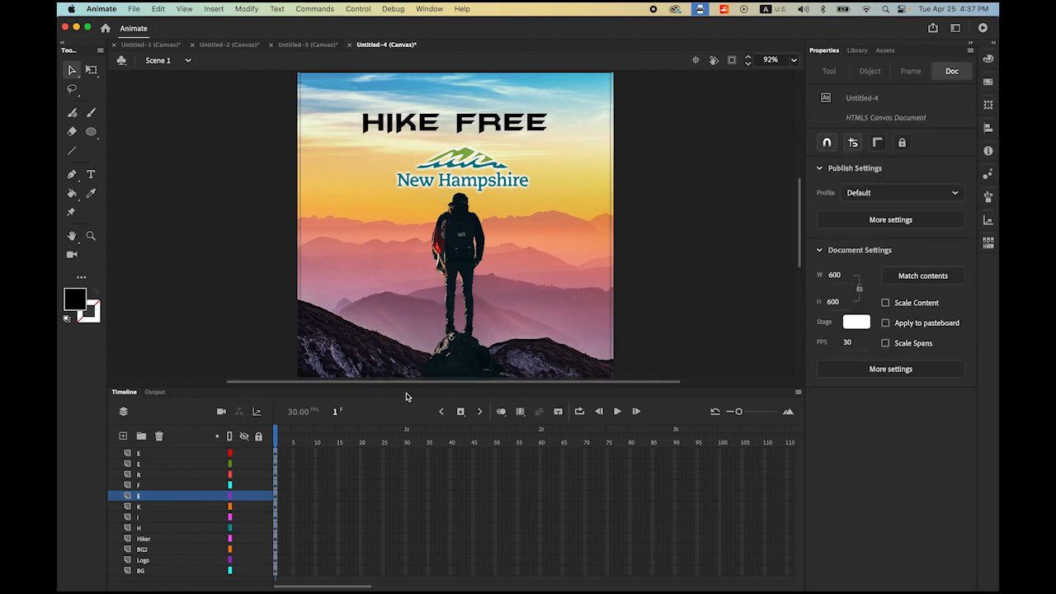
Step: Enlarge the timeline area slightly and hide all eight letter layers, from the uppermost E down to H
left_click_drag(416, 388, 418, 384)
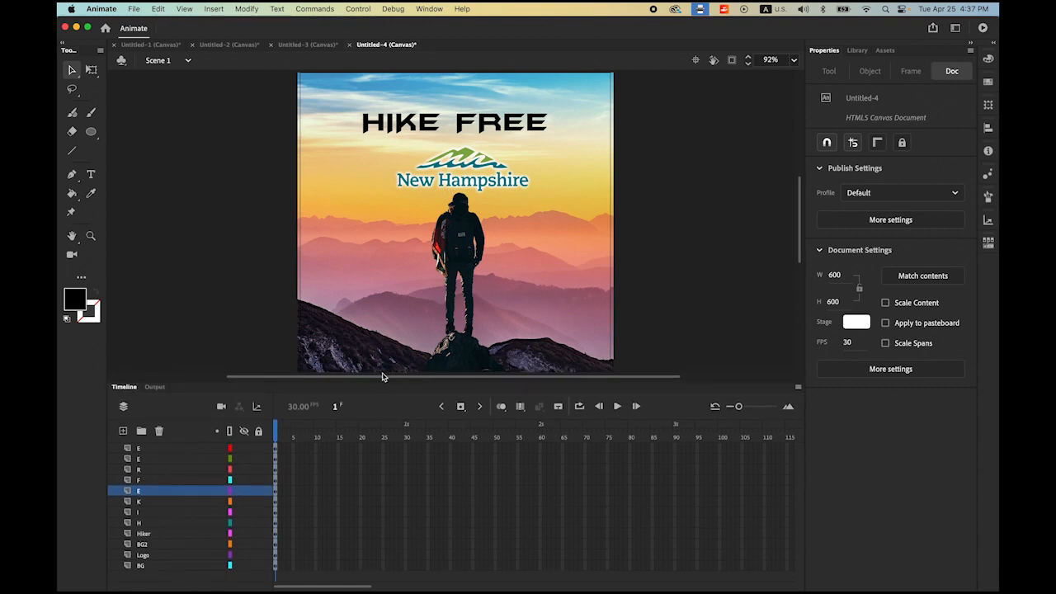
left_click(72, 236)
double_click(71, 238)
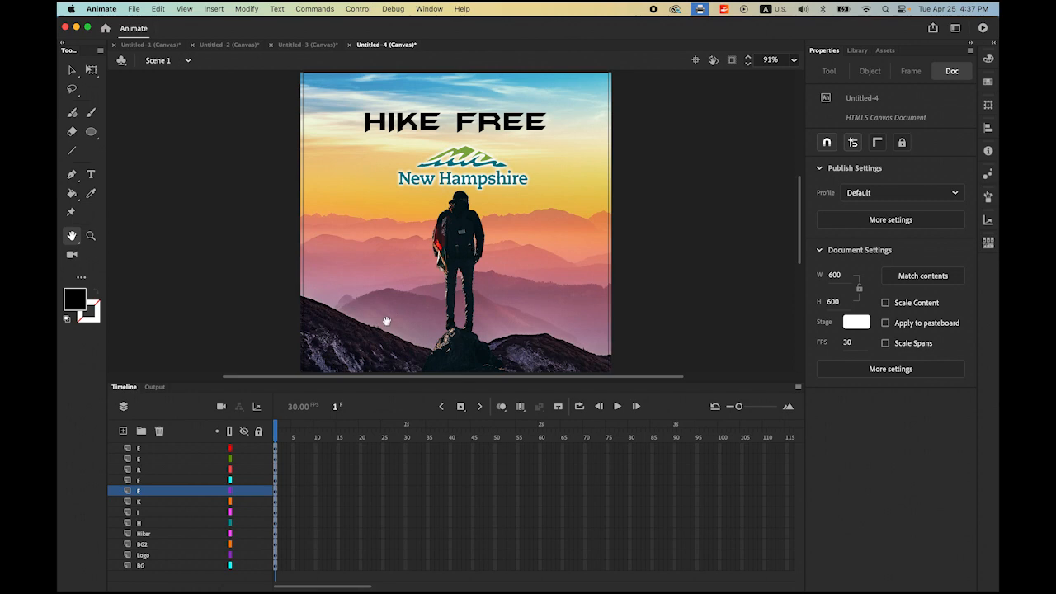
left_click(243, 523)
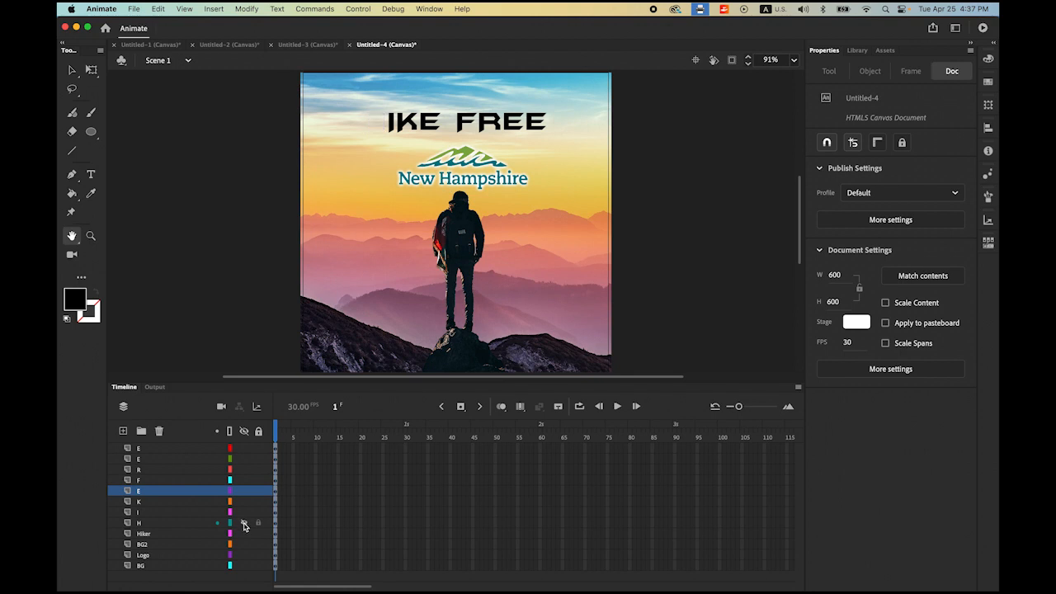
left_click(243, 447)
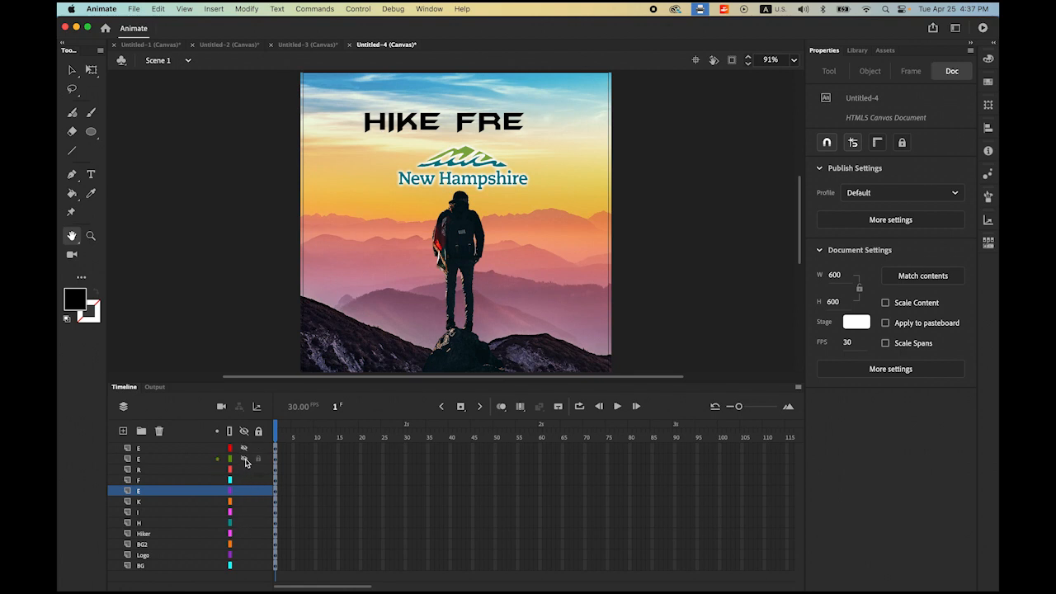
left_click(245, 459)
left_click_drag(245, 475, 247, 532)
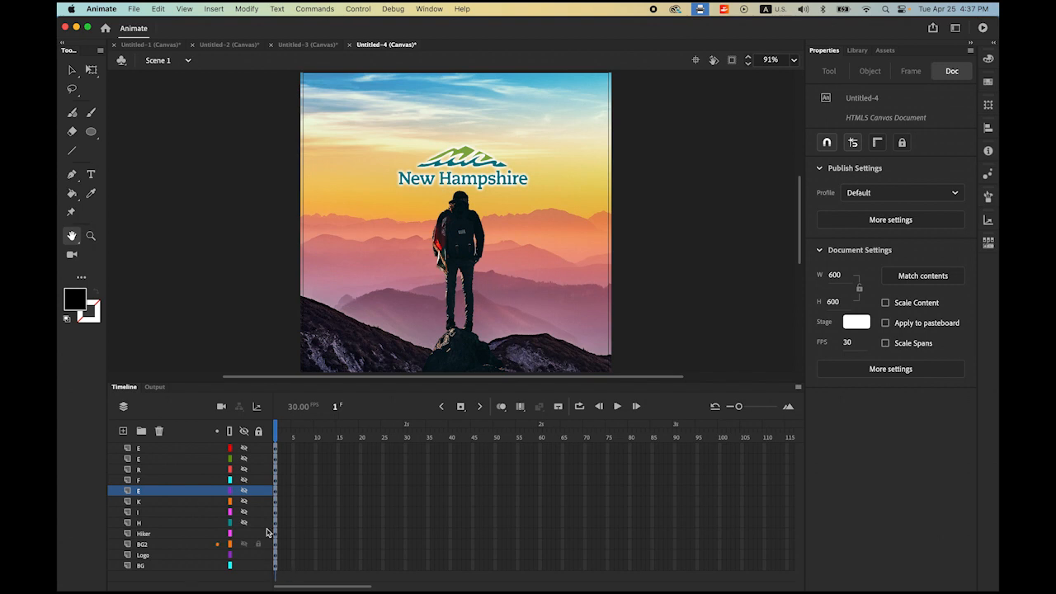
Step: Insert keyframes at frame 30 on the BG, Logo, BG2 and Hiker layers
left_click(155, 565)
mouse_move(314, 588)
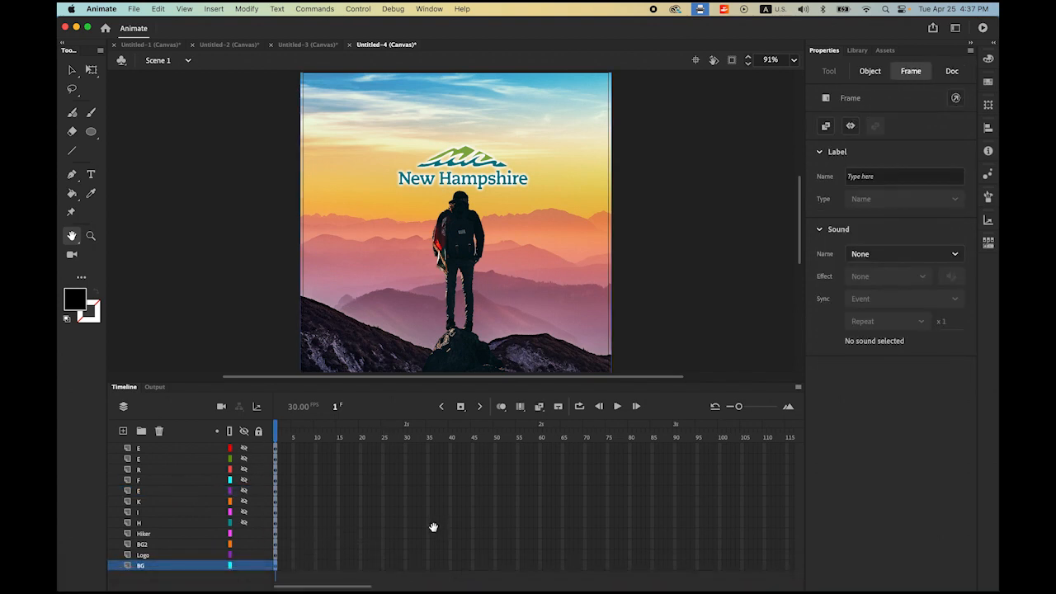
left_click(72, 70)
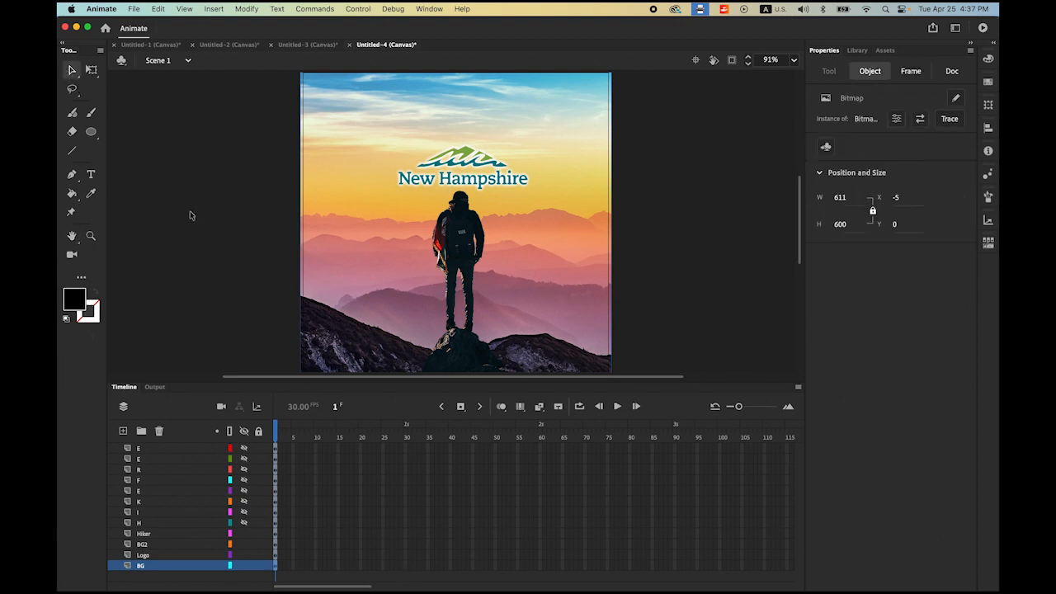
left_click(405, 566)
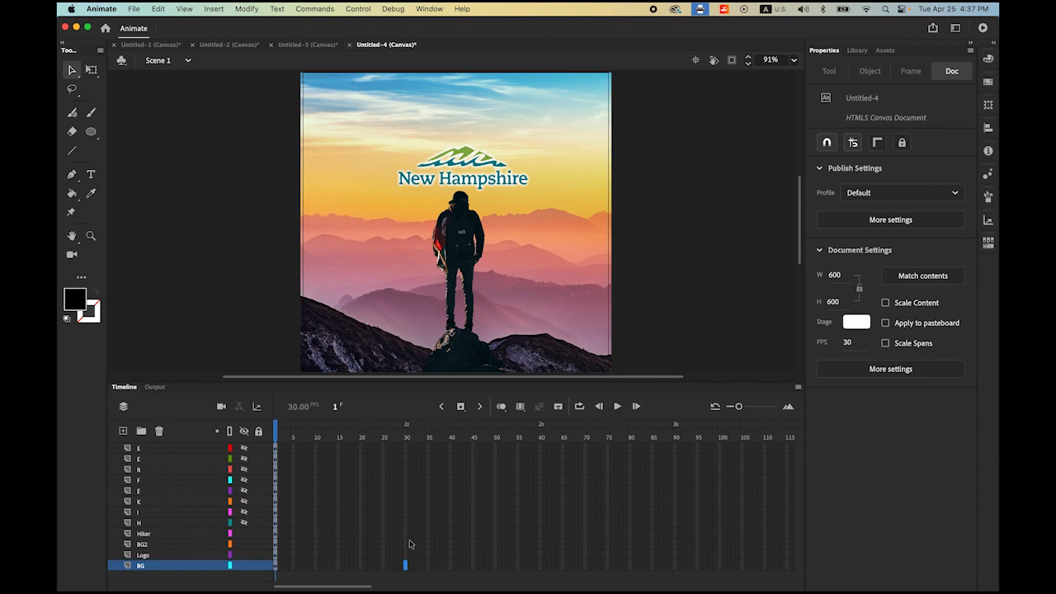
left_click(405, 534, "shift")
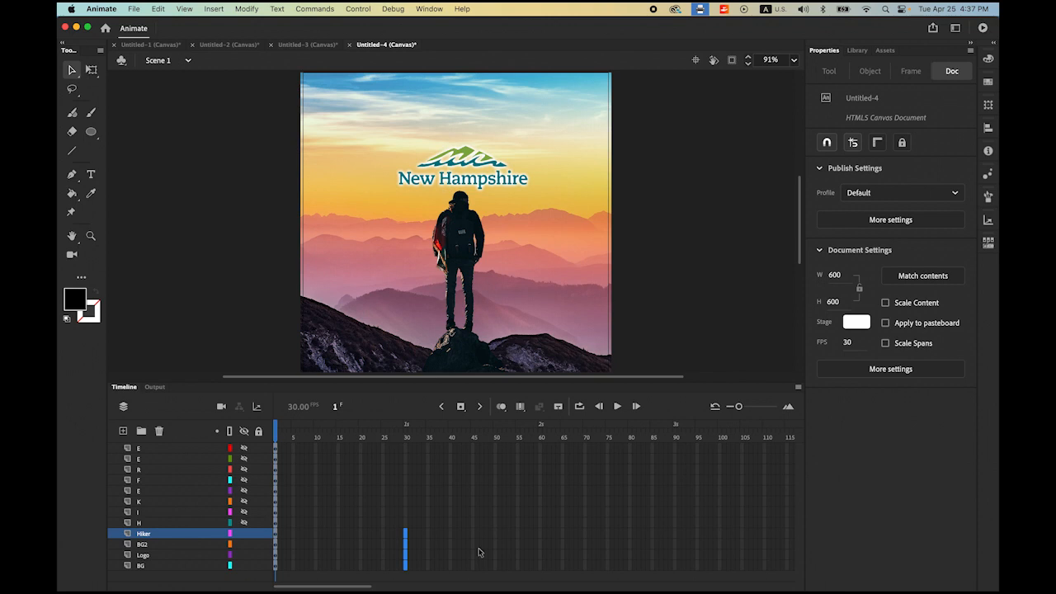
left_click(461, 407)
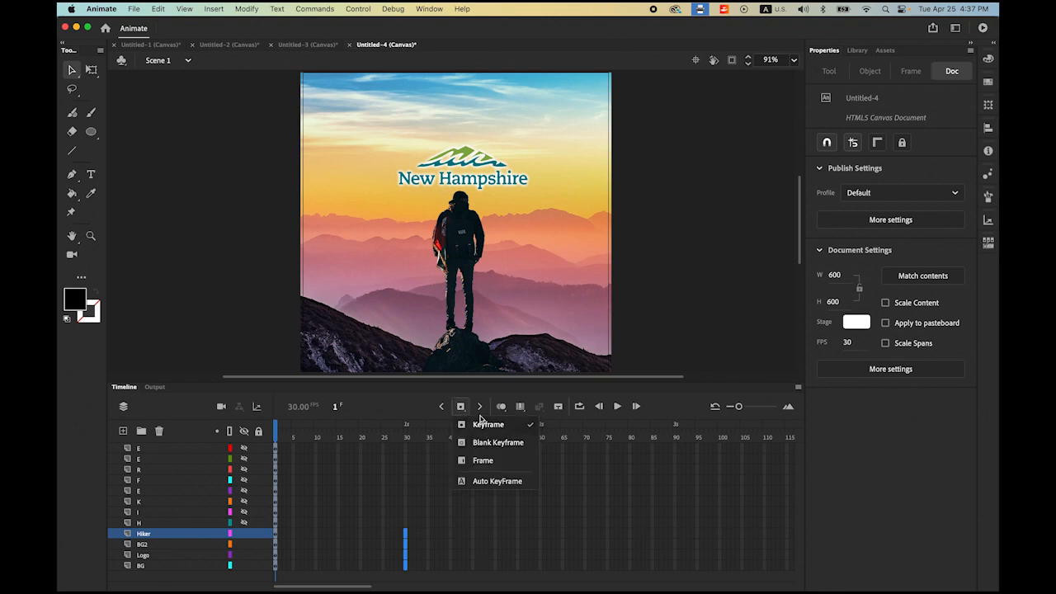
left_click(483, 424)
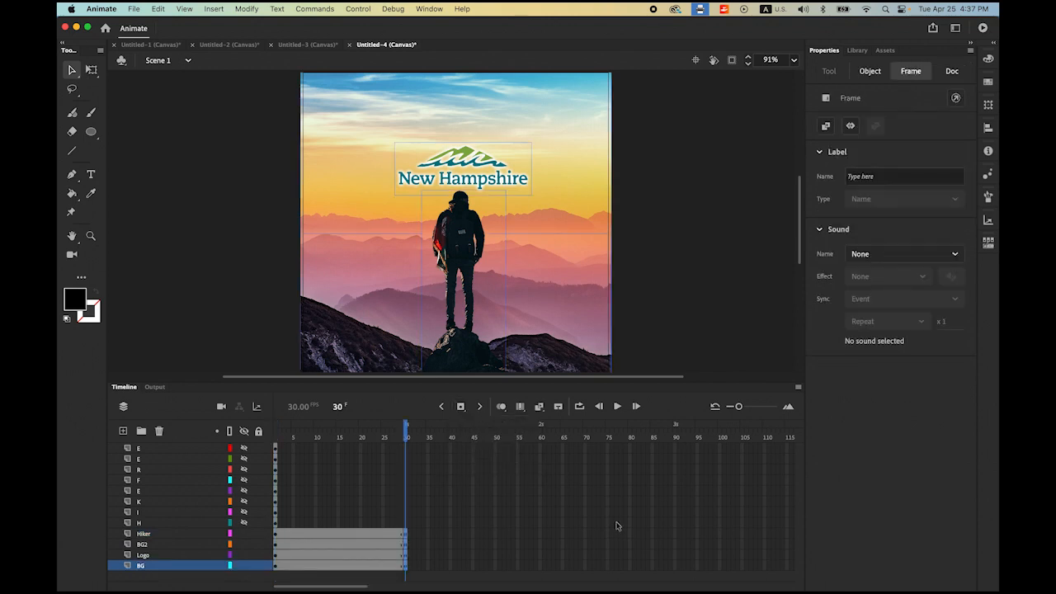
Step: Create classic tweens between frames 1 and 30 on the BG, Logo, BG2 and Hiker layers
left_click(150, 567)
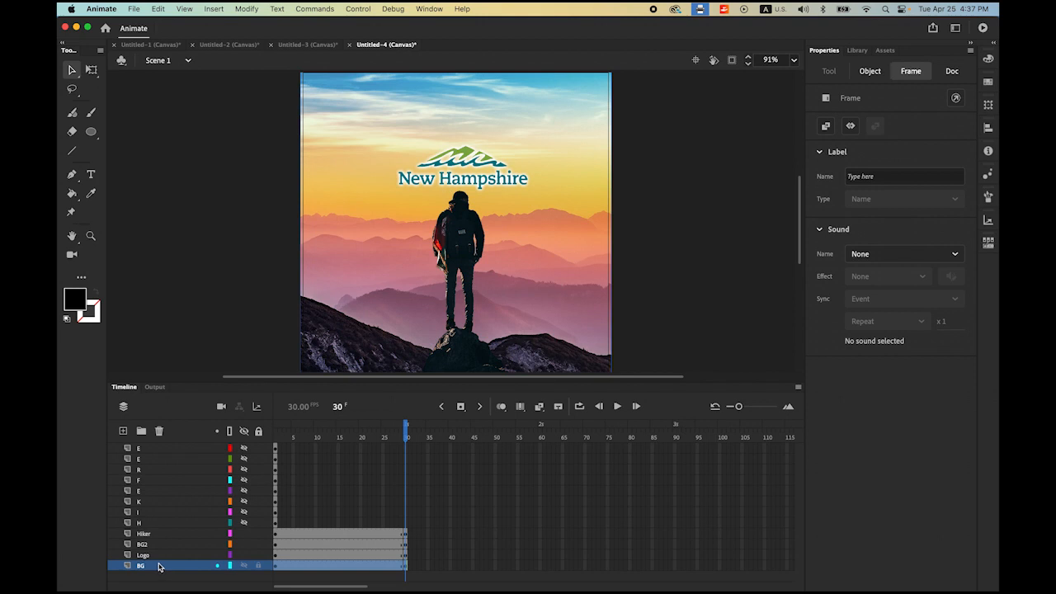
left_click(162, 539, "shift")
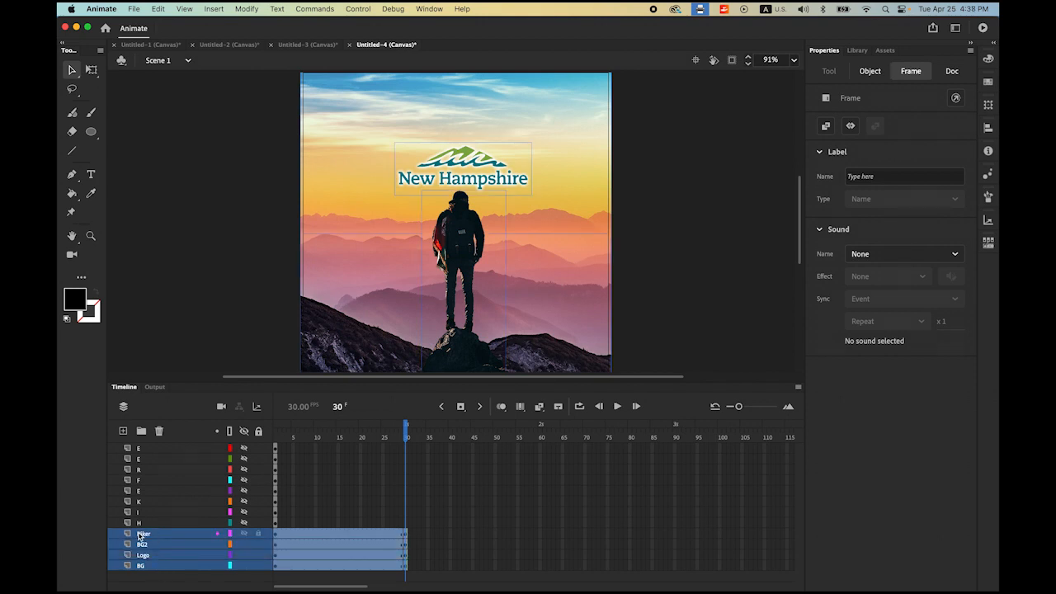
right_click(336, 547)
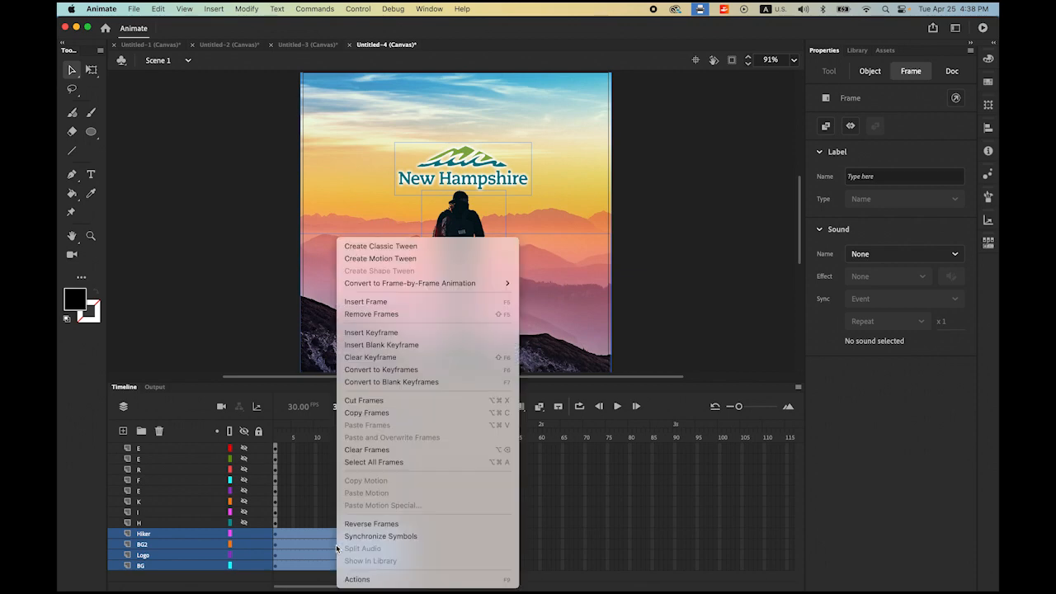
left_click(380, 248)
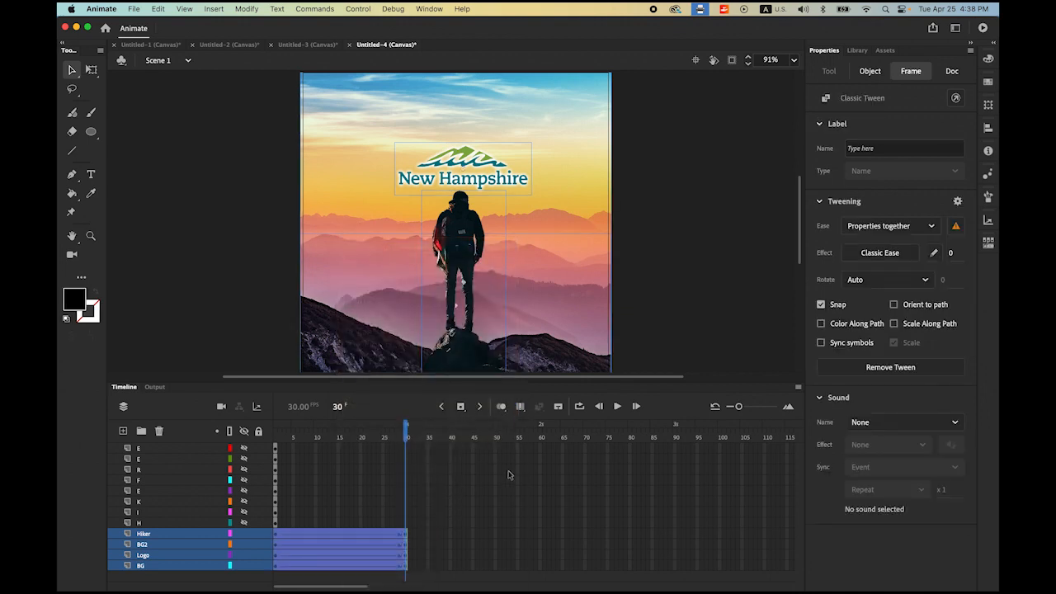
left_click_drag(406, 433, 427, 448)
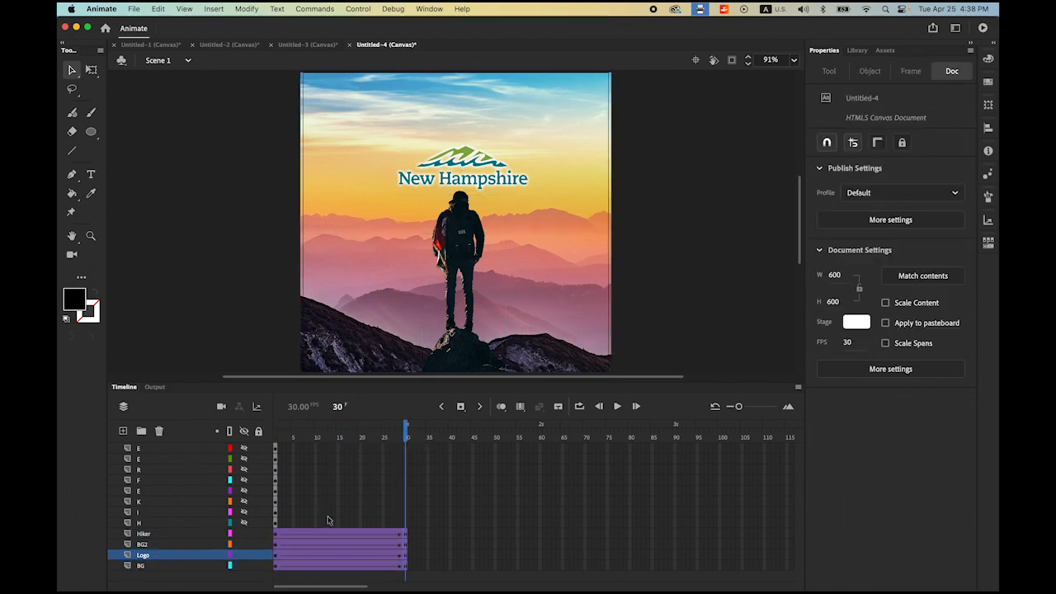
Step: Enlarge the BG image at frame 1 from its centre to about 770 x 757 and play the animation
left_click(146, 568)
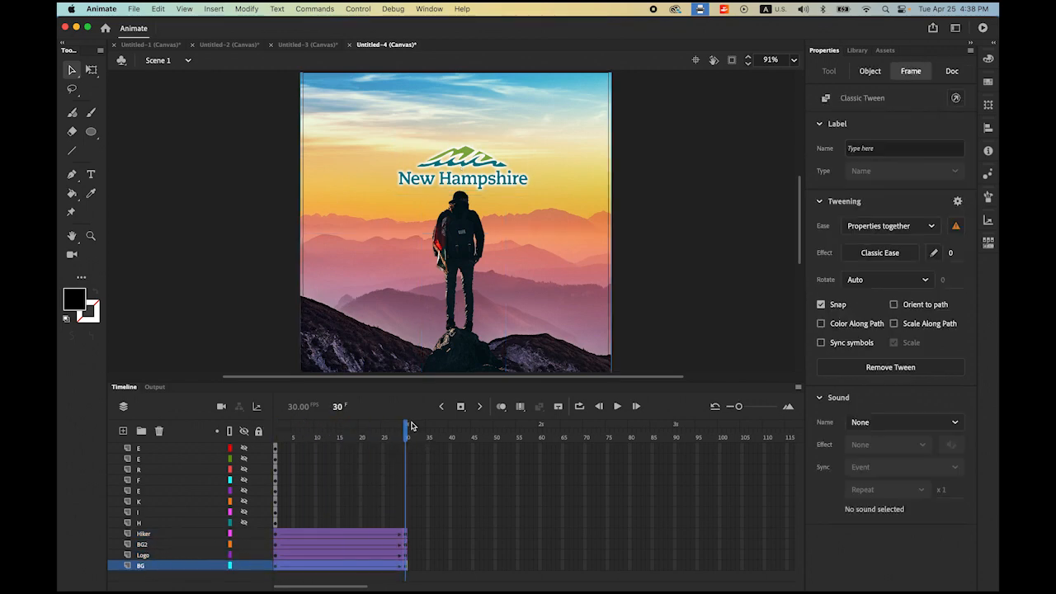
left_click(406, 430)
left_click_drag(406, 430, 274, 430)
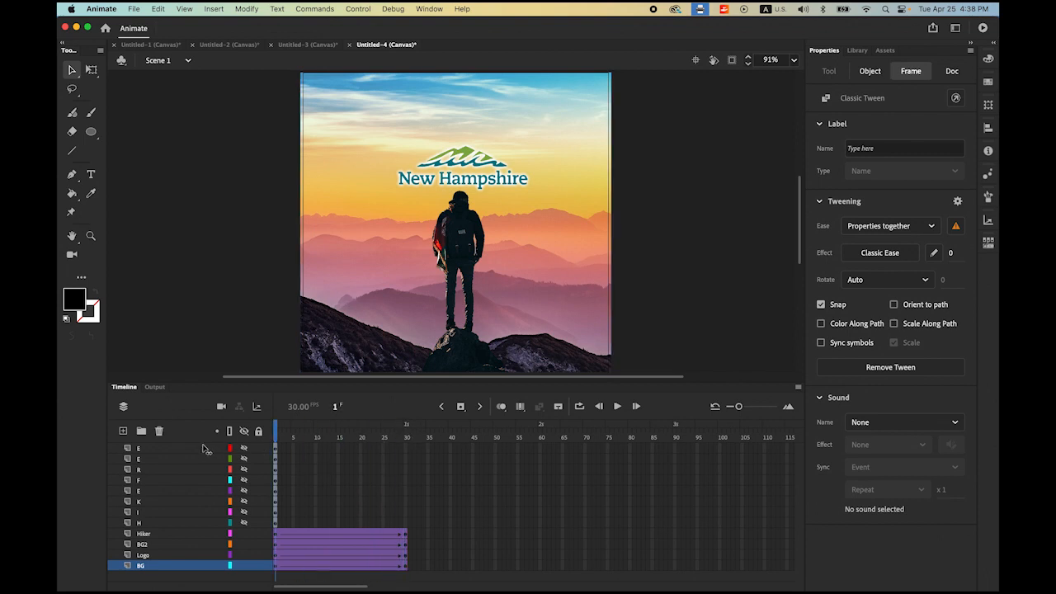
left_click(277, 567)
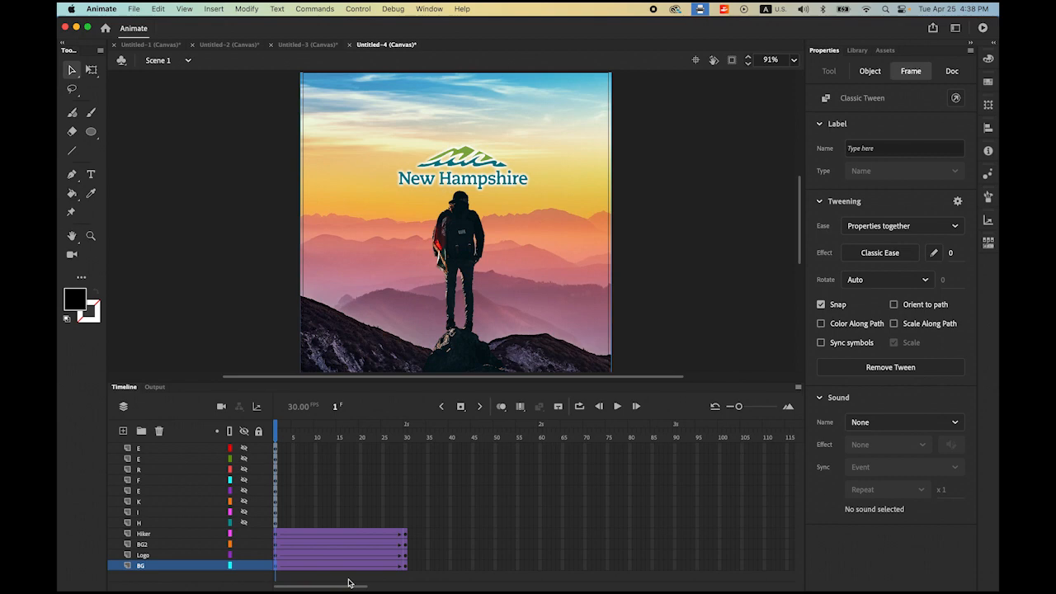
left_click(91, 71)
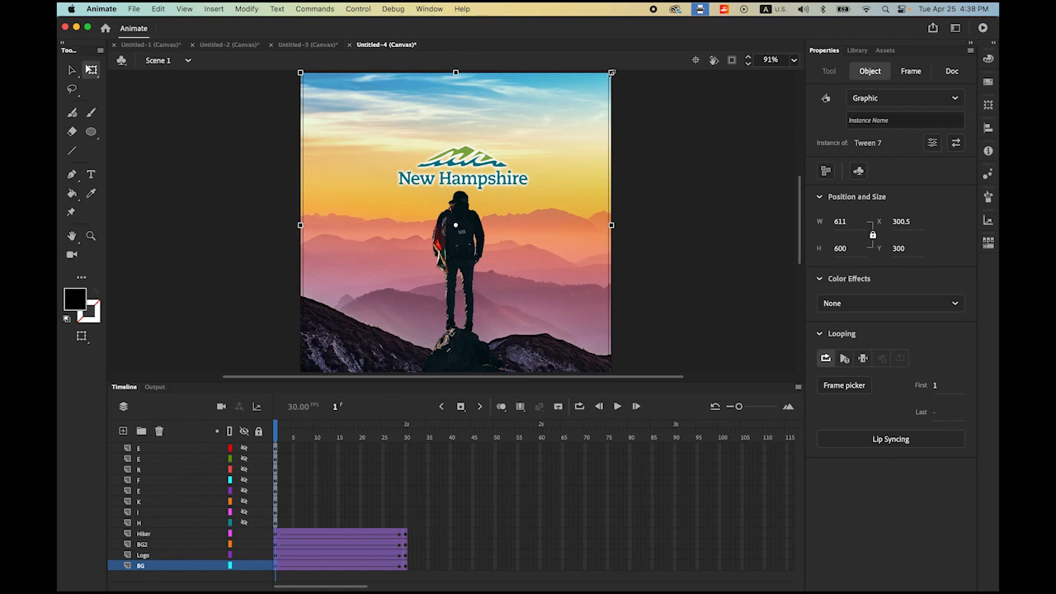
left_click_drag(617, 66, 672, 32)
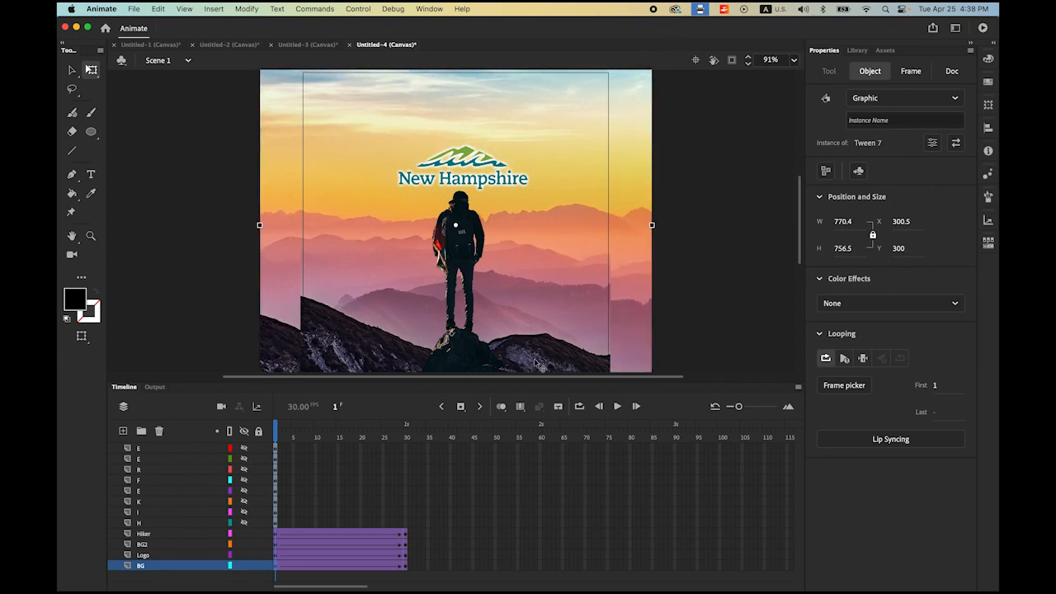
left_click(616, 406)
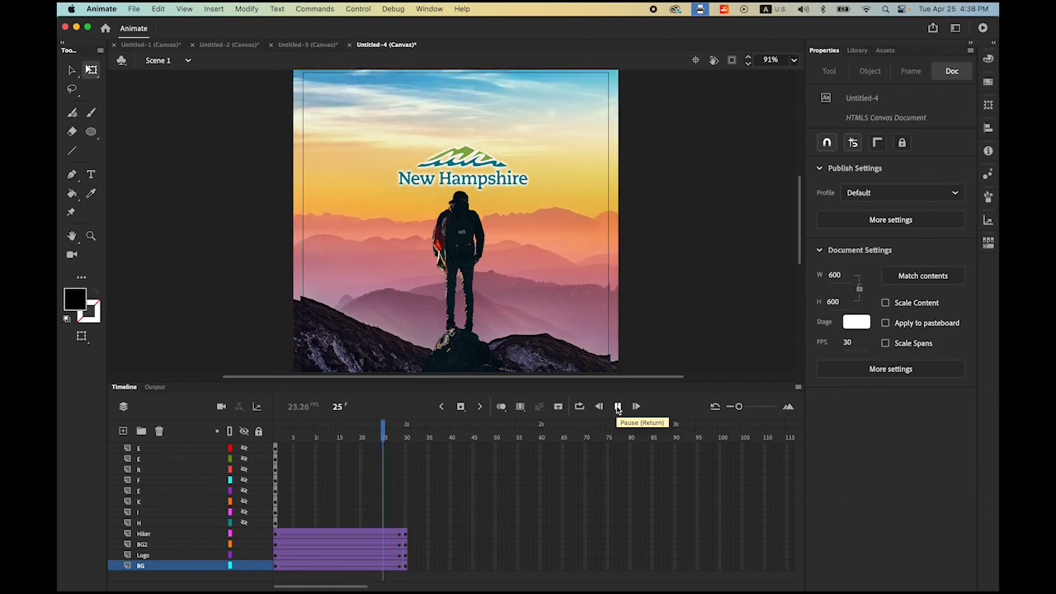
Step: Move the New Hampshire logo at frame 1 straight down behind the mountains, to Y about 396, and play the animation
left_click(151, 556)
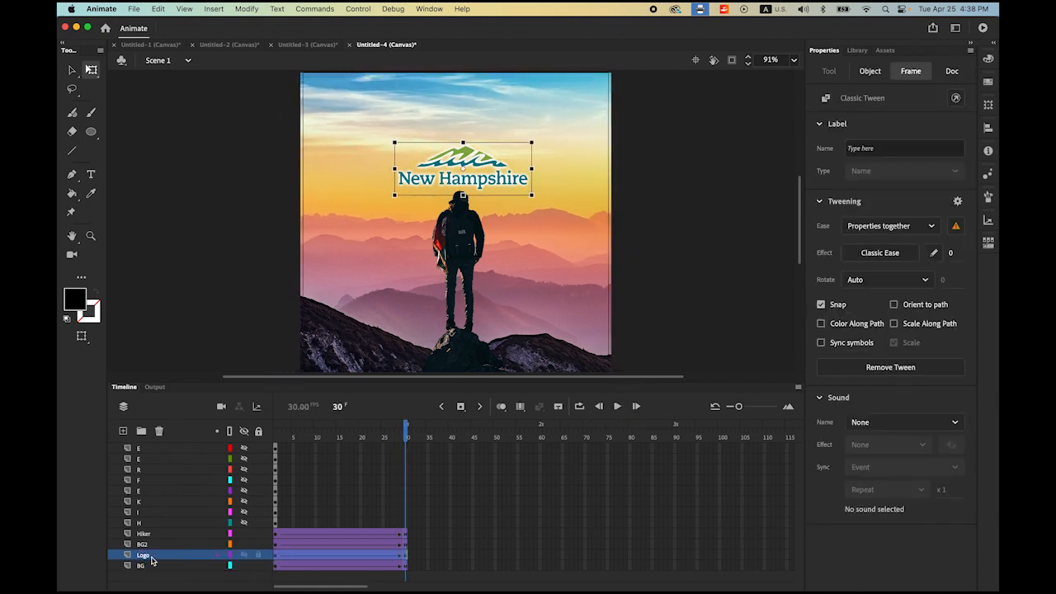
left_click(72, 69)
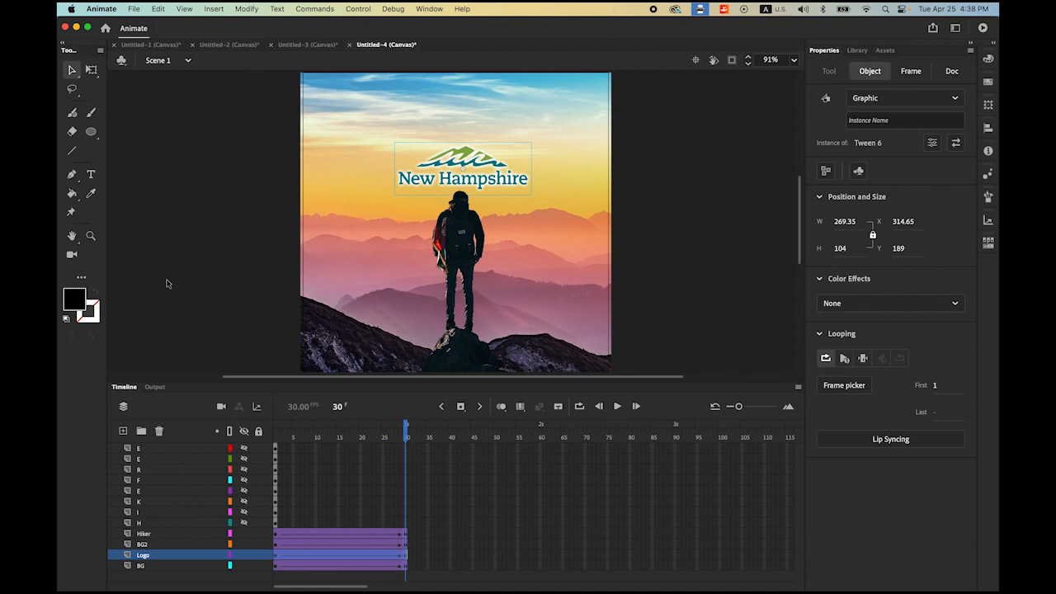
left_click(408, 435)
left_click_drag(389, 435, 216, 465)
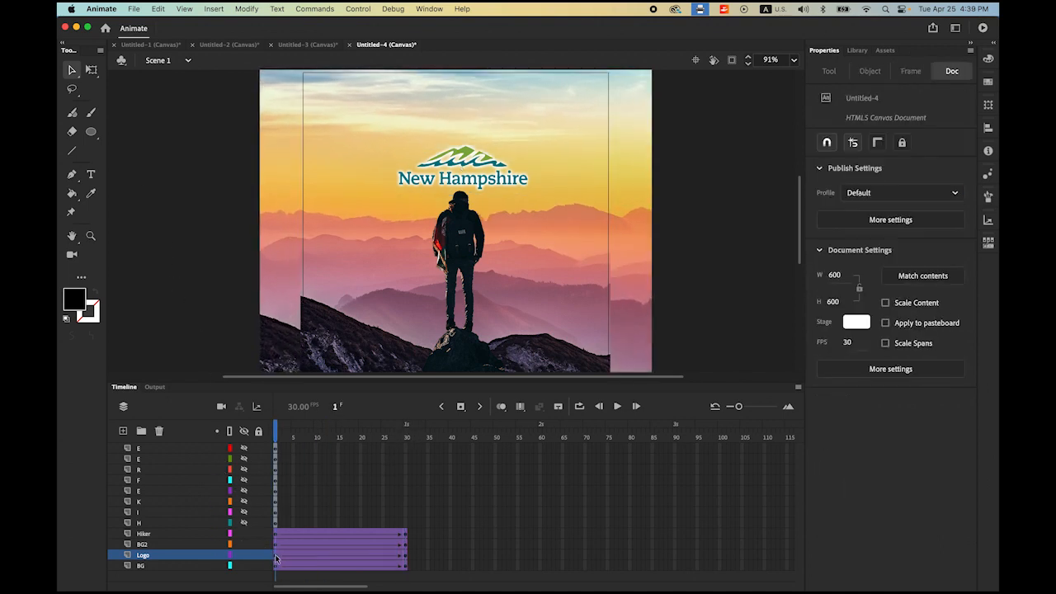
left_click(276, 556)
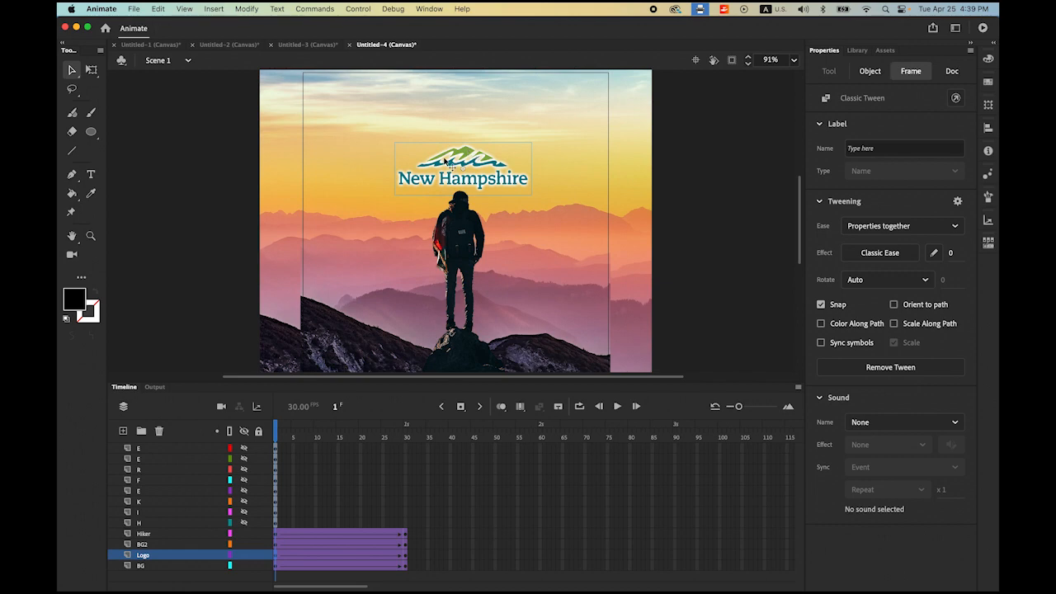
left_click_drag(462, 157, 467, 266)
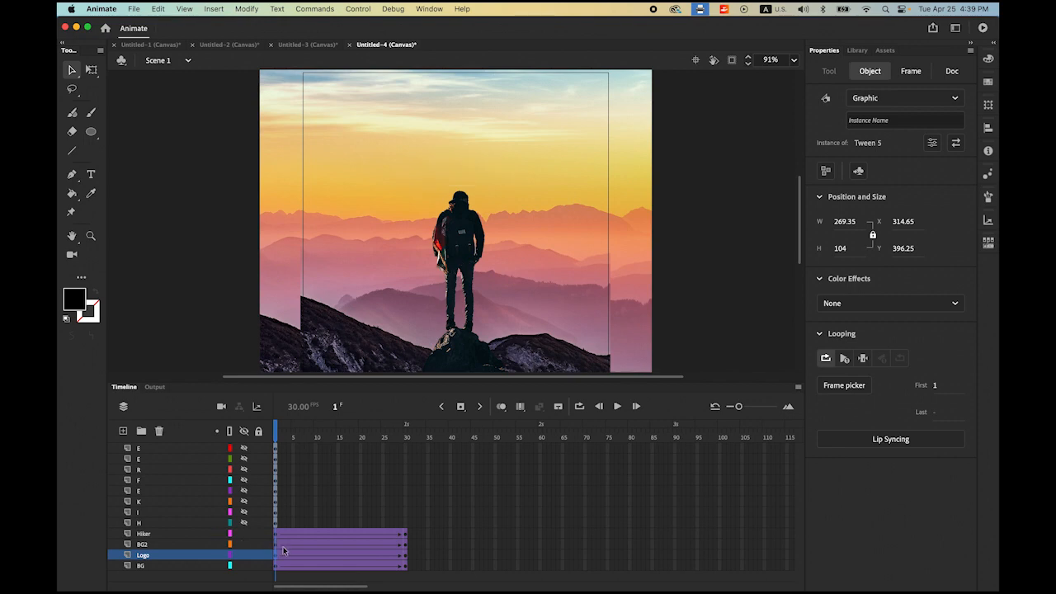
left_click(617, 406)
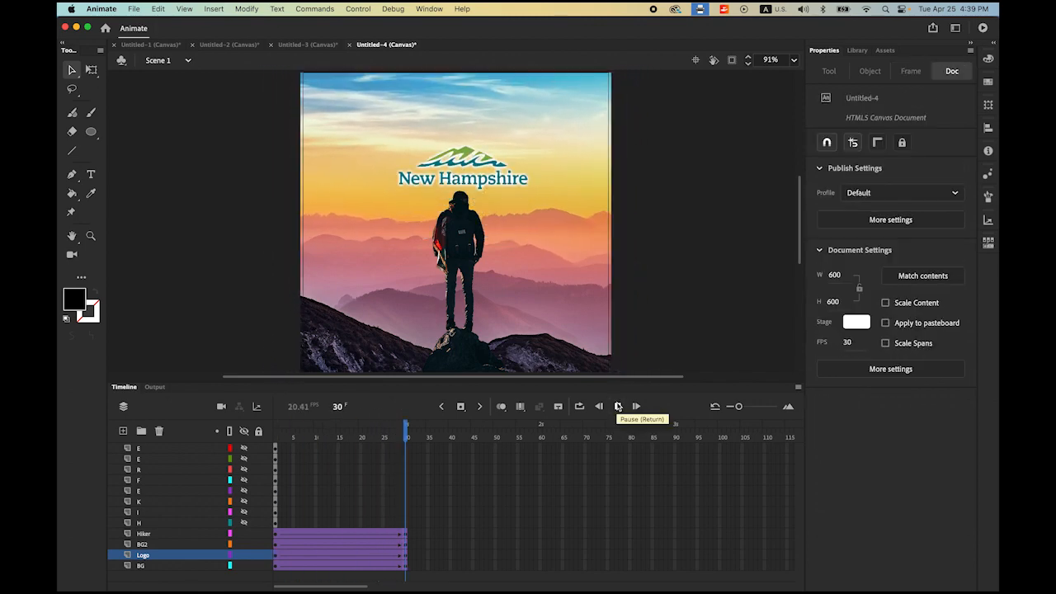
Step: Shrink the hiker at frame 1 to about 126 x 276, move him down to Y about 461, and play the animation
left_click(153, 544)
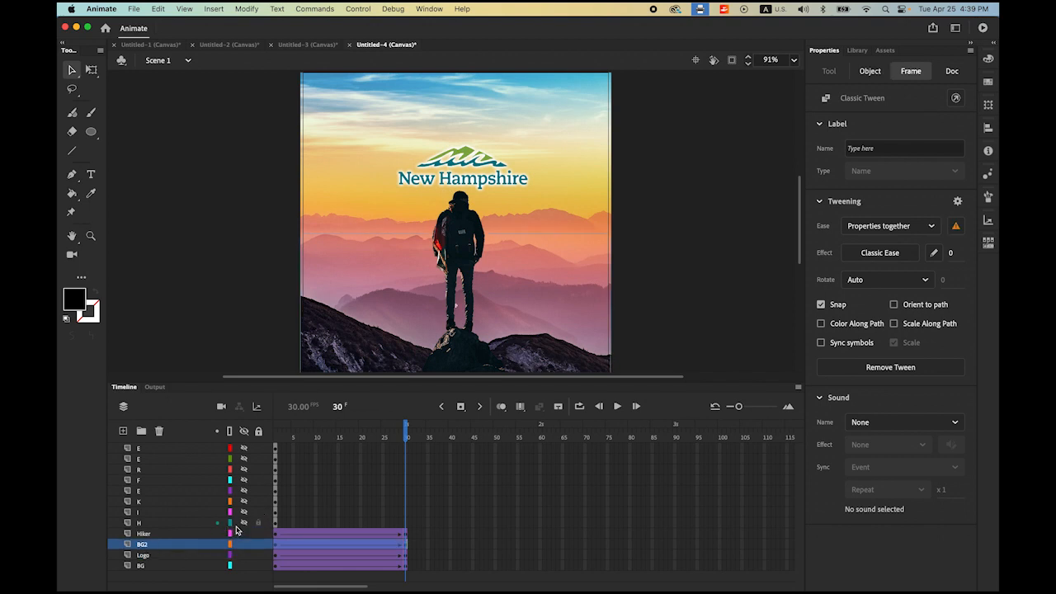
left_click(147, 533)
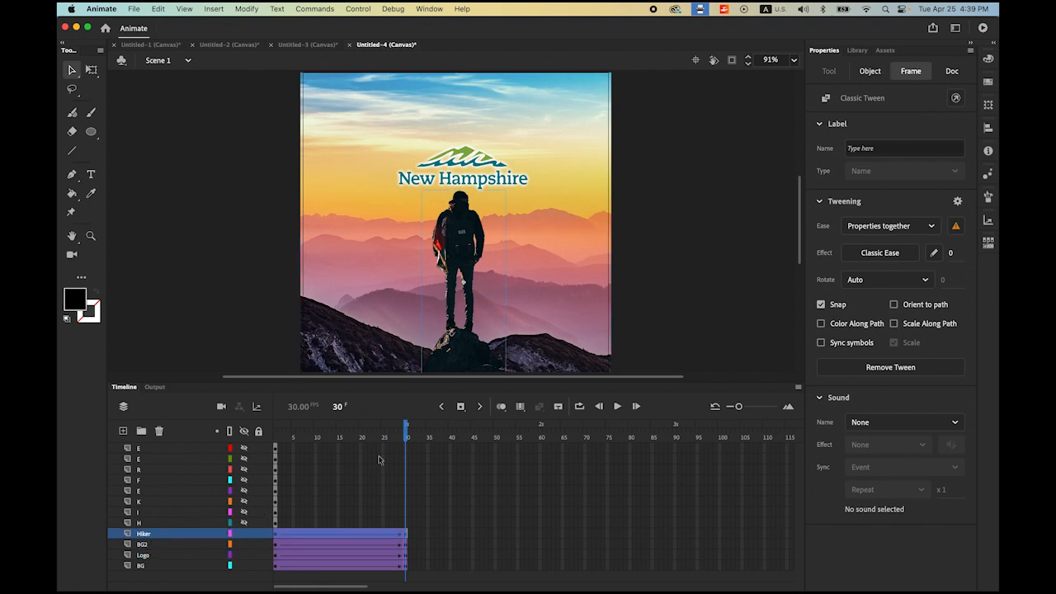
left_click_drag(408, 427, 216, 470)
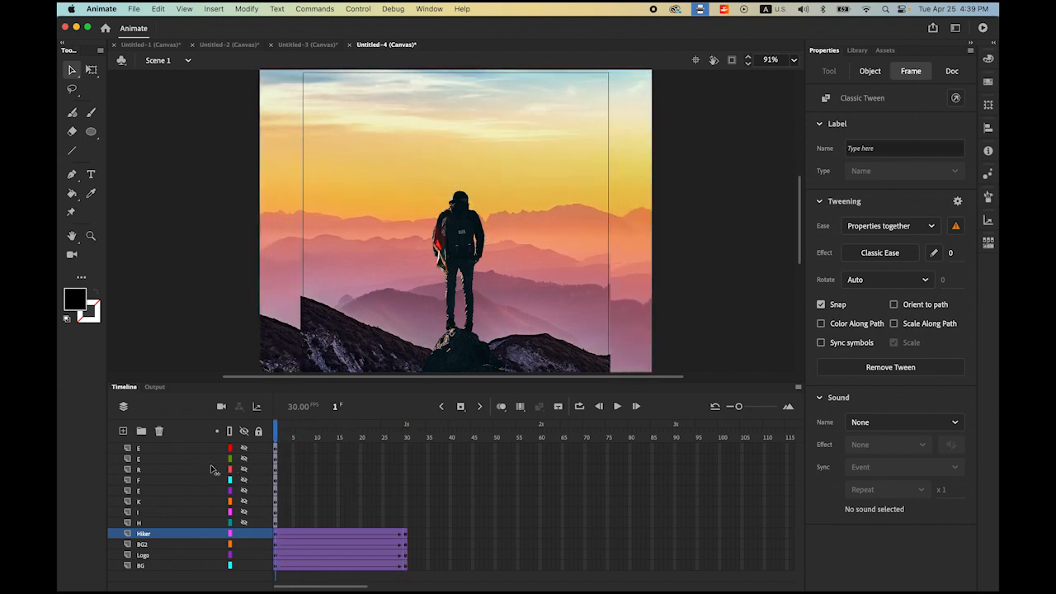
left_click(274, 533)
left_click(91, 70)
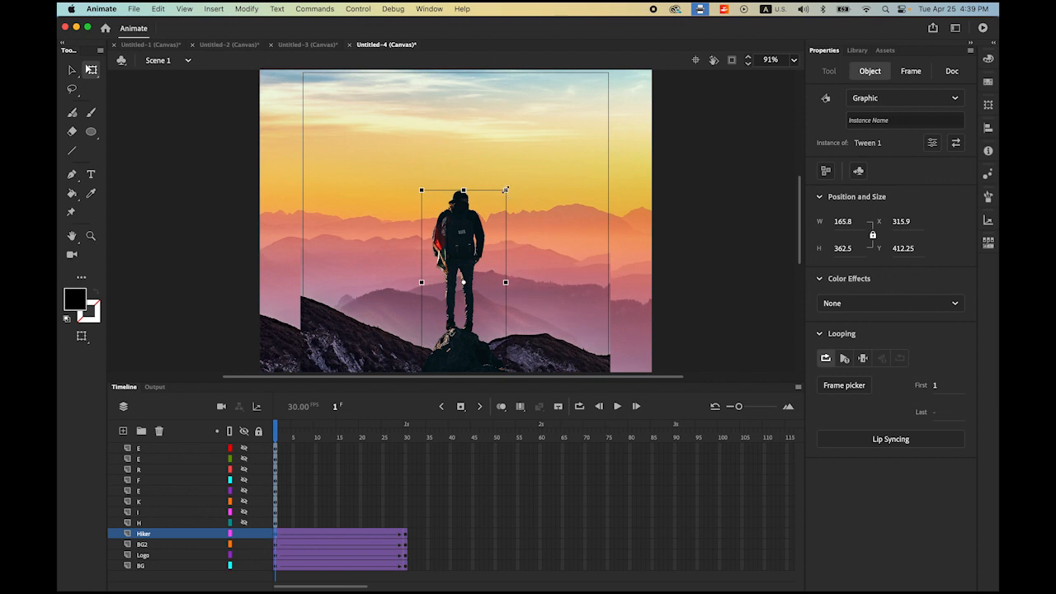
left_click_drag(505, 190, 495, 212)
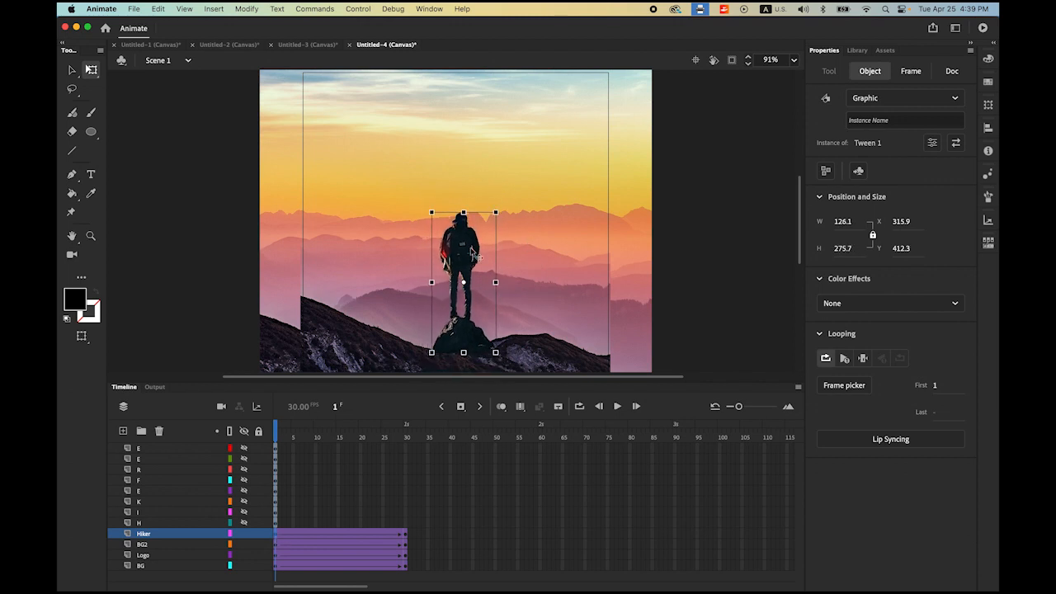
left_click_drag(472, 253, 466, 270)
left_click(72, 70)
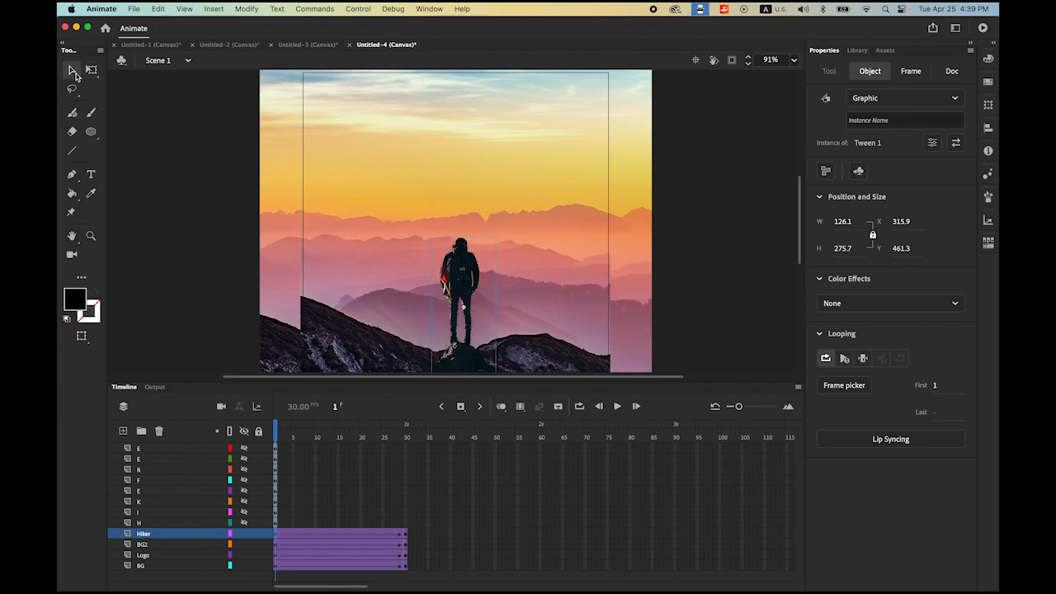
left_click(198, 347)
left_click(618, 405)
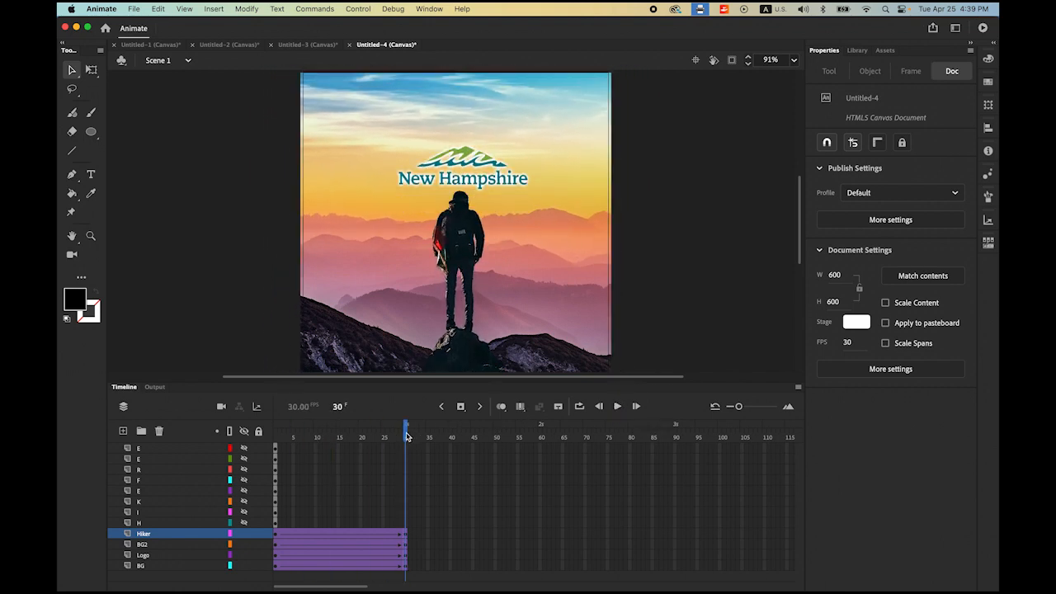
Step: Set the Logo layer's classic tween ease to -100 and play the animation several times
mouse_move(406, 436)
left_mouse_down()
mouse_move(341, 437)
mouse_move(402, 452)
left_mouse_up()
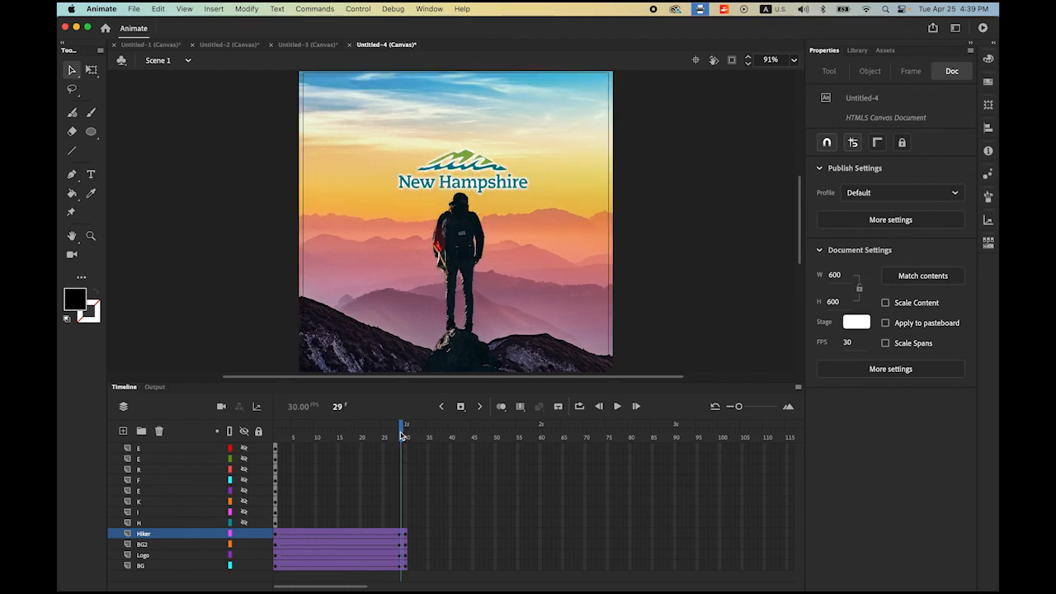
left_click_drag(402, 436, 218, 470)
left_click(149, 558)
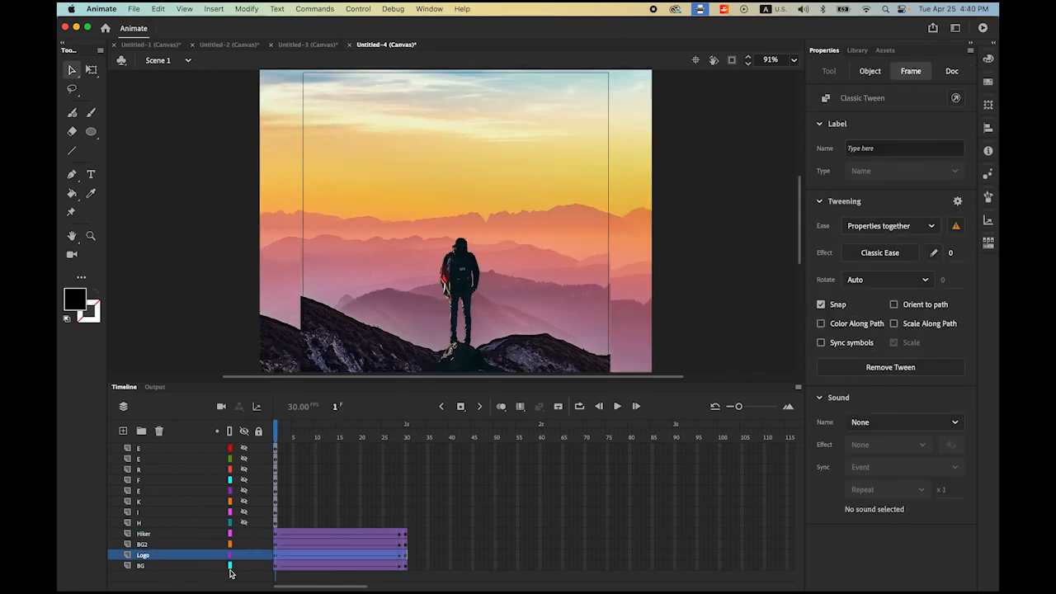
key(".")
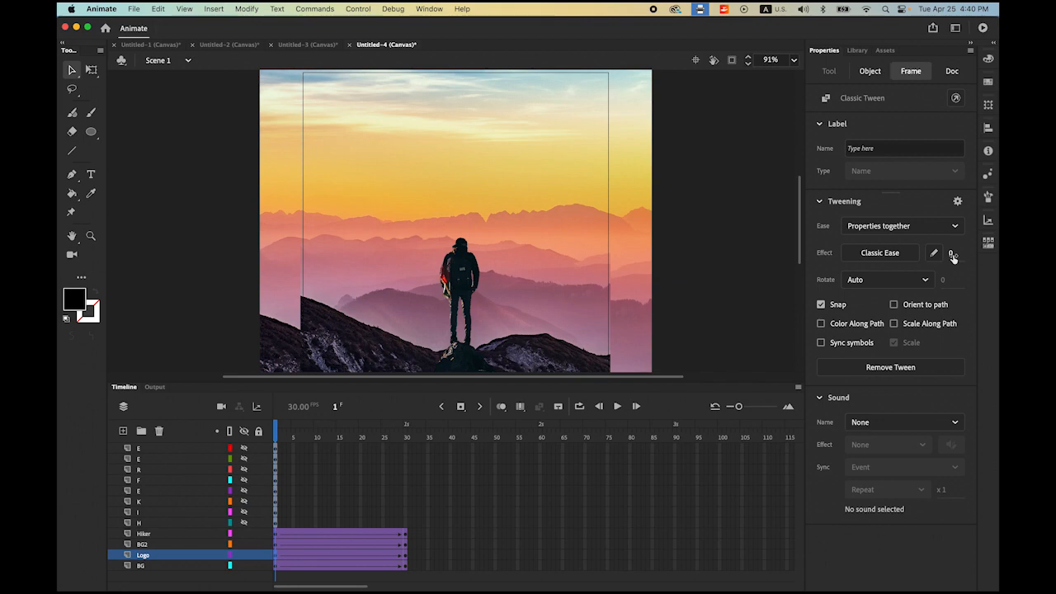
left_click_drag(953, 258, 744, 270)
left_click(619, 406)
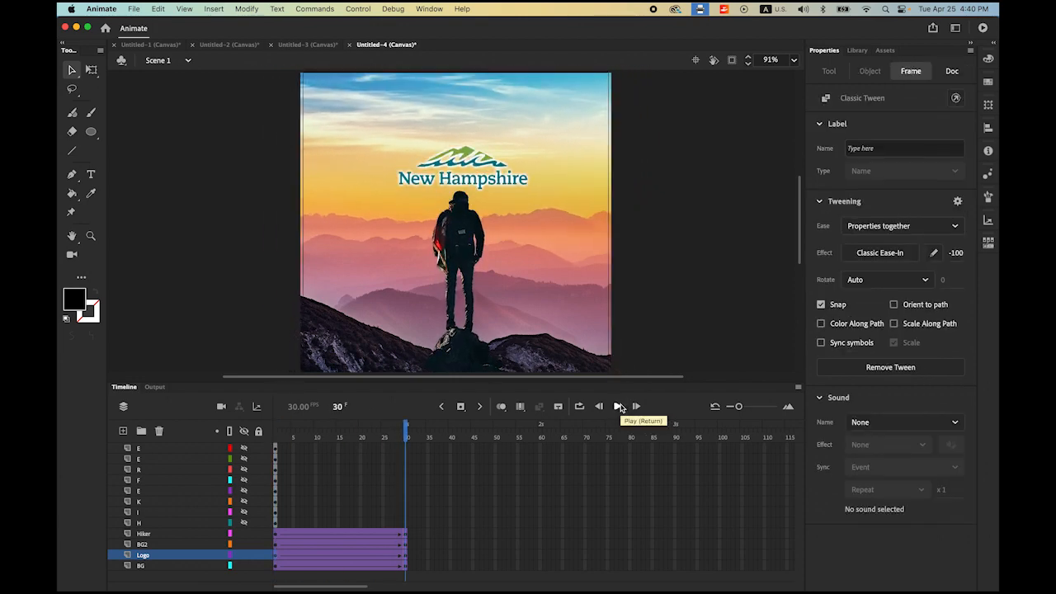
left_click(619, 405)
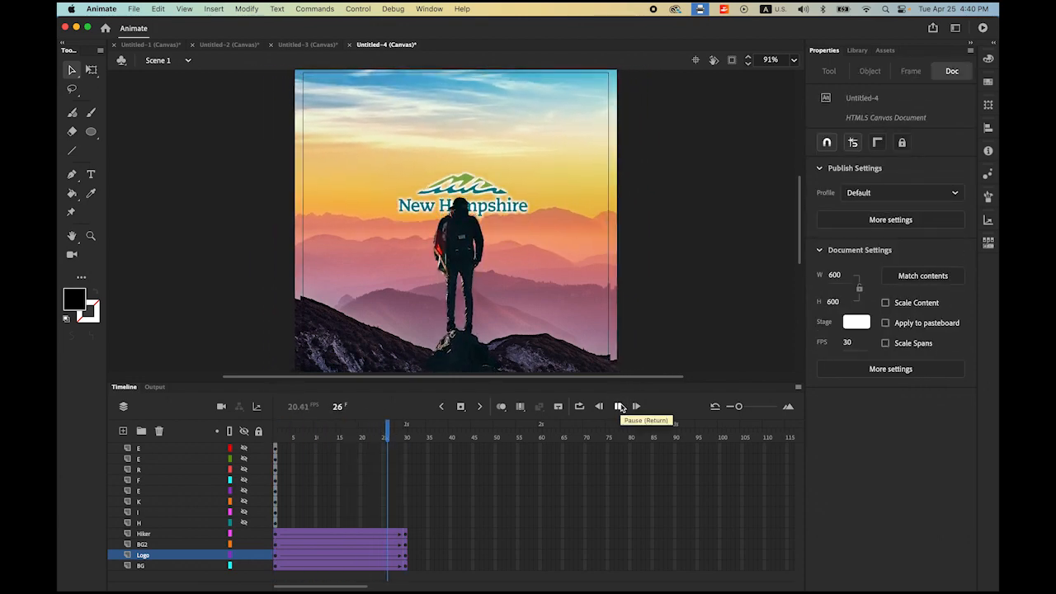
left_click(619, 406)
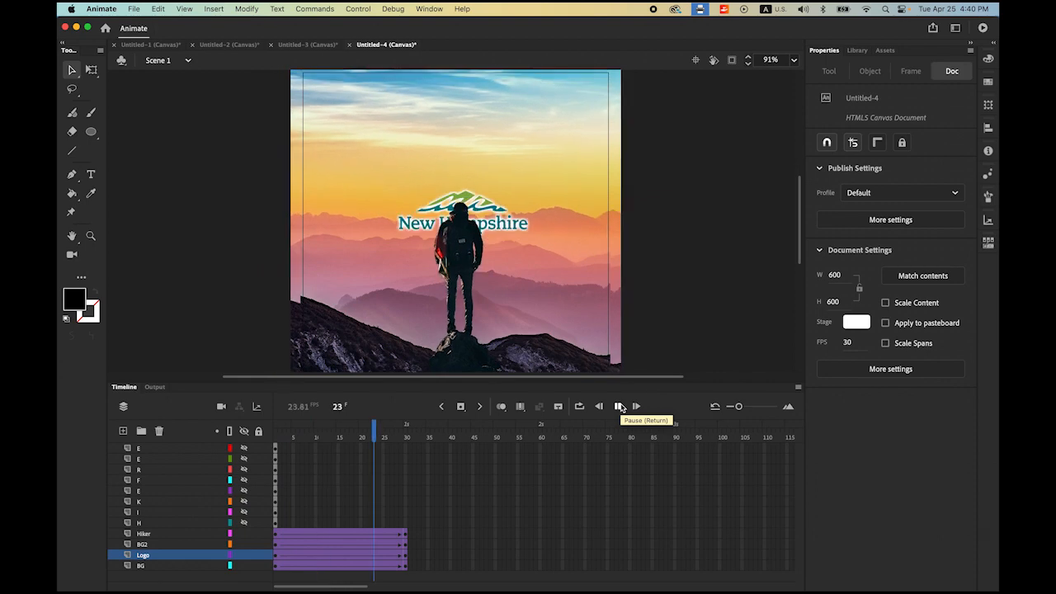
left_click(619, 406)
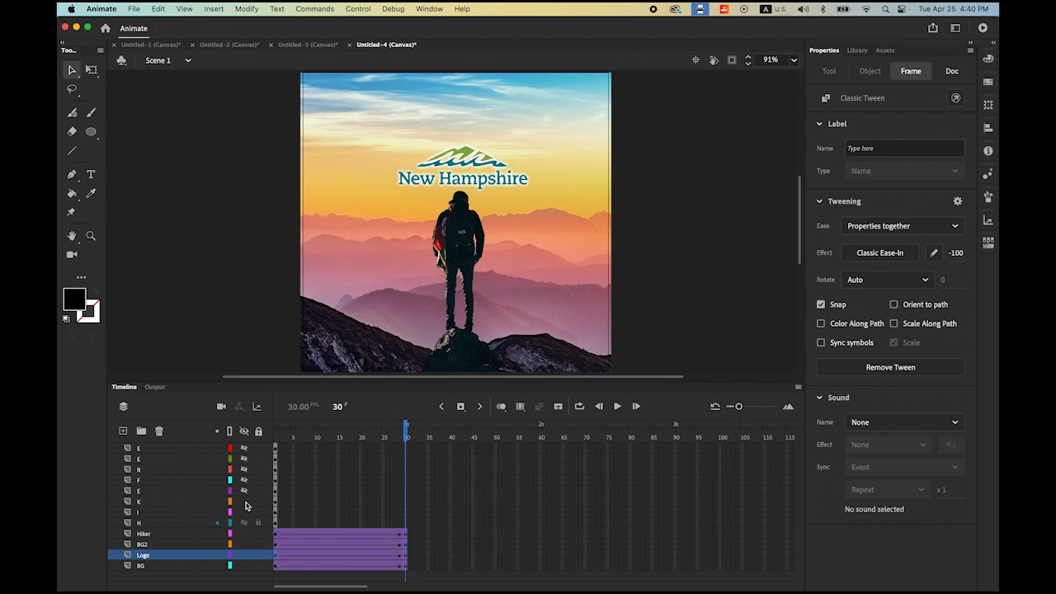
Step: Show all hidden letter layers and shift the first-frame keyframes of all eight HIKE FREE letters to frame 30
left_click(243, 431)
left_click_drag(406, 428, 277, 435)
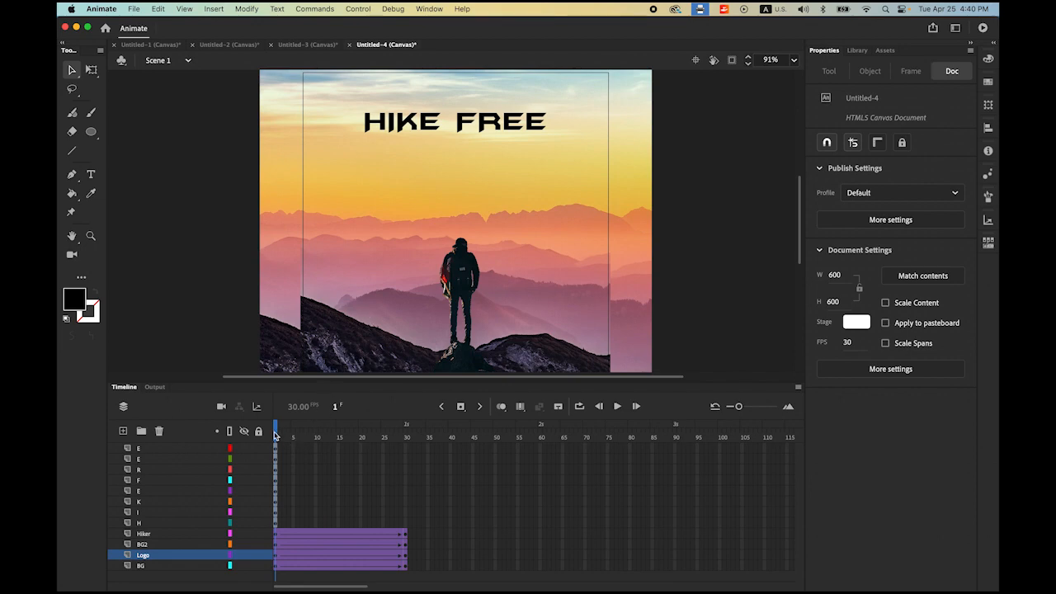
left_click_drag(278, 435, 246, 459)
left_click(276, 449)
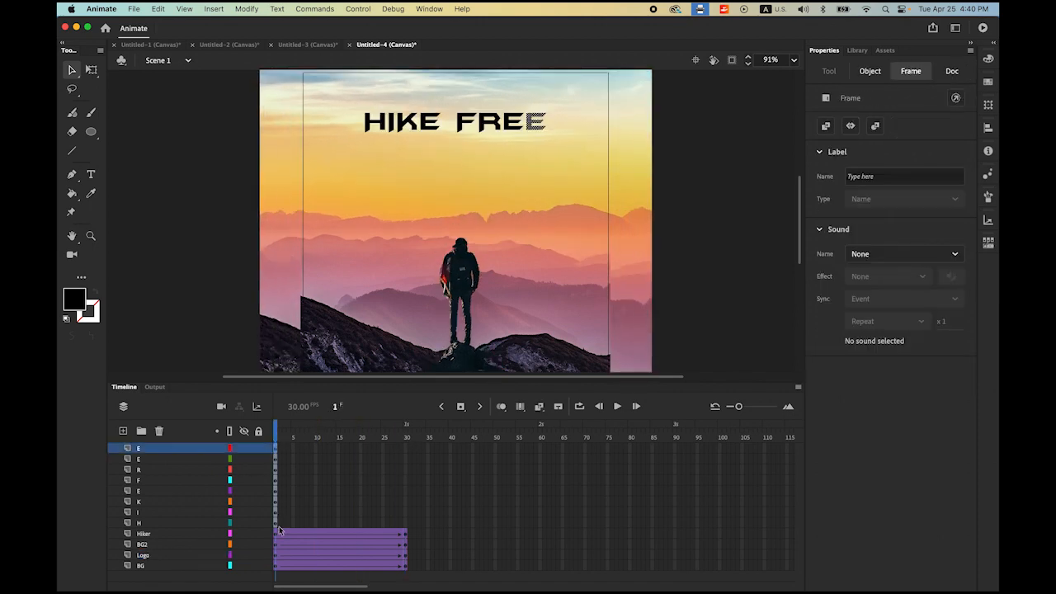
left_click(276, 523, "shift")
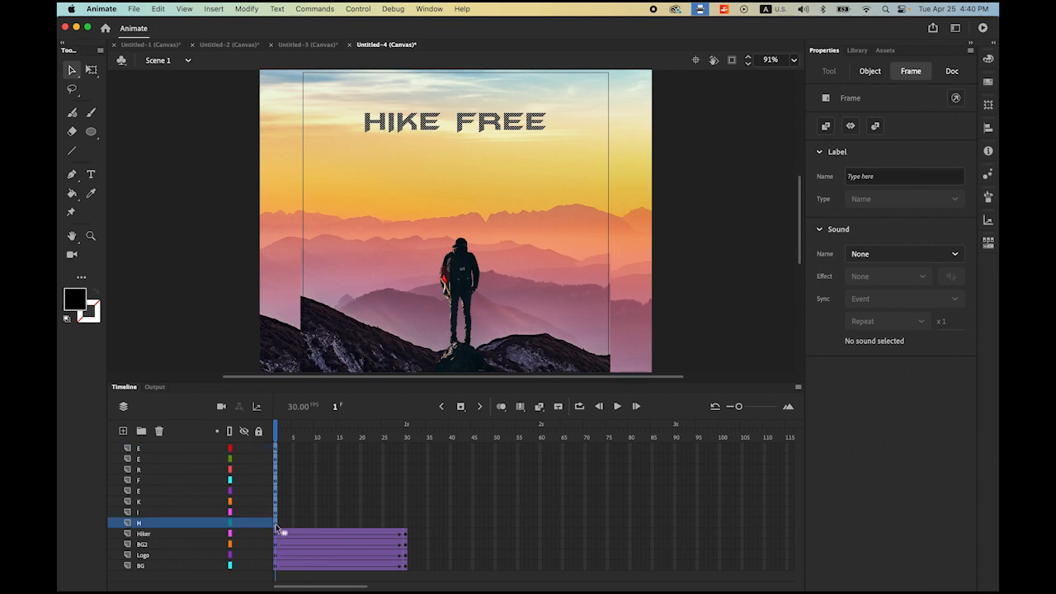
left_click_drag(277, 452, 405, 450)
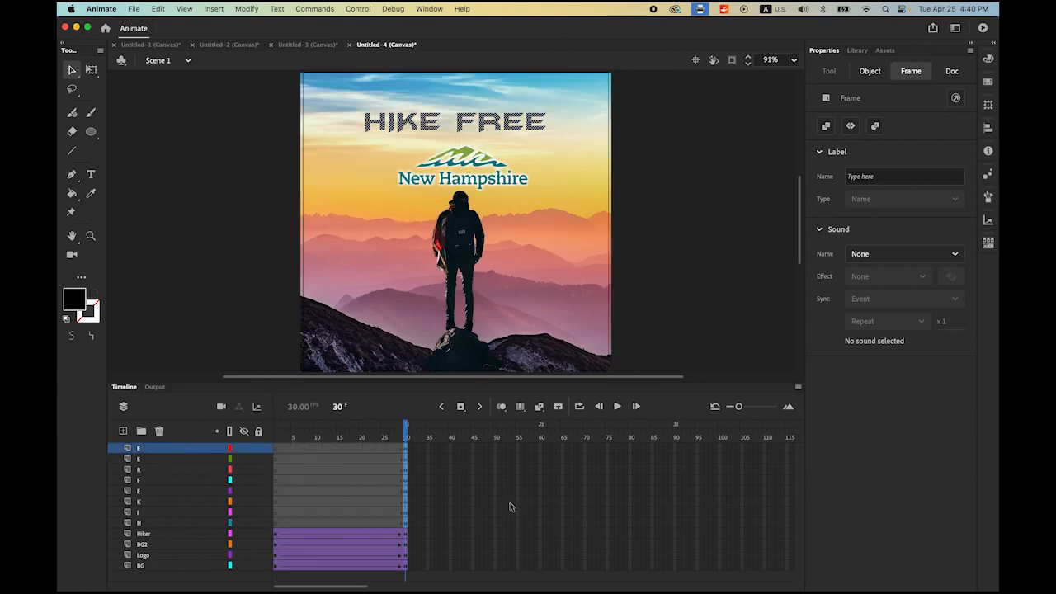
Step: Insert keyframes at frame 40 on all eight letter layers
left_click(451, 449)
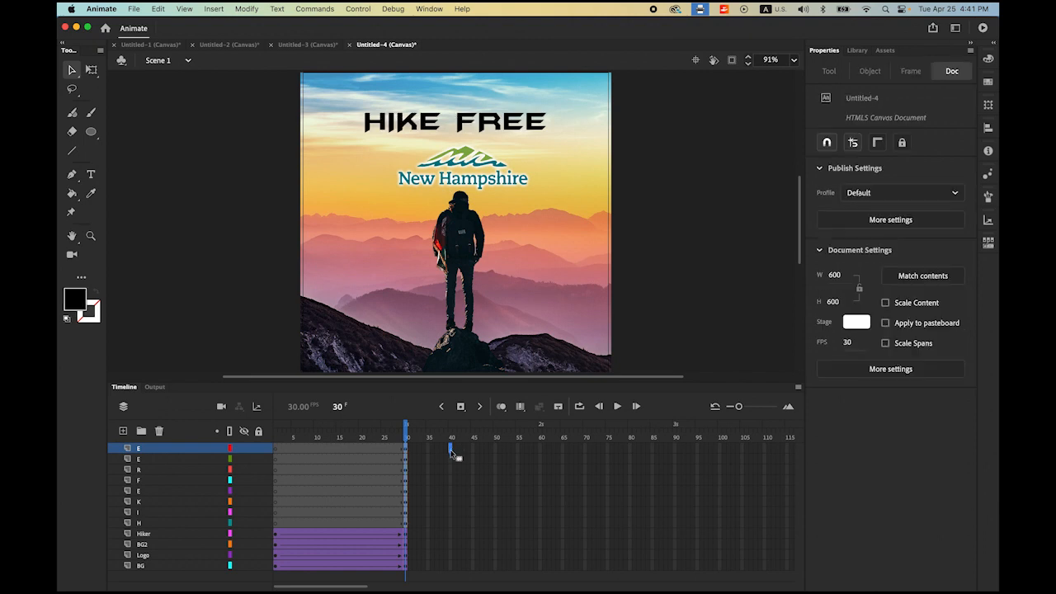
left_click(450, 524, "shift")
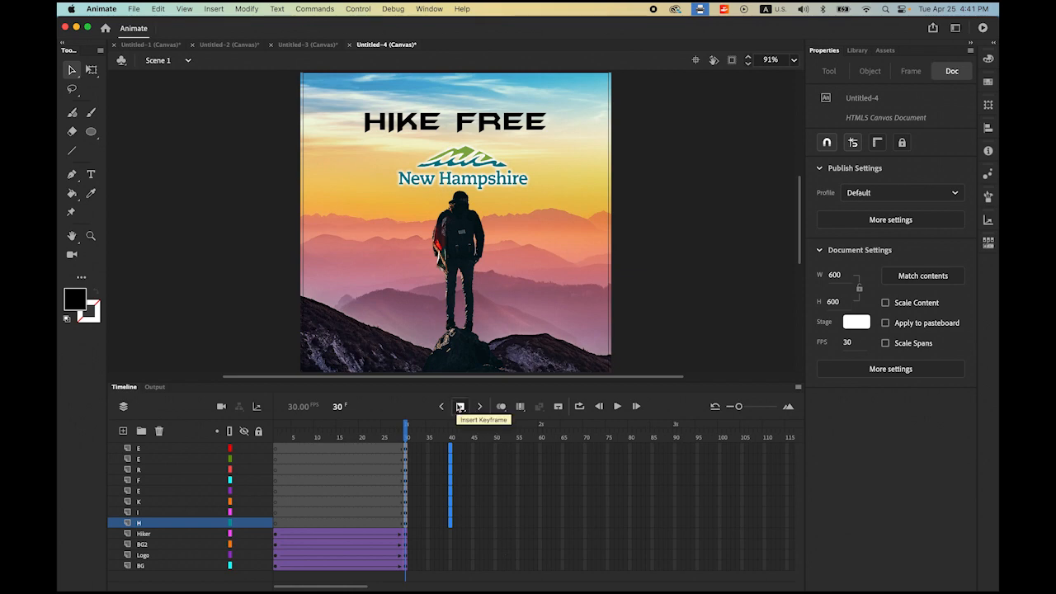
left_click(460, 406)
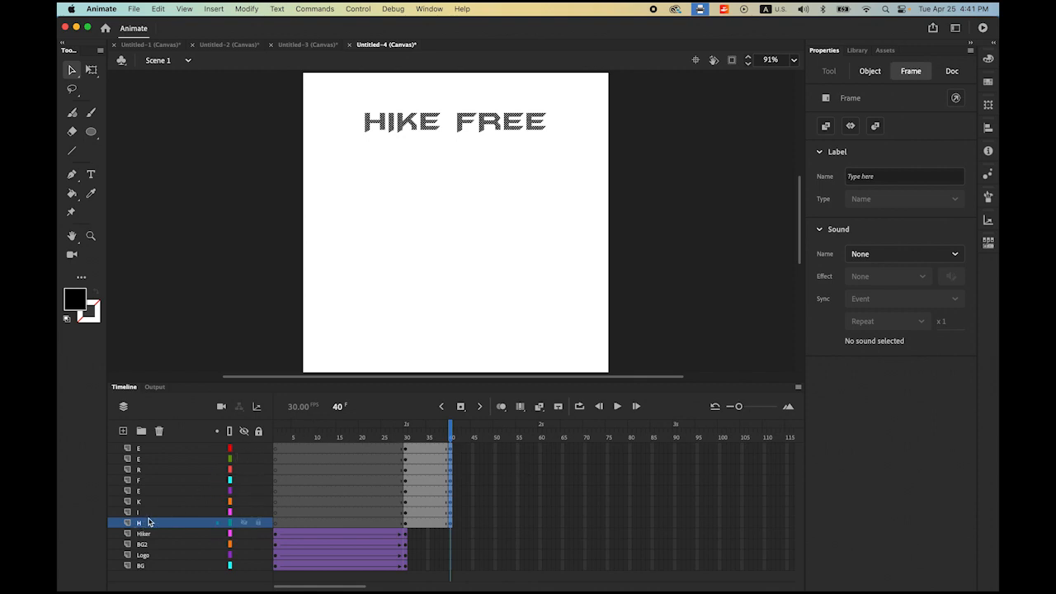
Step: Create classic tweens across the spans of all eight HIKE FREE letter layers
left_click(156, 450, "shift")
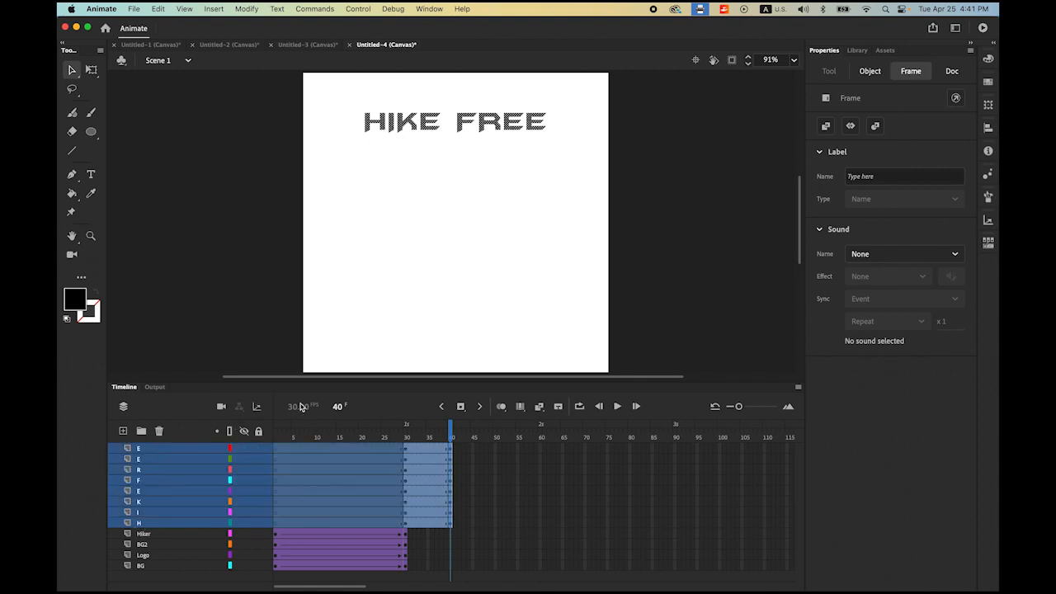
right_click(424, 468)
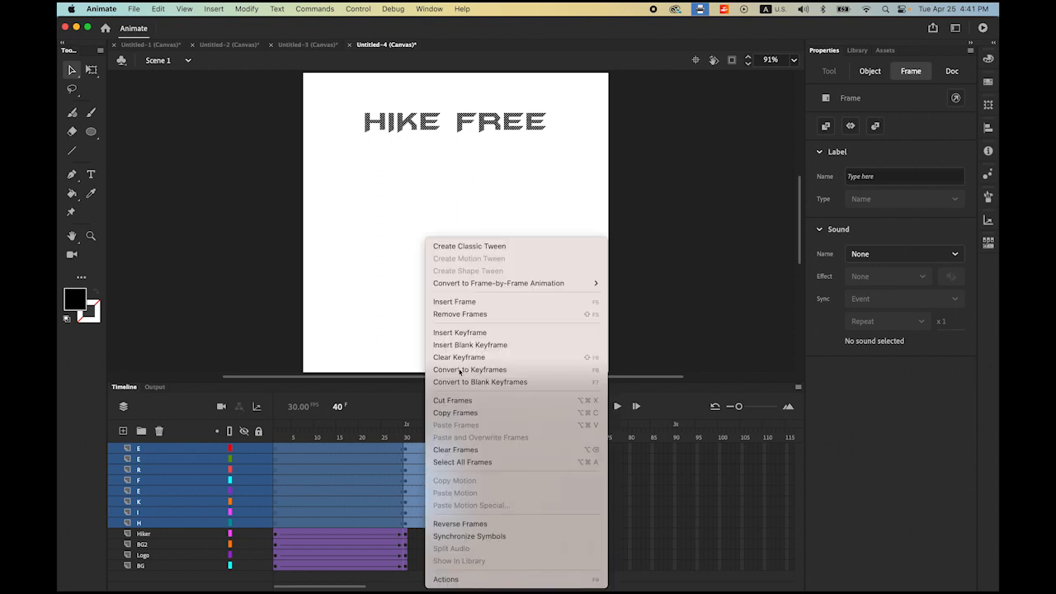
left_click(497, 246)
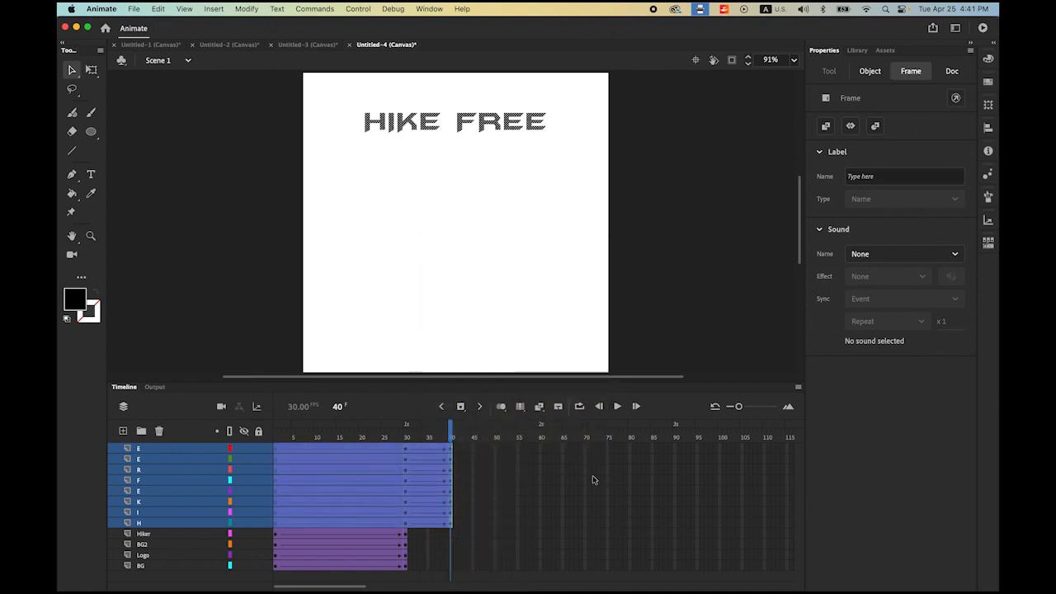
Step: Scale the letter H at its frame 30 keyframe to 300% in width and height, and set its rotation angle
left_click_drag(451, 435, 407, 450)
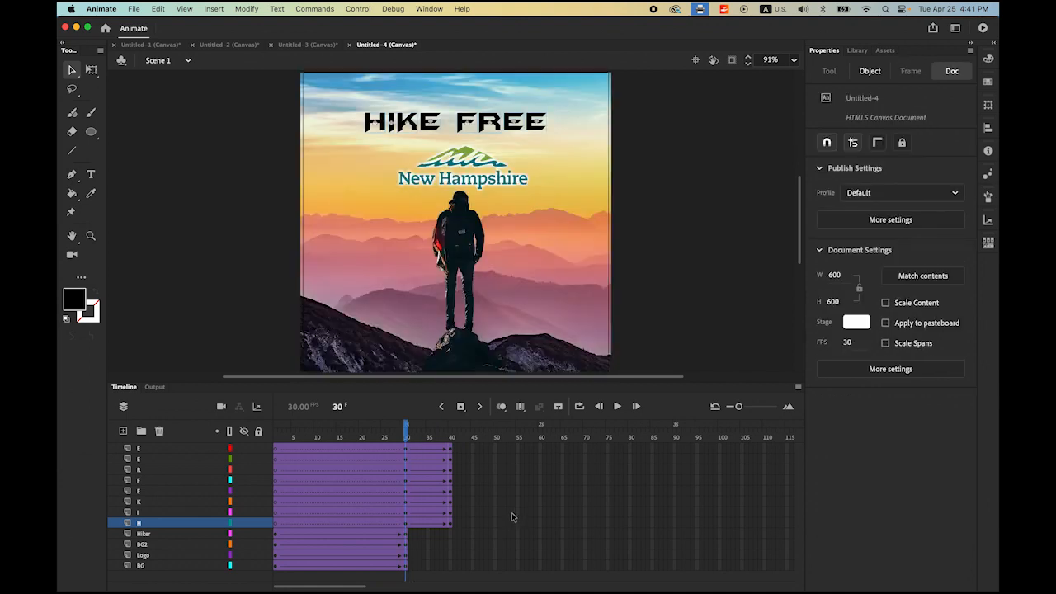
left_click(407, 523)
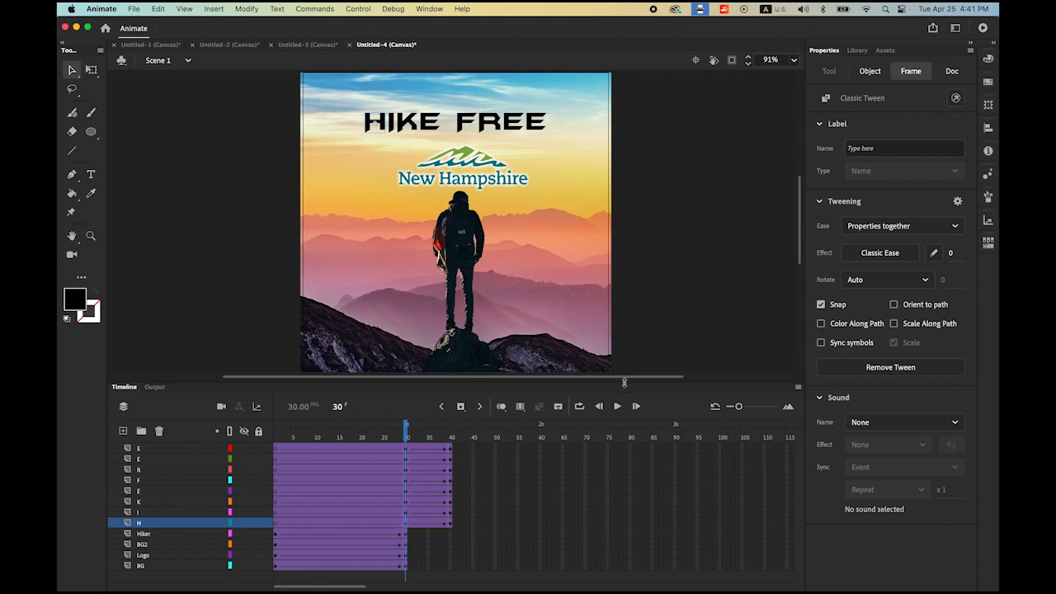
left_click(989, 108)
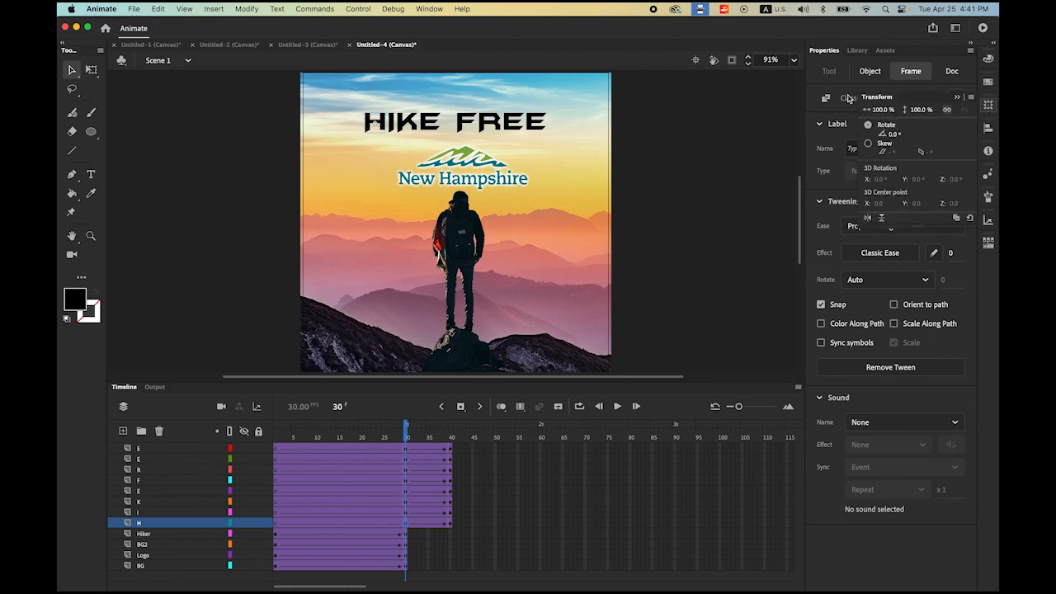
left_click(427, 8)
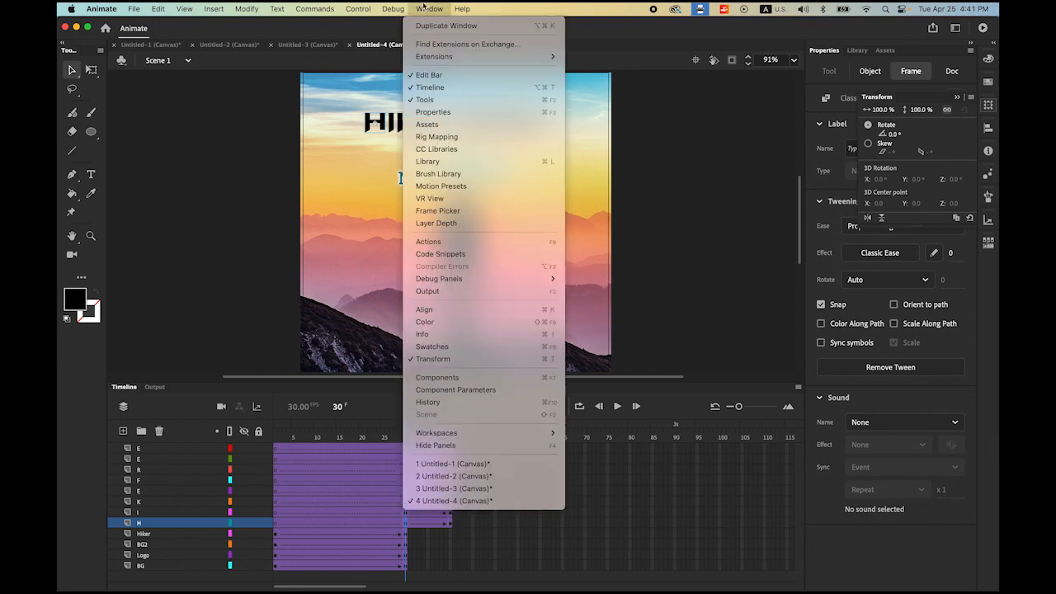
left_click(882, 99)
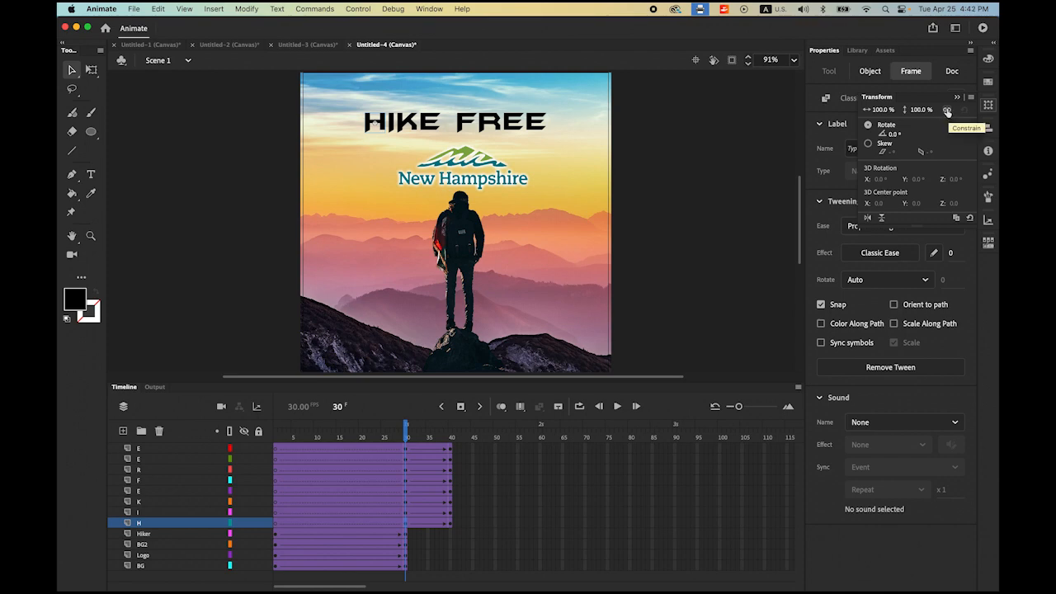
left_click(881, 108)
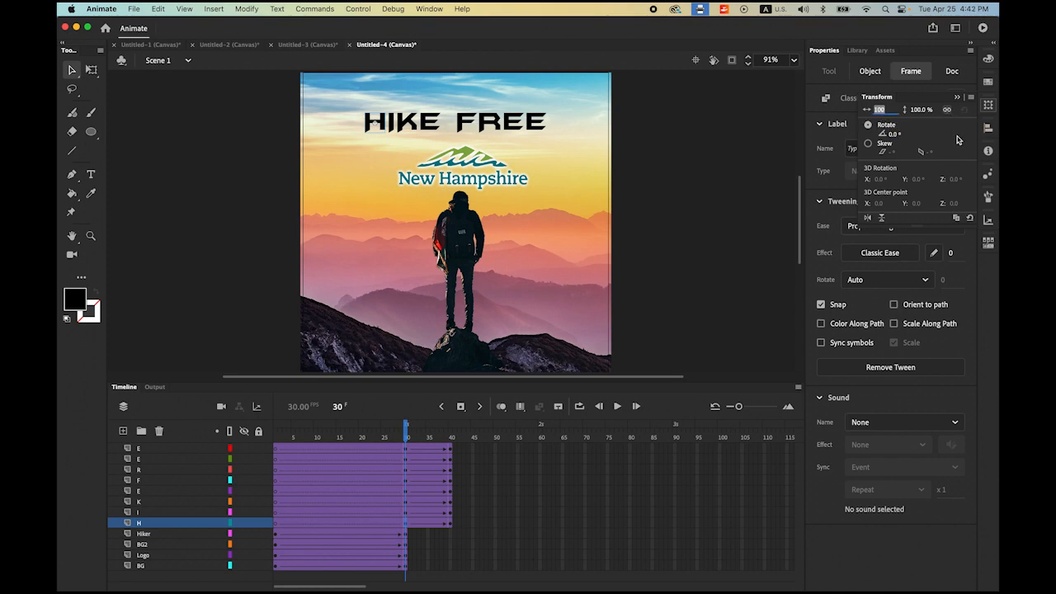
type("300")
key("Return")
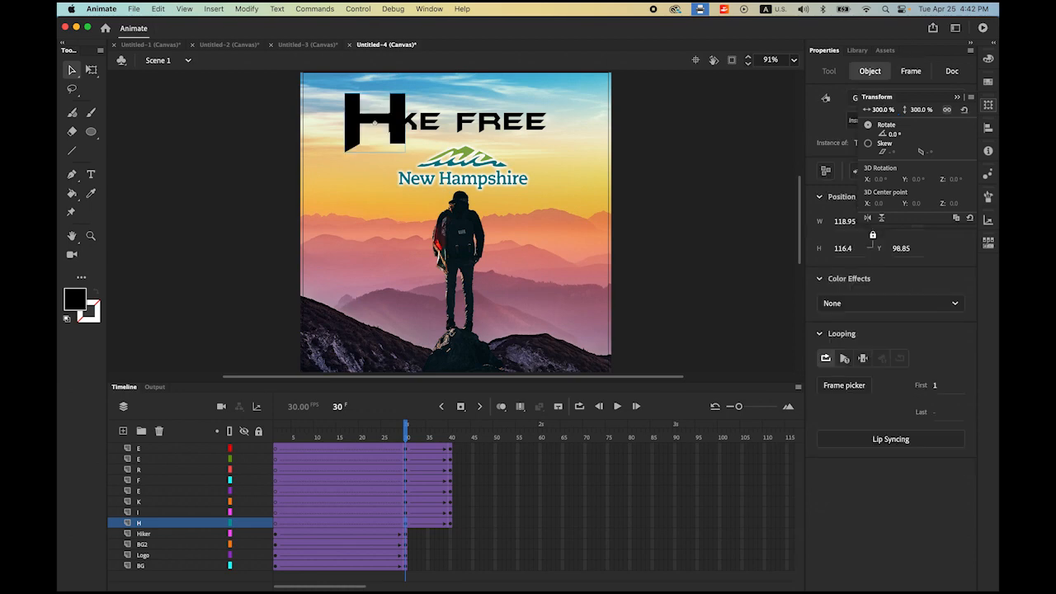
left_click(893, 134)
type("0")
key("Return")
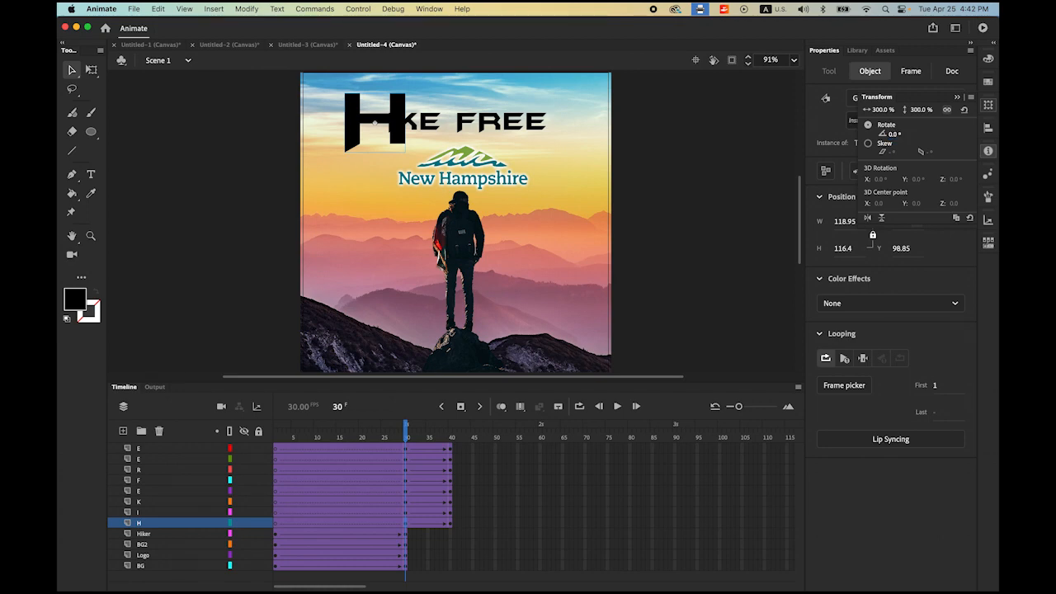
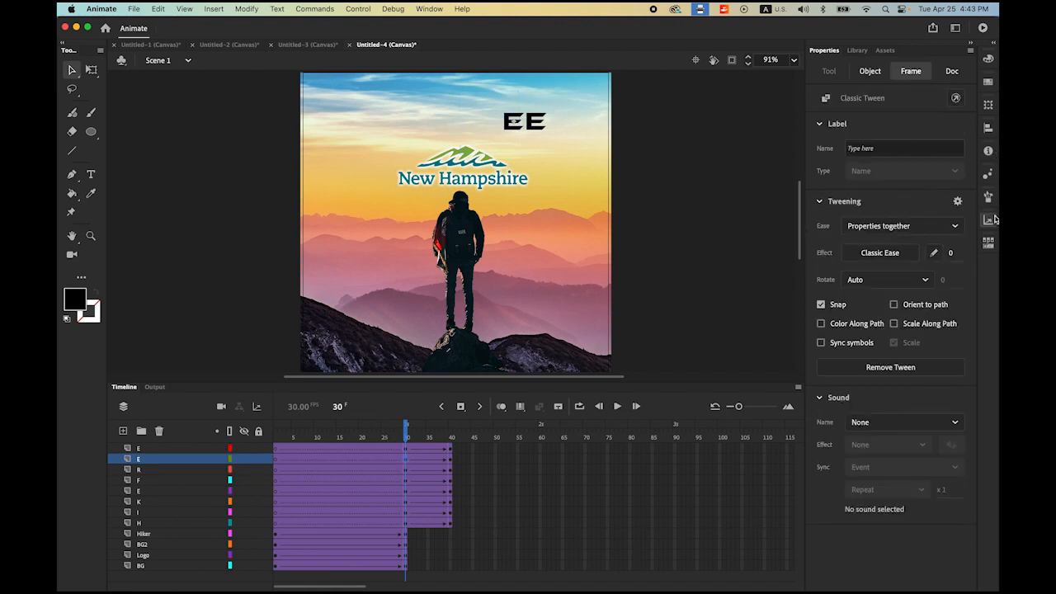
Step: Scale the second-to-last letter, the first E of the final pair, to 300% at frame 30
left_click(987, 105)
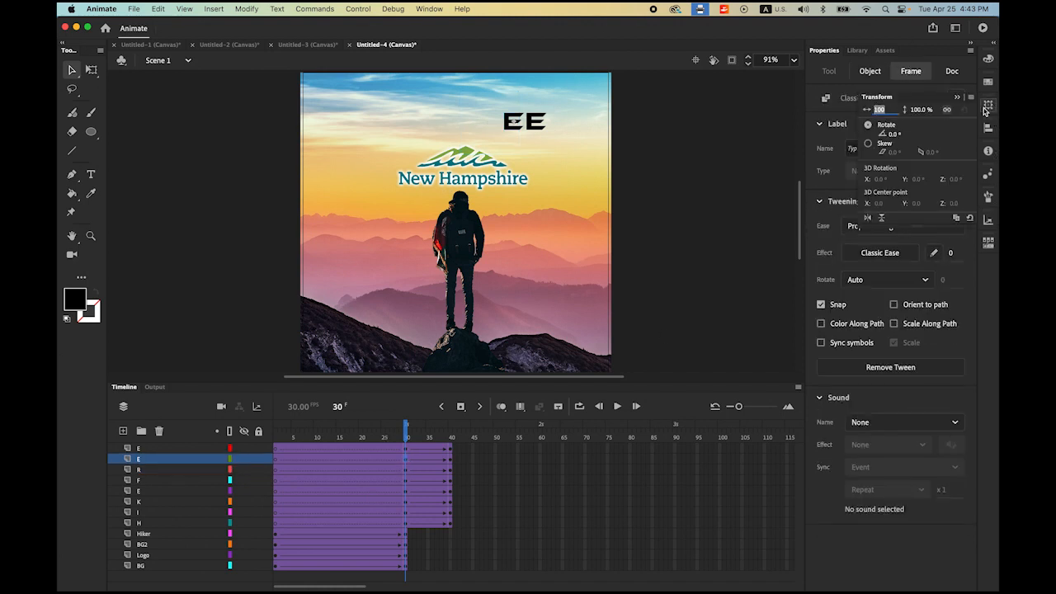
type("0")
key("Return")
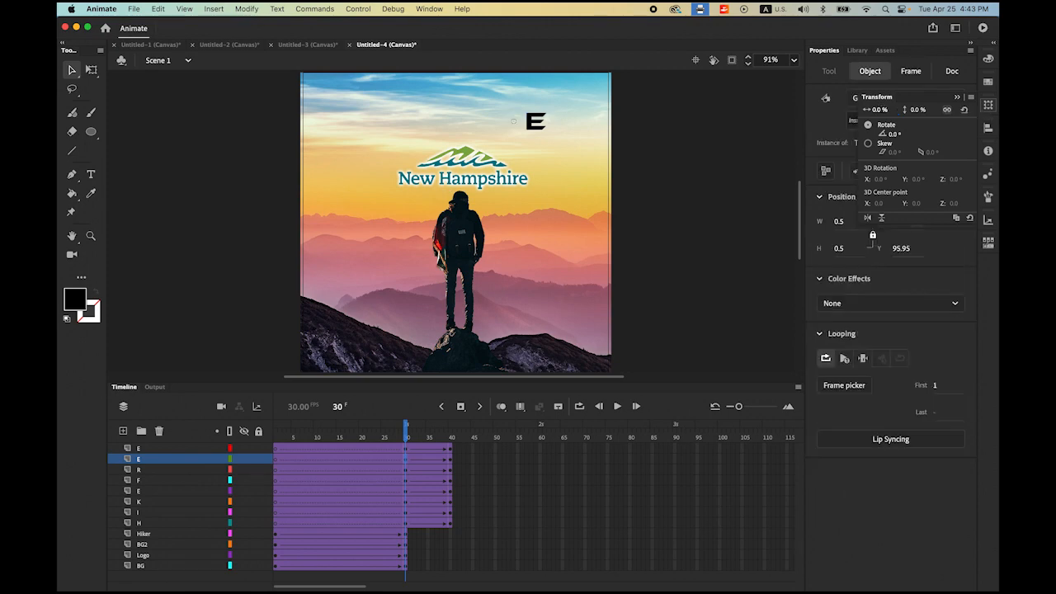
left_click(880, 111)
type("300")
key("Return")
Step: Rotate the enlarged second-to-last E by 90° and give it an Alpha color effect of 0%
left_click(891, 134)
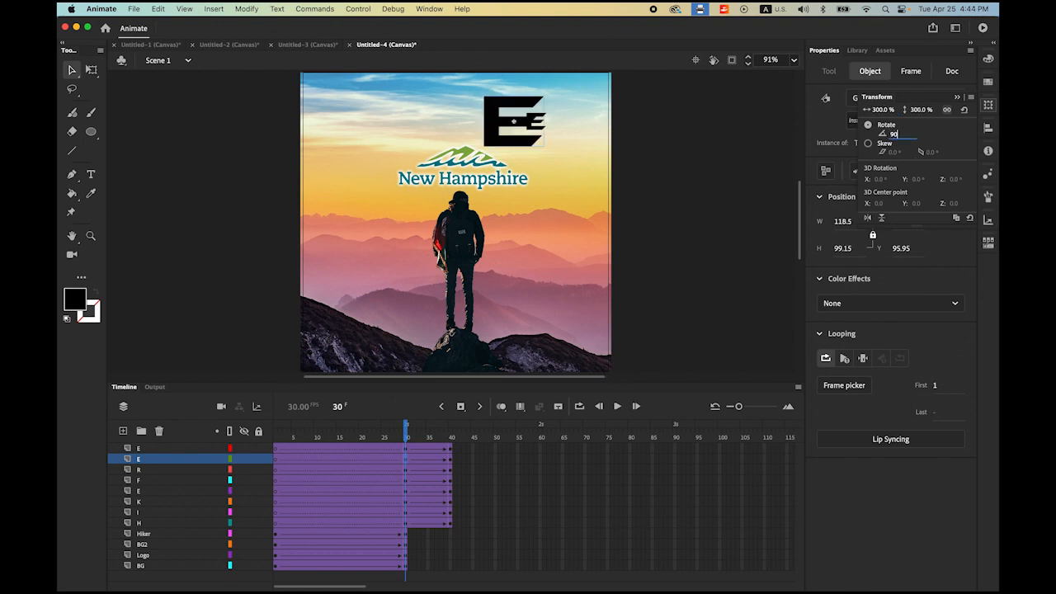
key("Return")
left_click(949, 307)
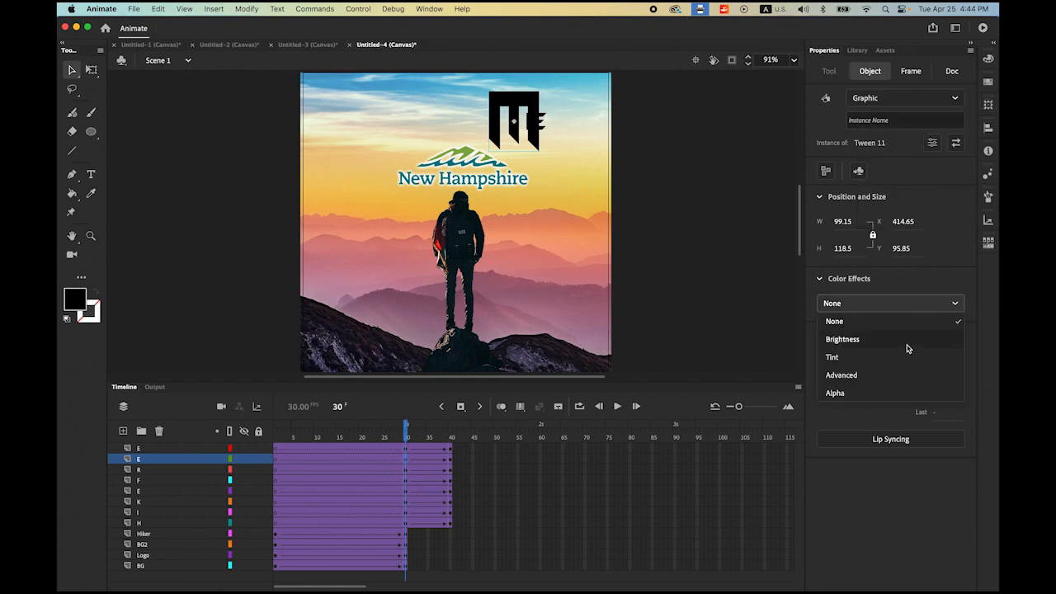
left_click(835, 392)
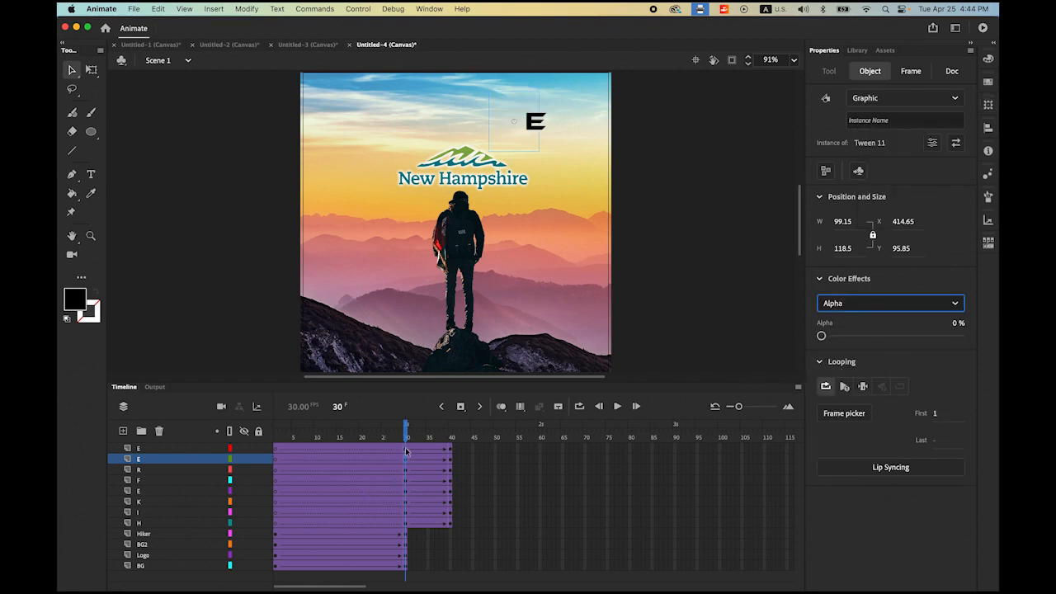
Step: Scale the last E of FREE at its frame 30 keyframe to 300% in width and height
left_click(406, 449)
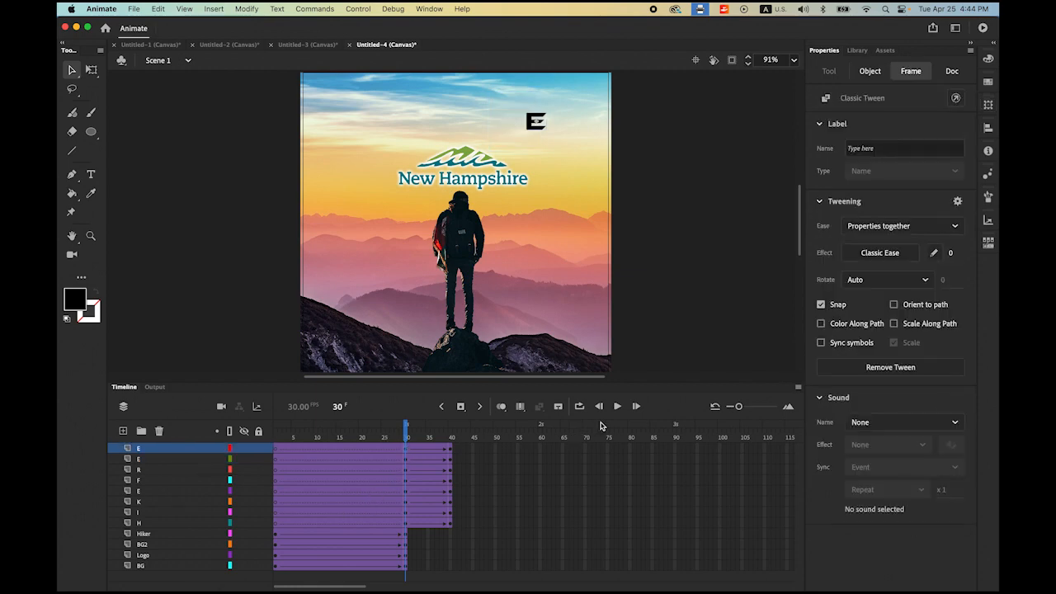
left_click(987, 107)
type("3")
key("Return")
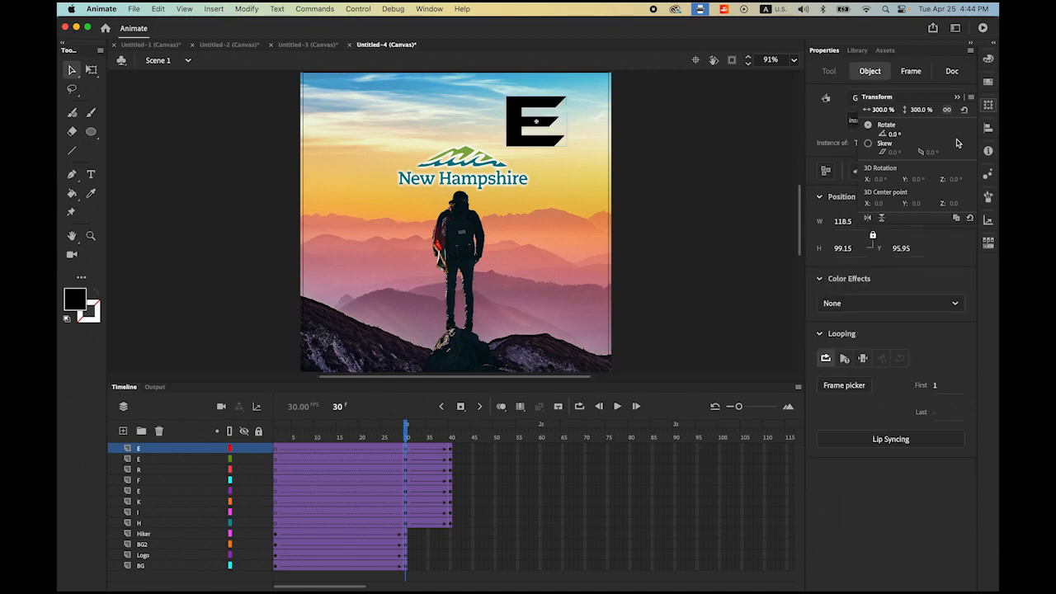
Step: Rotate the last E by 90° and apply an Alpha color effect of 0%
left_click(893, 134)
type("90")
key("Return")
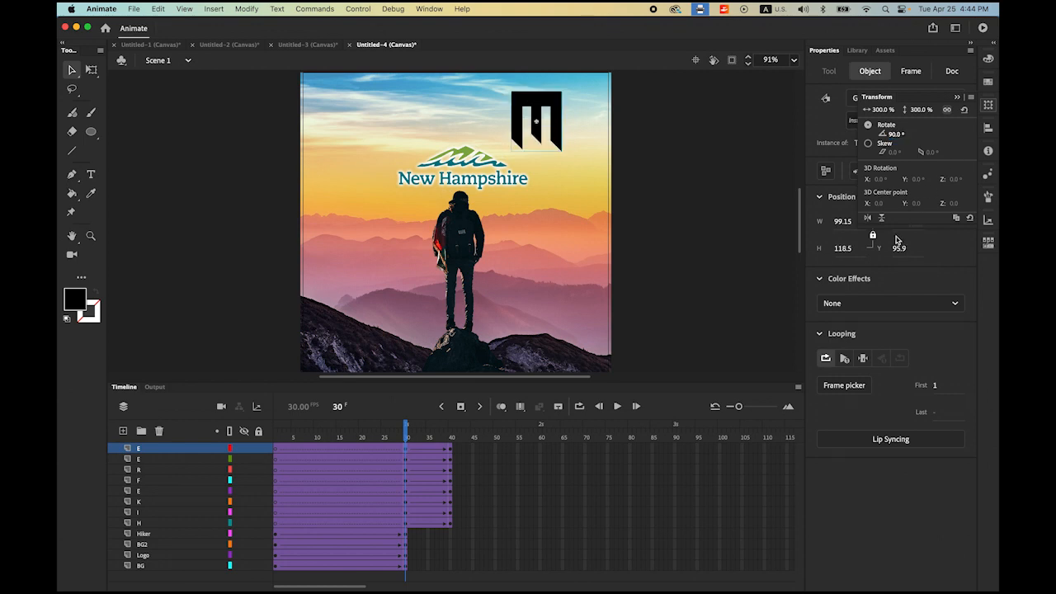
left_click(895, 305)
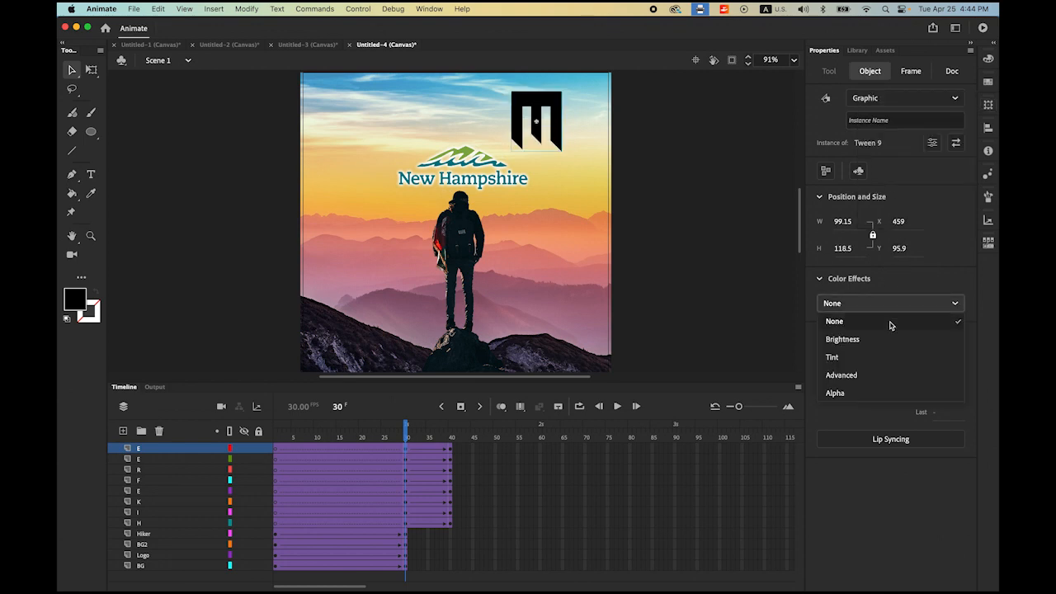
left_click(889, 391)
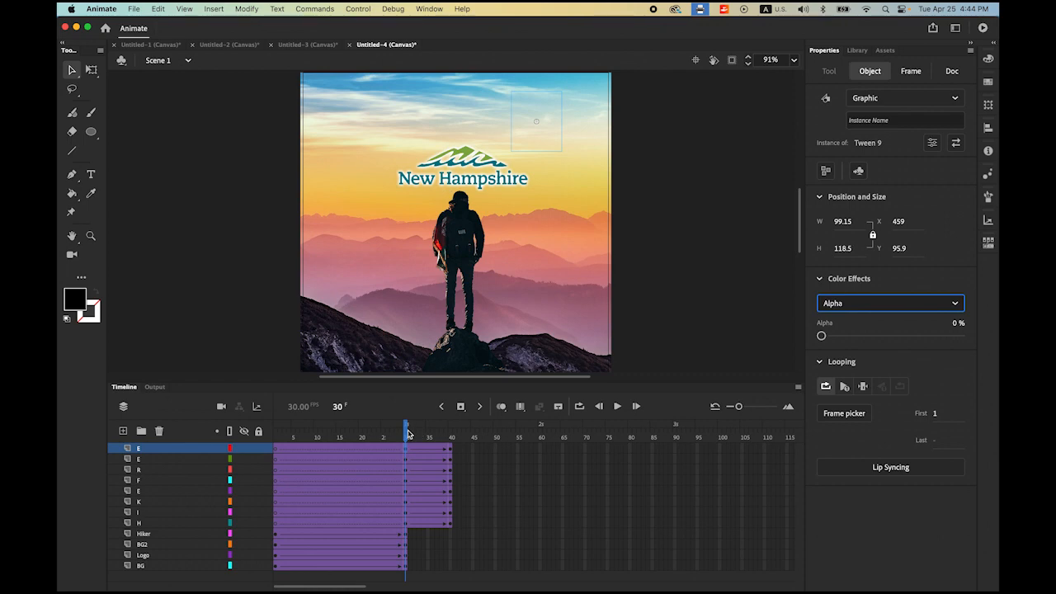
Step: Play the animation to review how the letters appear up to frame 40
left_click(408, 432)
left_click(616, 406)
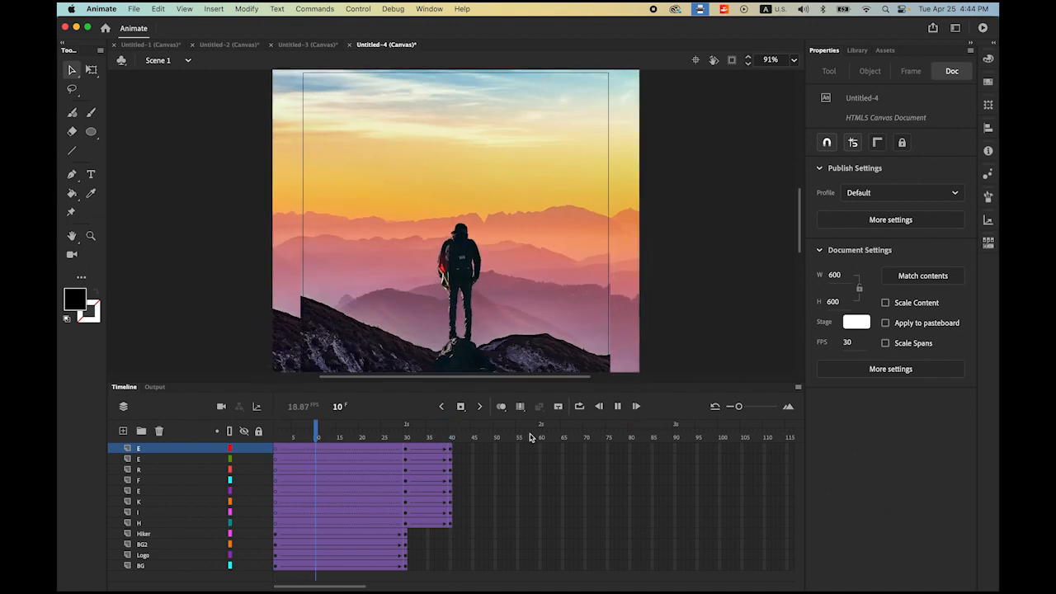
left_click(453, 432)
Step: Set the classic ease to 100 for the frame 30 tweens of all eight letter layers
left_click_drag(452, 435, 407, 434)
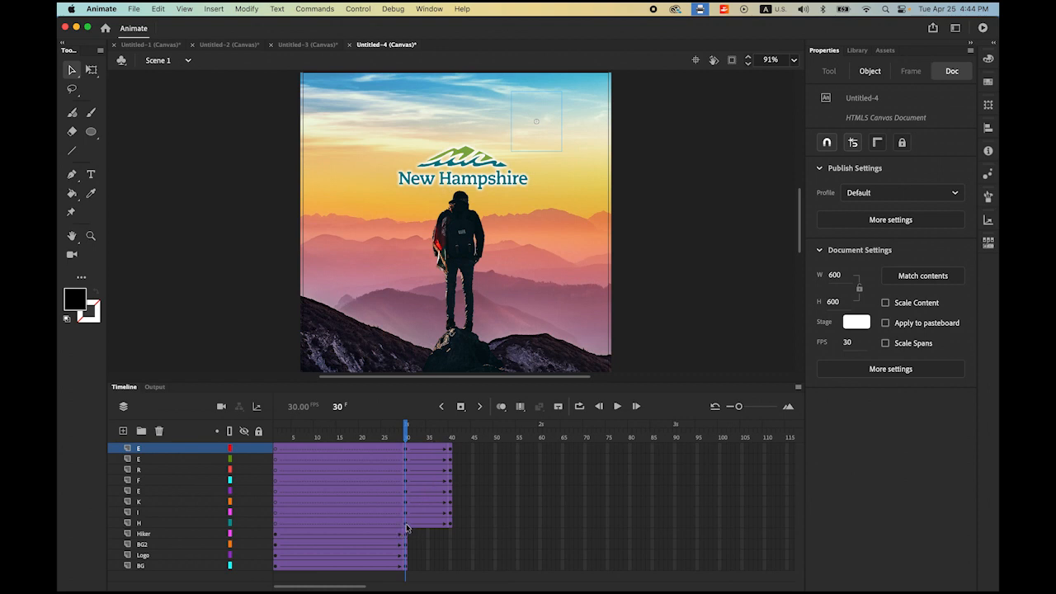
left_click(432, 525)
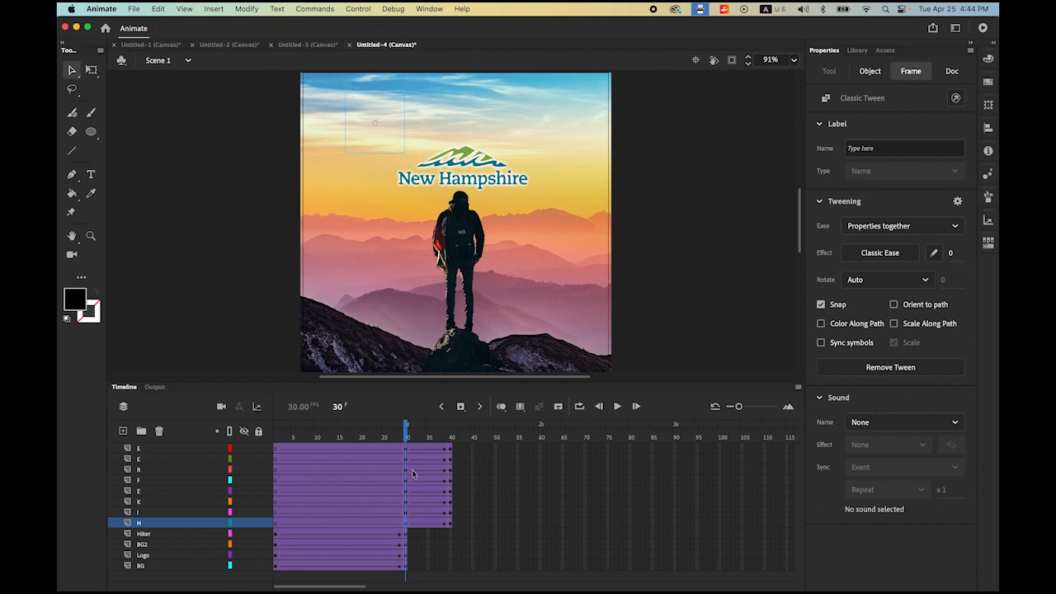
left_click(407, 449, "shift")
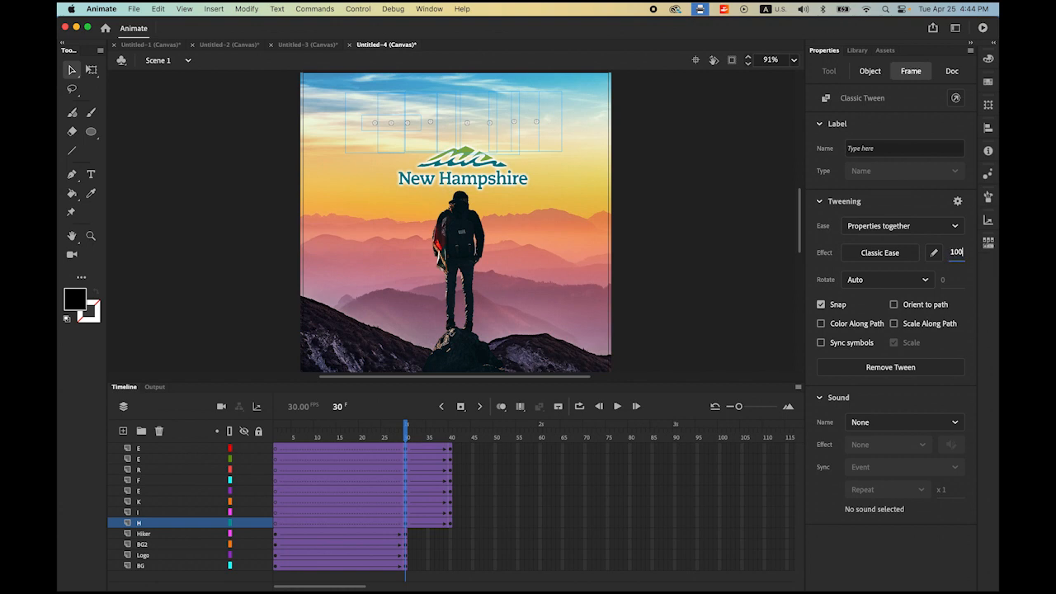
key("Return")
Step: Play the animation and scrub between frames 30 and 40 to check the eased letter tweens
left_click(617, 406)
mouse_move(452, 435)
left_mouse_down()
mouse_move(413, 437)
mouse_move(456, 444)
mouse_move(399, 445)
mouse_move(466, 446)
mouse_move(383, 446)
mouse_move(459, 451)
left_mouse_up()
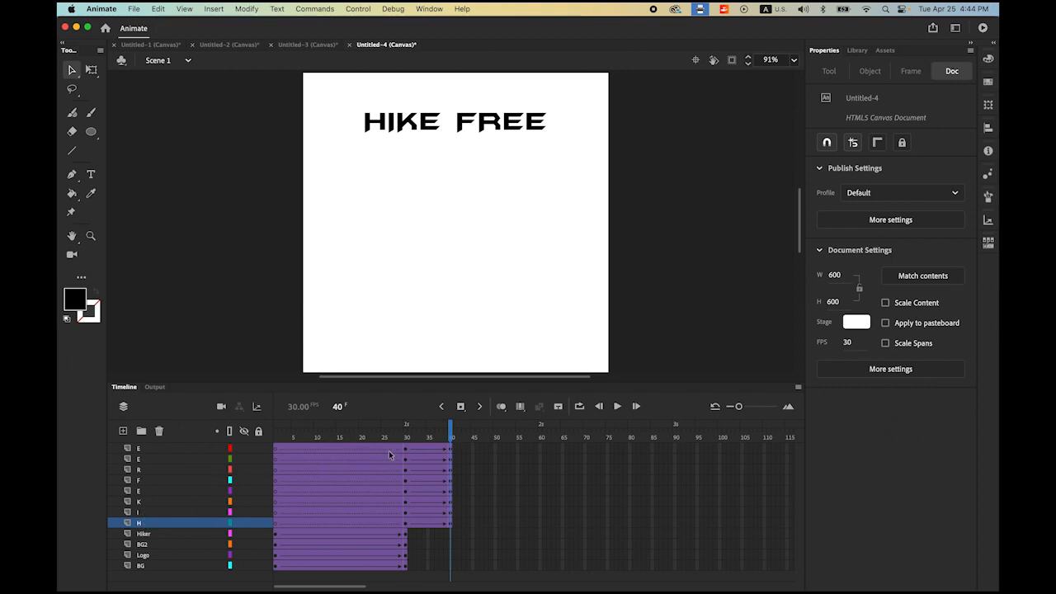
left_click_drag(449, 435, 405, 434)
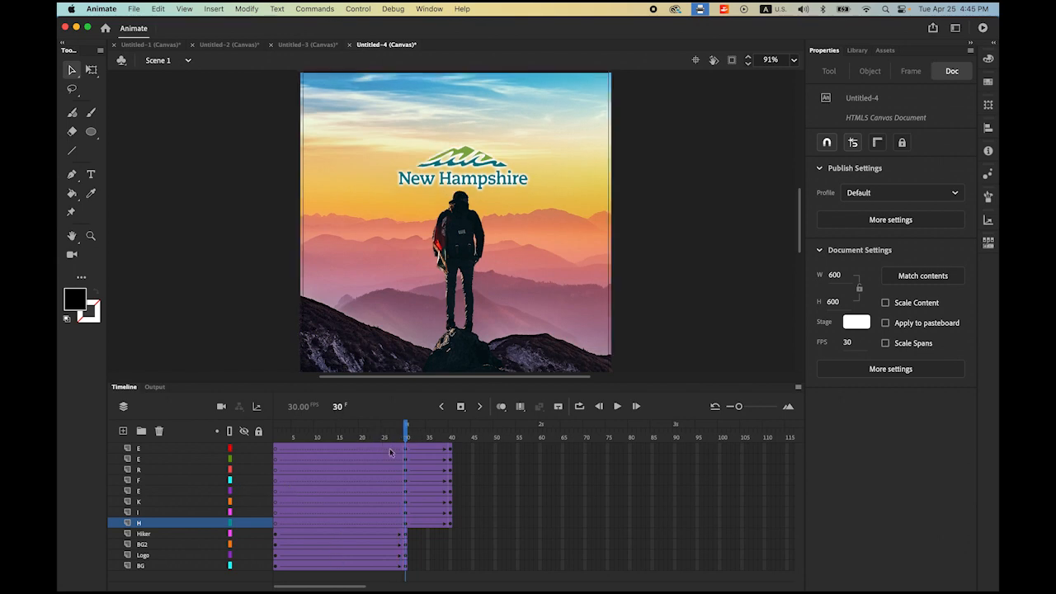
Step: Delay the I, K and E layers of HIKE by 5, 10 and 15 frames, ending at frames 45, 50 and 55
left_click(149, 513)
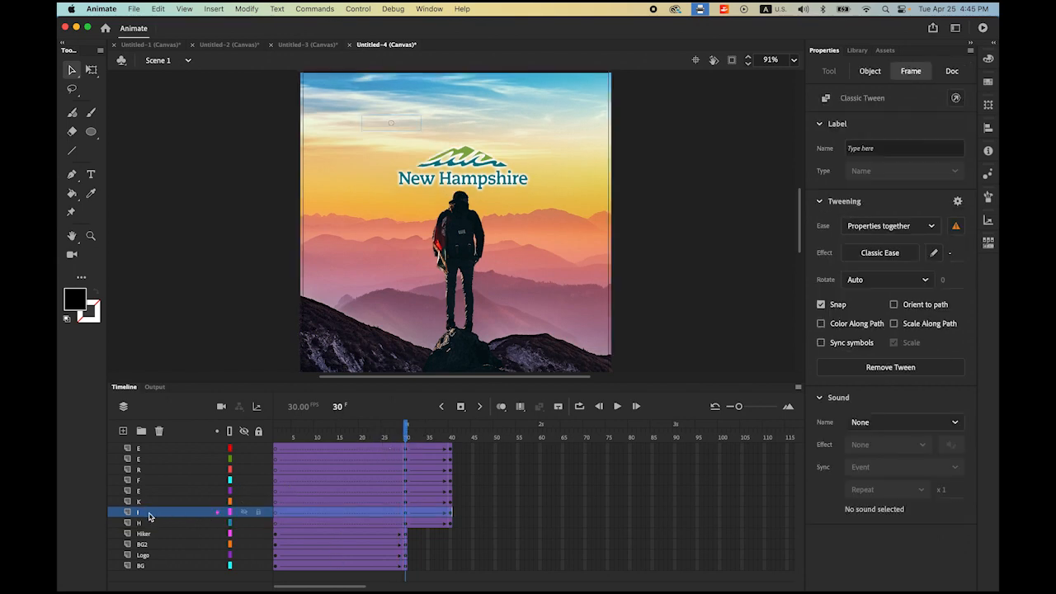
left_click_drag(345, 515, 365, 509)
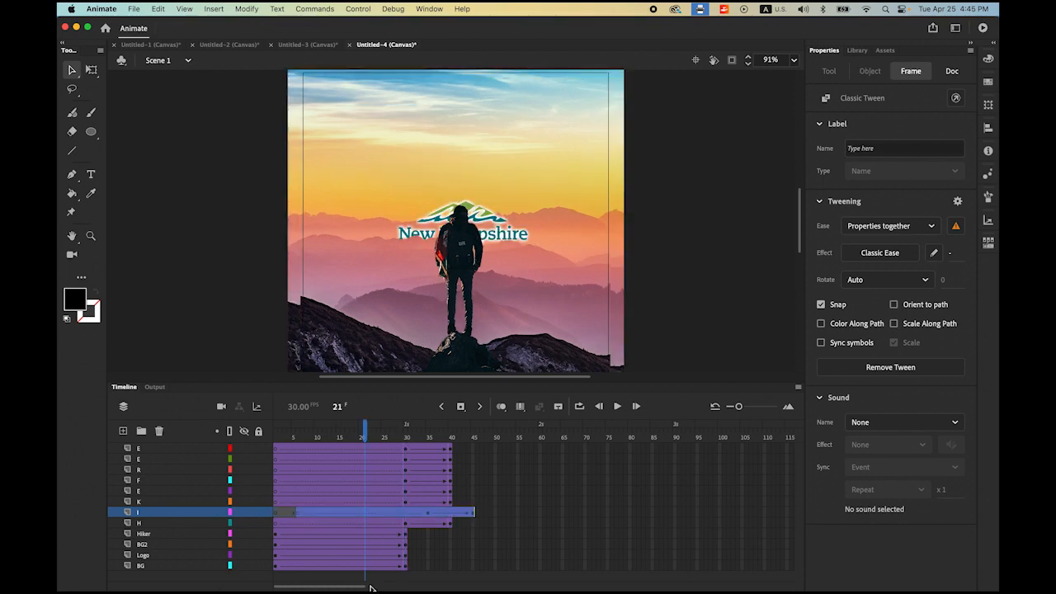
left_click(151, 503)
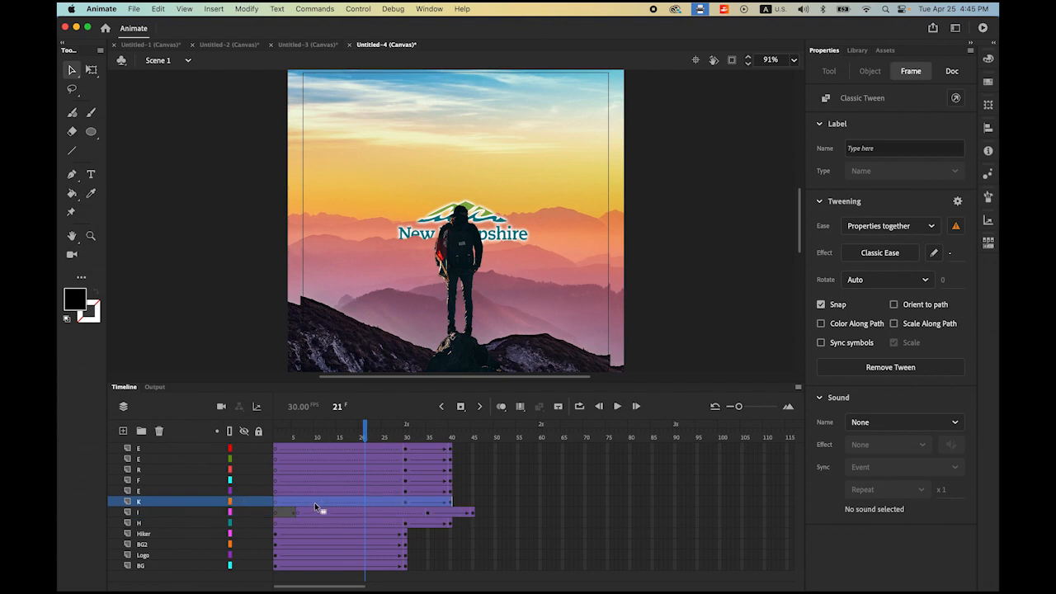
left_click_drag(309, 503, 349, 499)
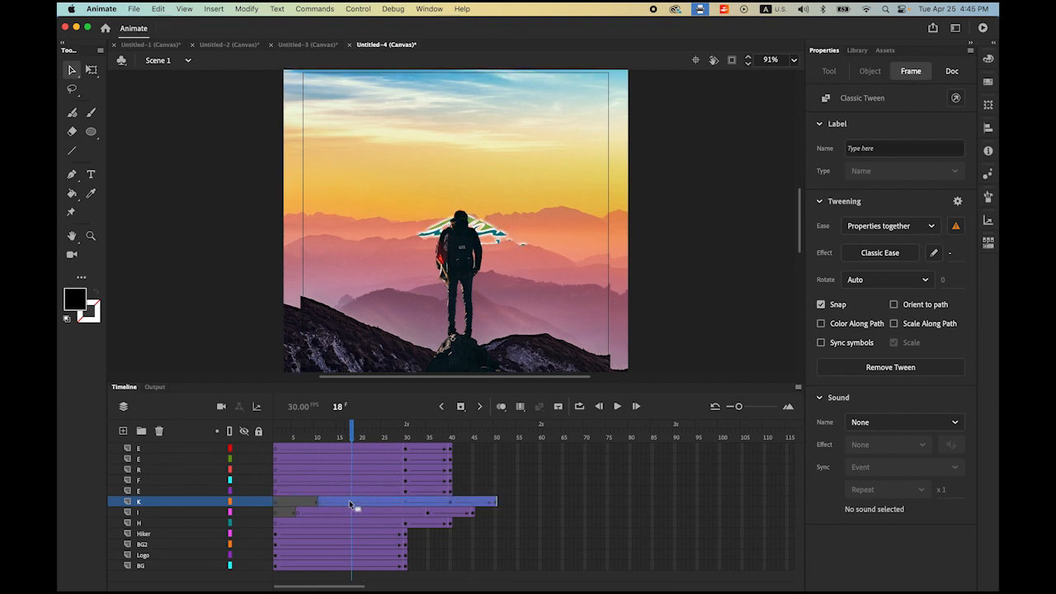
left_click(173, 490)
left_click(323, 492)
left_click_drag(322, 492, 390, 484)
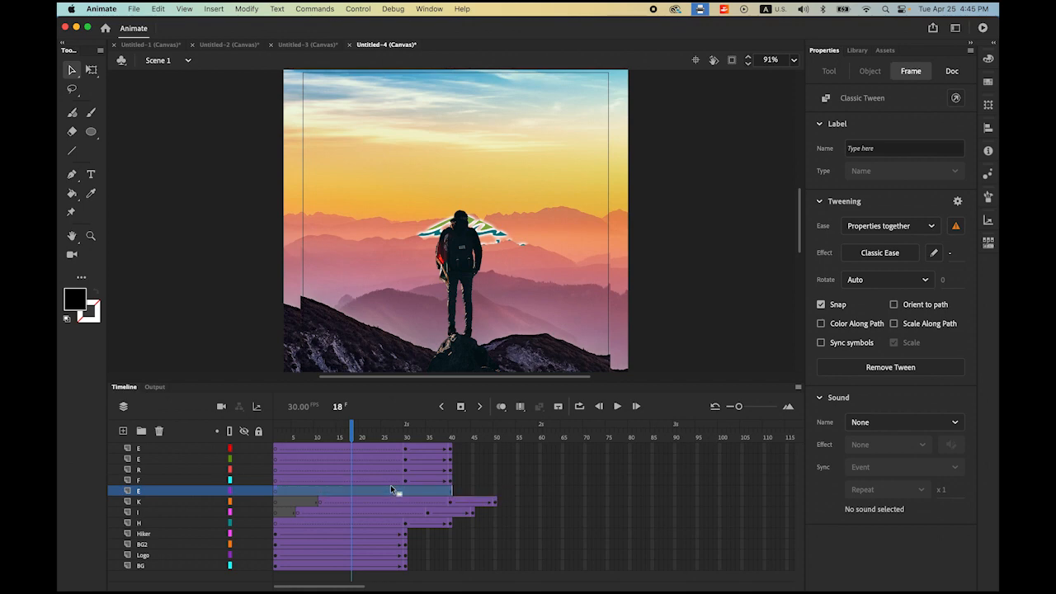
Step: Delay the F, R, E and E layers of FREE by 20, 25, 30 and 35 frames, ending at frames 60, 65, 70 and 75
left_click(151, 482)
left_click_drag(308, 478, 394, 479)
left_click(199, 473)
left_click_drag(297, 474, 405, 470)
left_click(170, 460)
left_click_drag(297, 464, 426, 461)
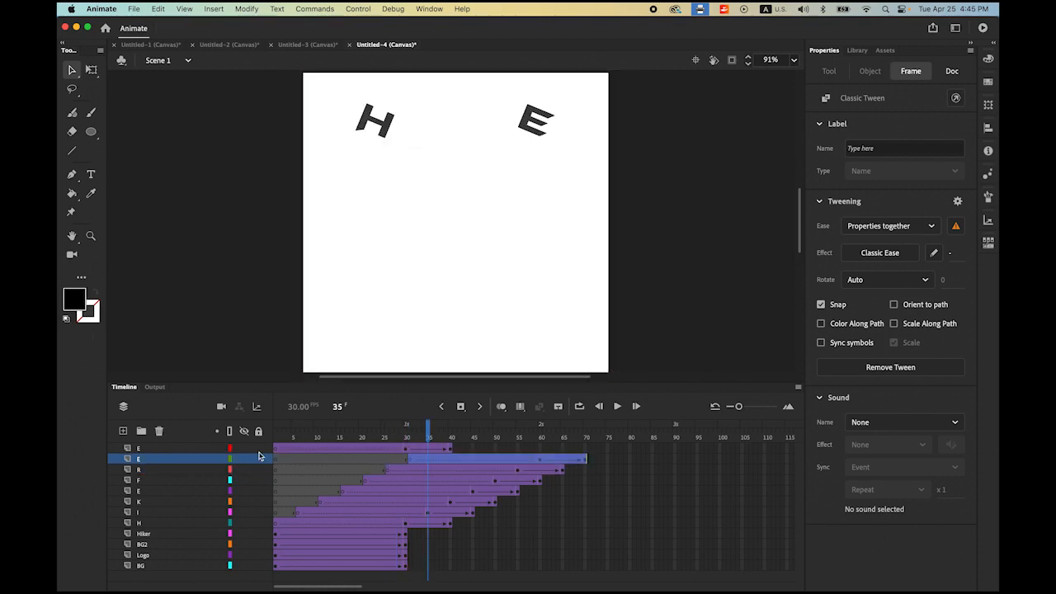
left_click(174, 448)
left_click_drag(307, 447, 192, 449)
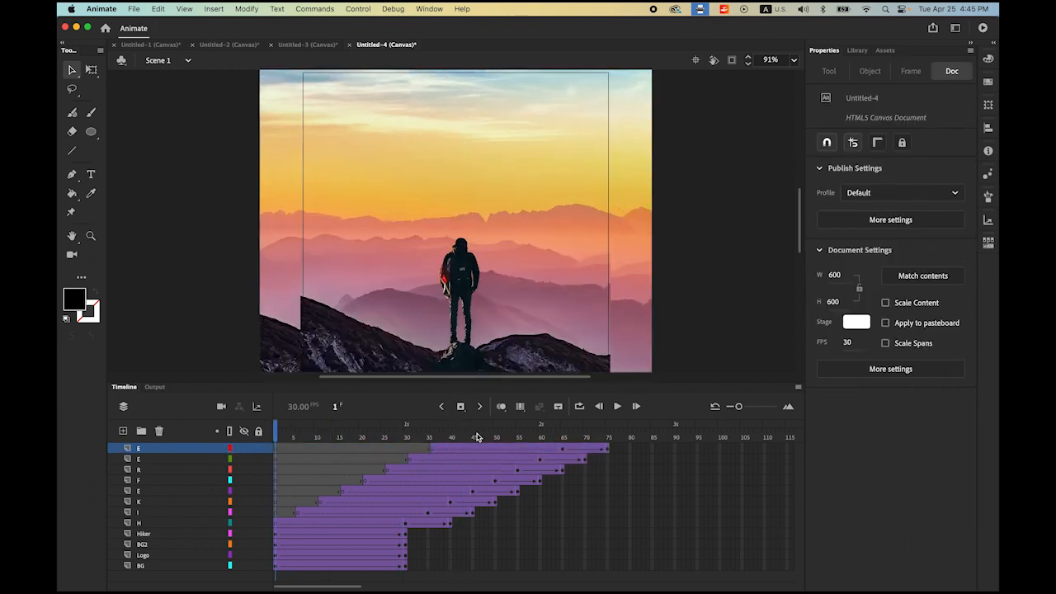
Step: Play the animation to its end and insert keyframes at frame 75 on all layers from the second E down to BG
left_click(617, 405)
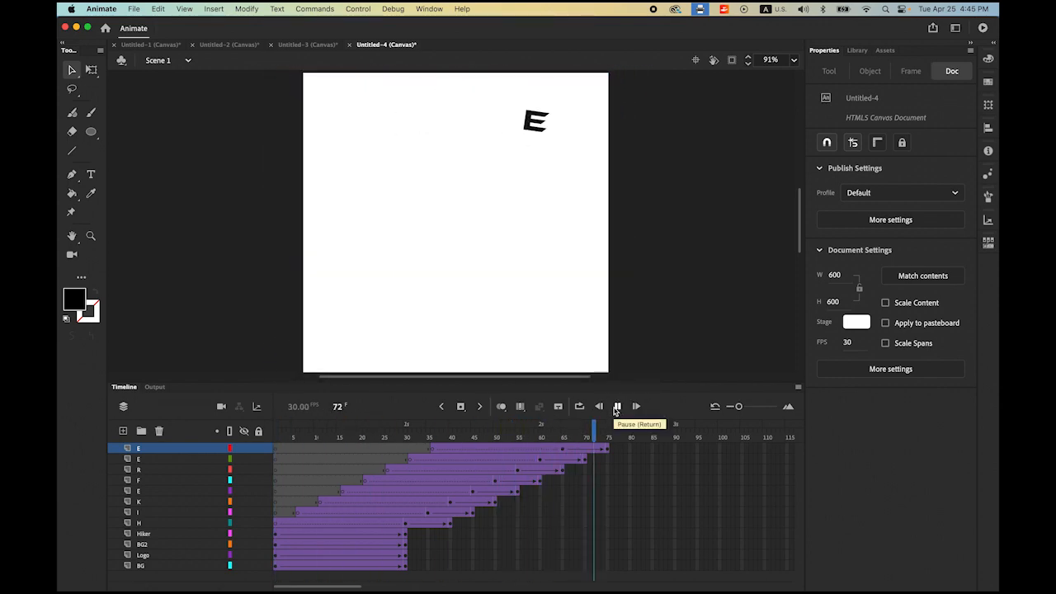
left_click_drag(610, 436, 609, 462)
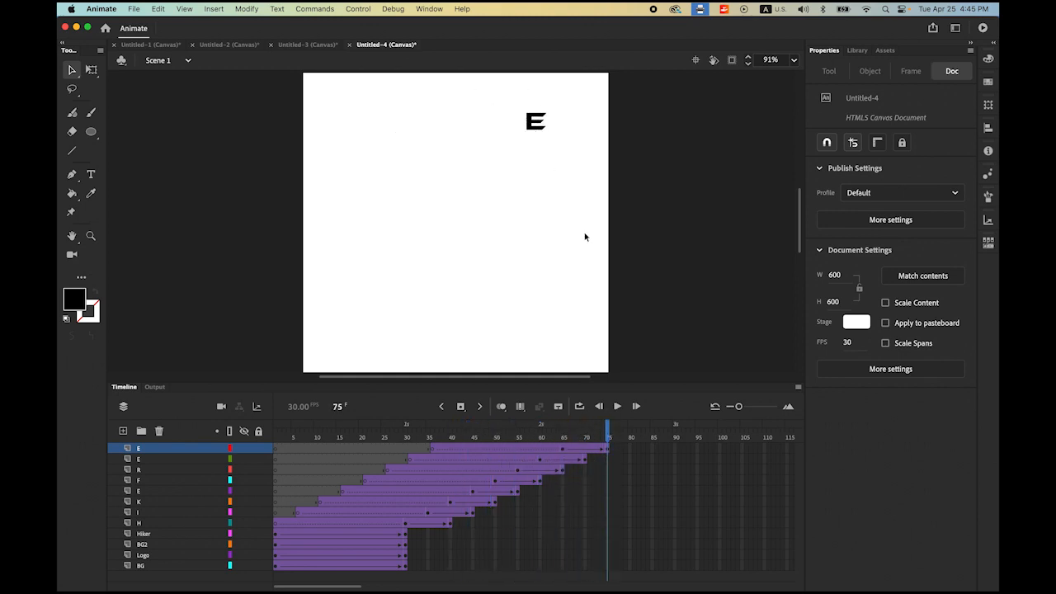
left_click_drag(607, 437, 611, 488)
left_click(608, 461)
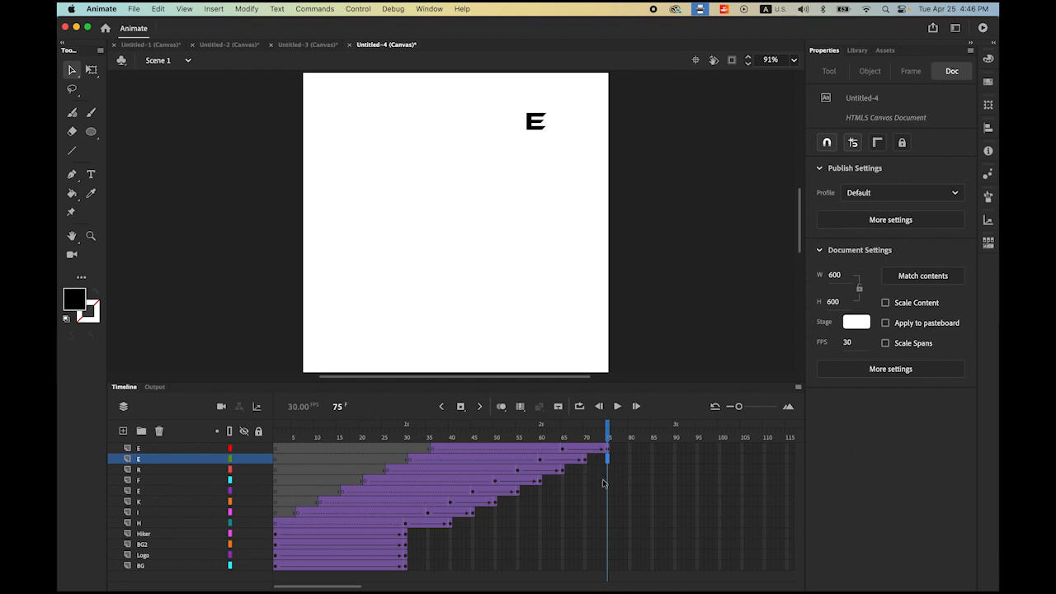
left_click(607, 567, "shift")
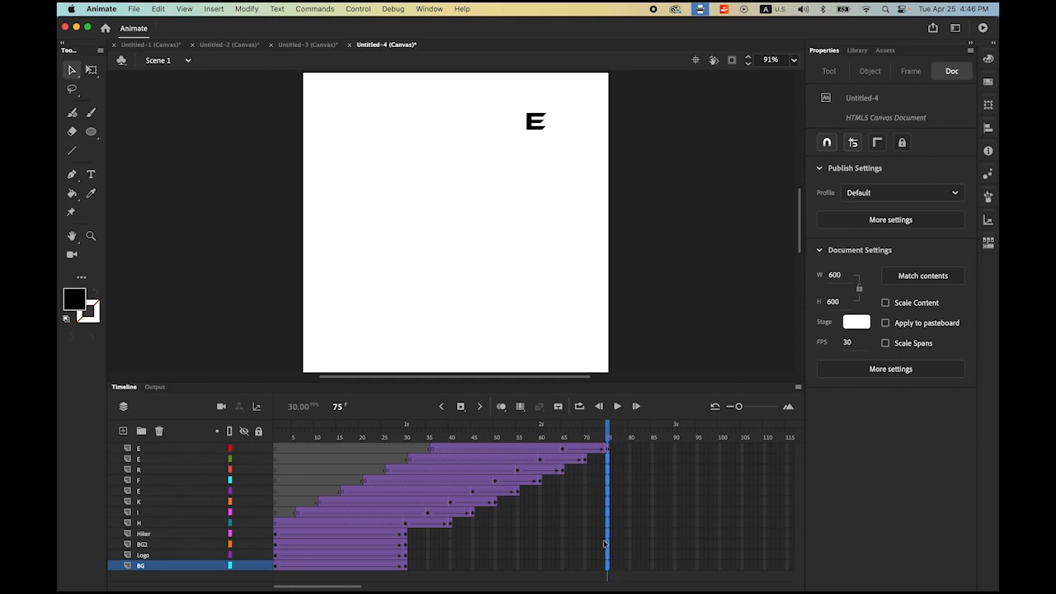
left_click(460, 409)
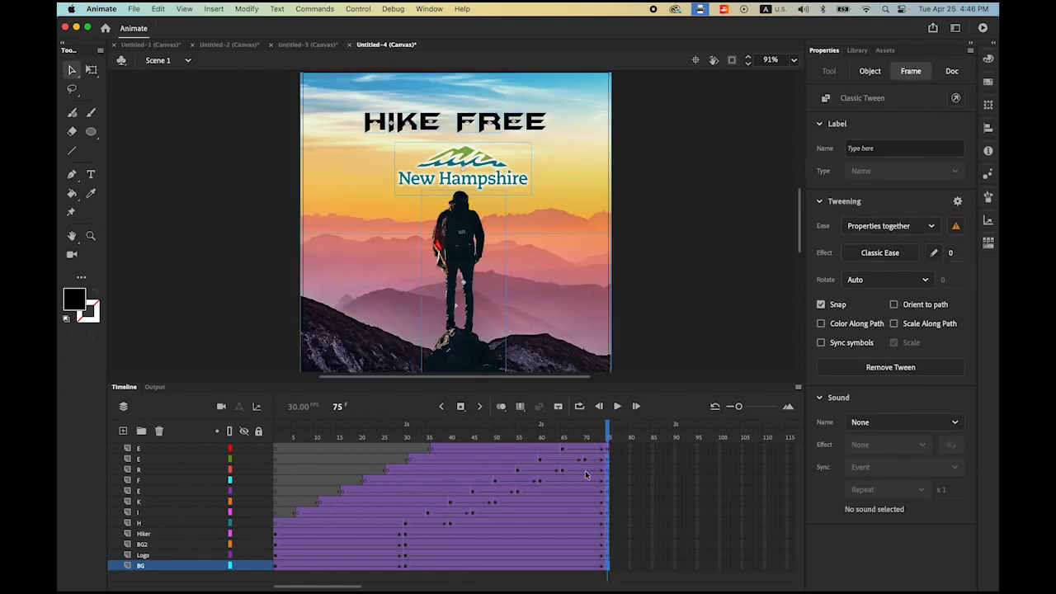
Step: Play the animation from the start and scrub back to frame 1 to check that all elements hold until frame 75
left_click_drag(608, 433, 230, 438)
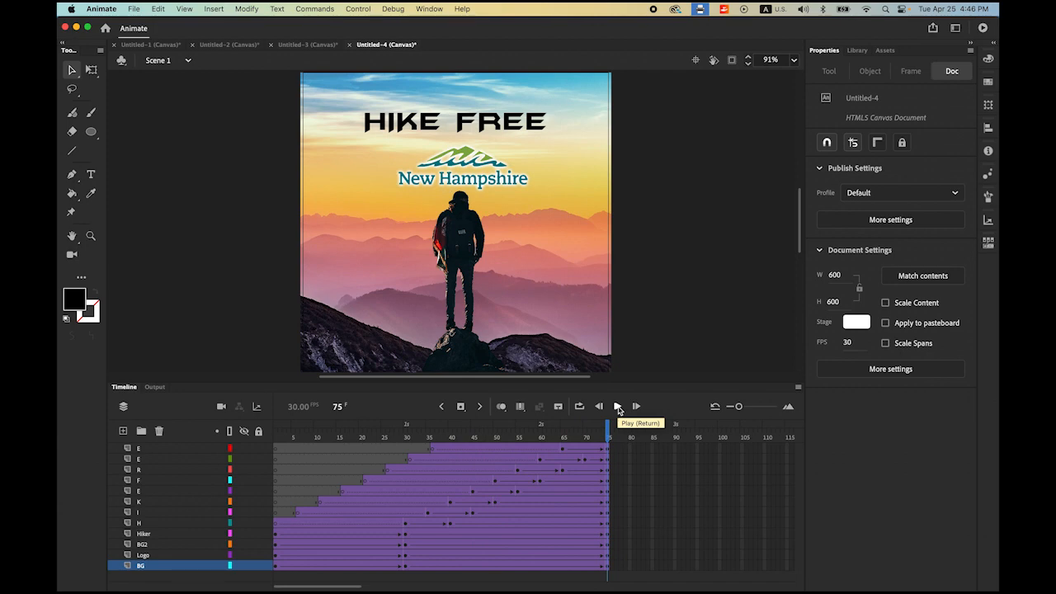
left_click(617, 407)
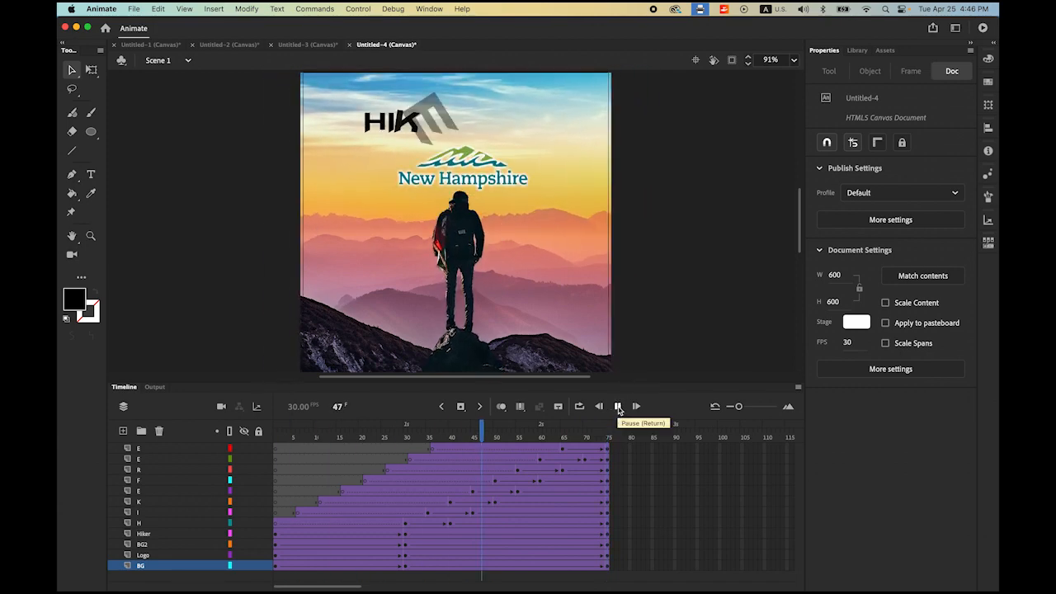
left_click(618, 406)
left_click_drag(575, 436, 185, 467)
key("Return")
Step: Test the movie in the browser to review the looping banner
left_click(359, 9)
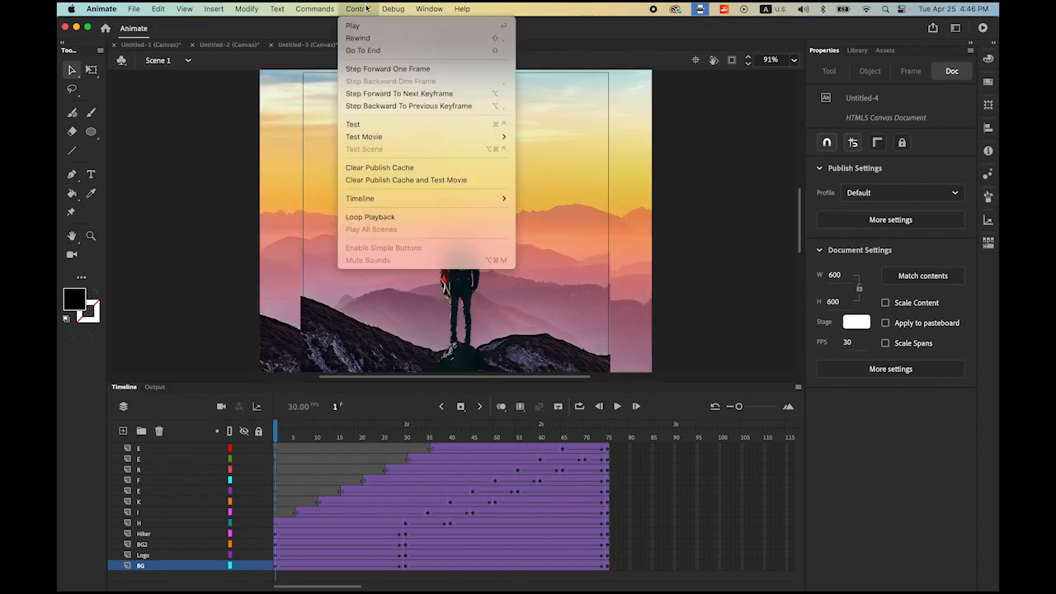
mouse_move(399, 142)
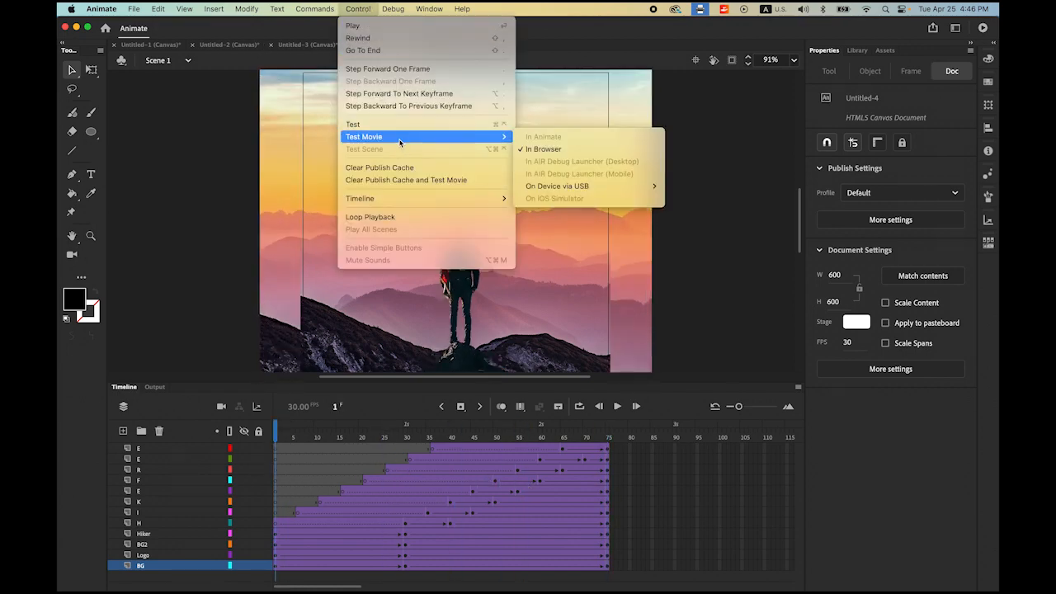
left_click(561, 151)
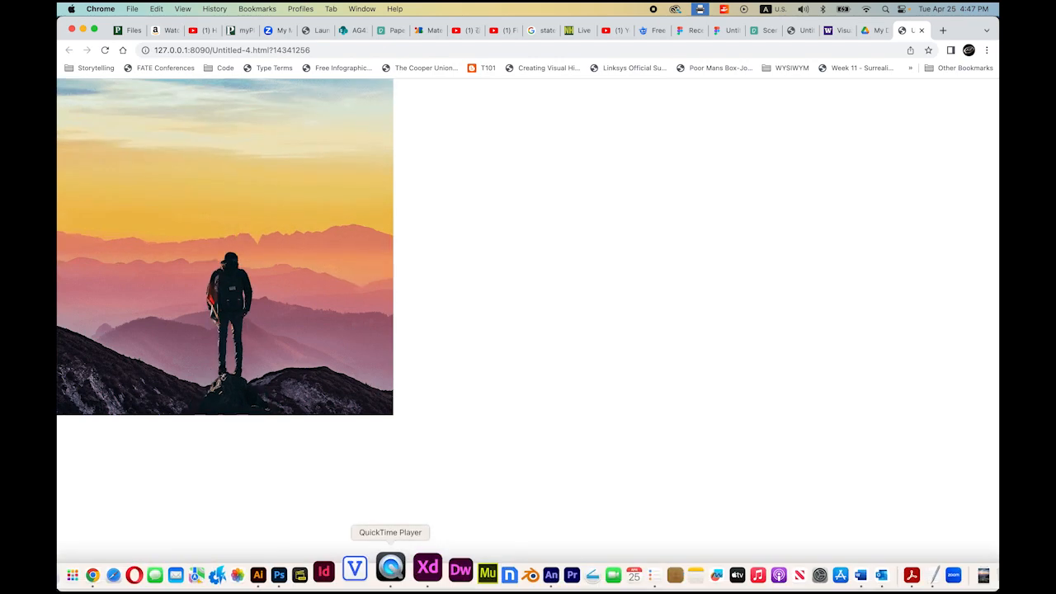
Step: Return to the Animate timeline and insert keyframes at frame 180 on all twelve layers to hold the final composition
left_click(517, 568)
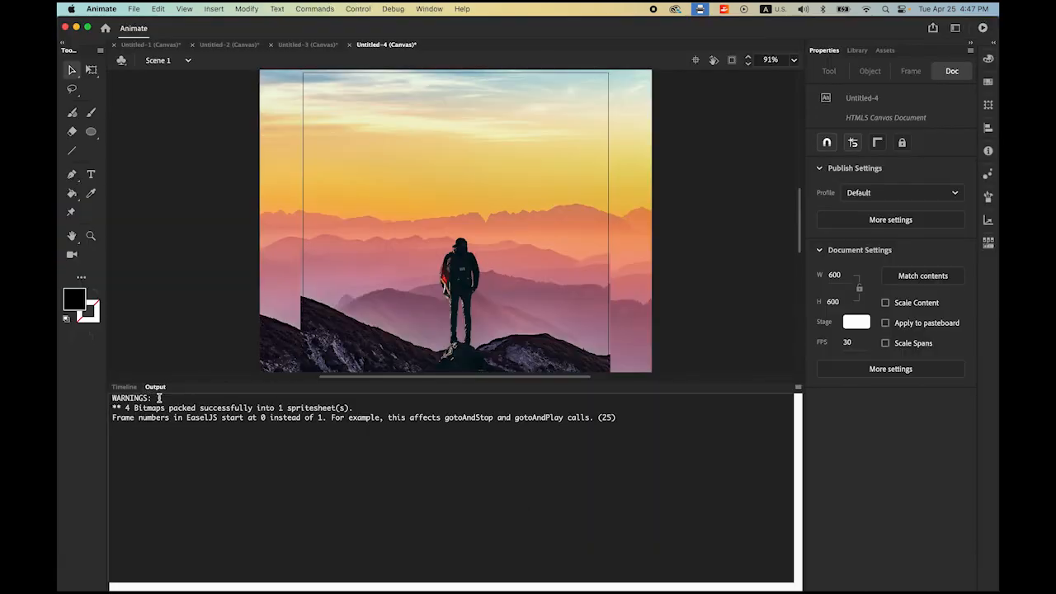
left_click(124, 387)
key("Return")
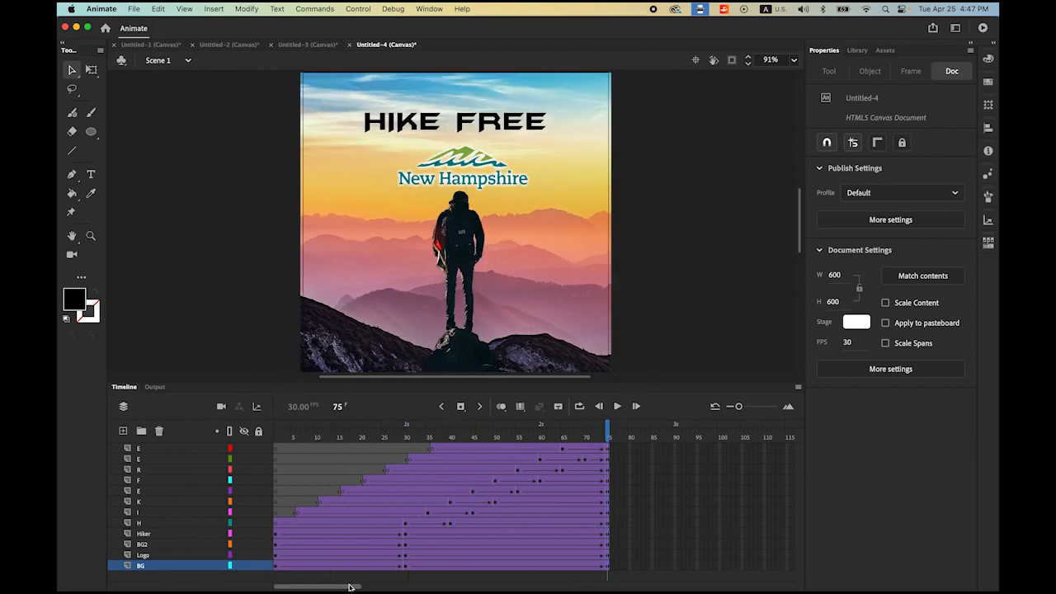
left_click_drag(349, 587, 408, 588)
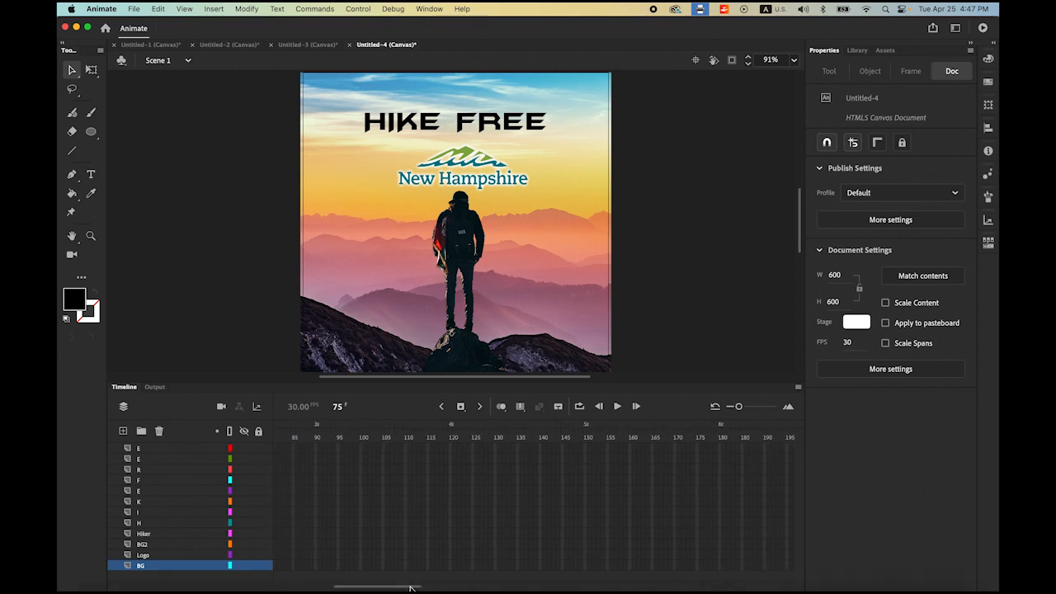
left_click(719, 449)
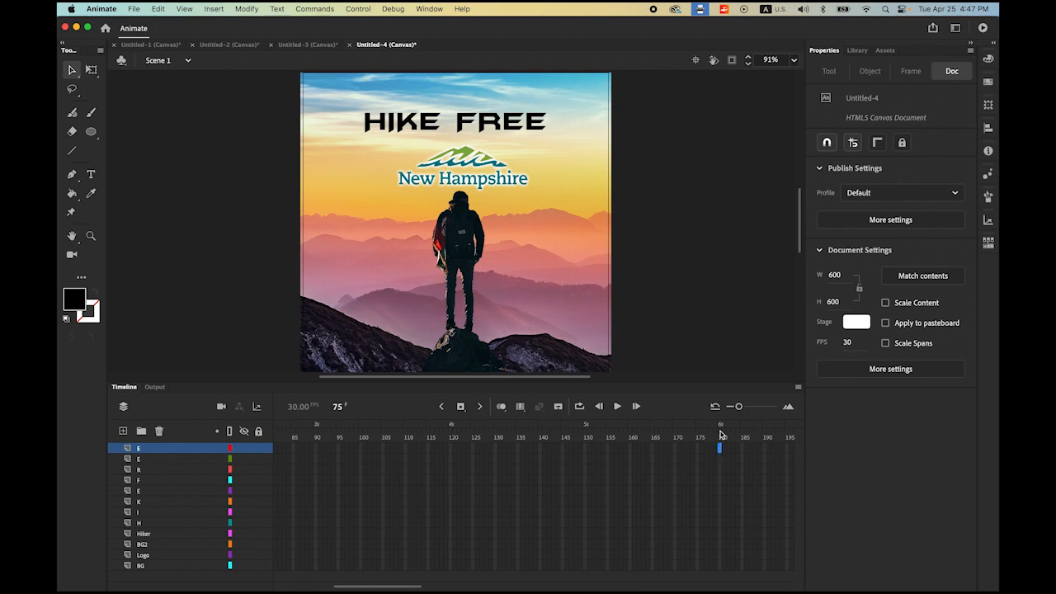
left_click(720, 566, "shift")
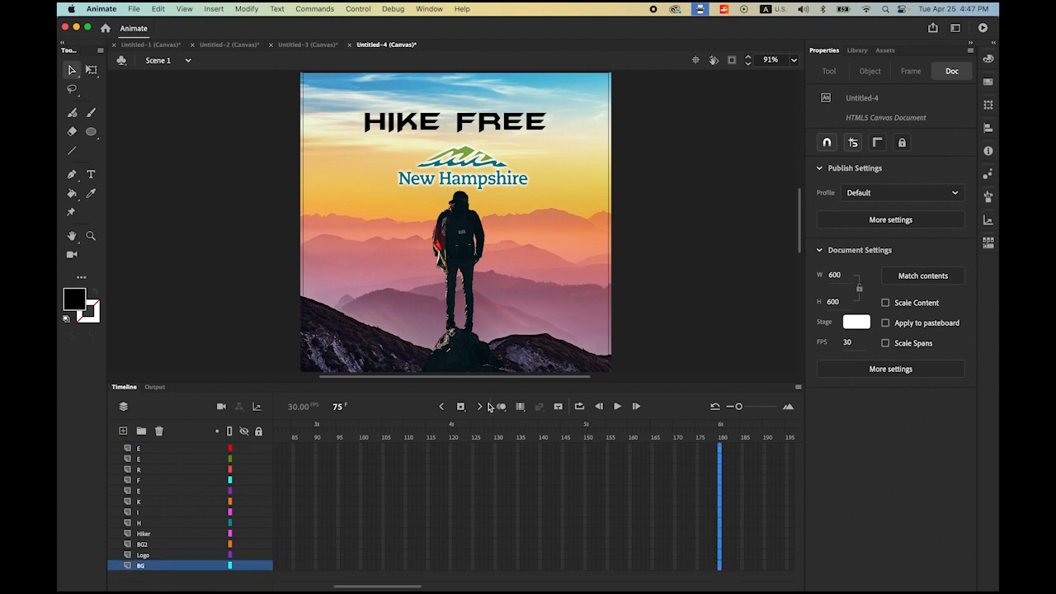
left_click(460, 406)
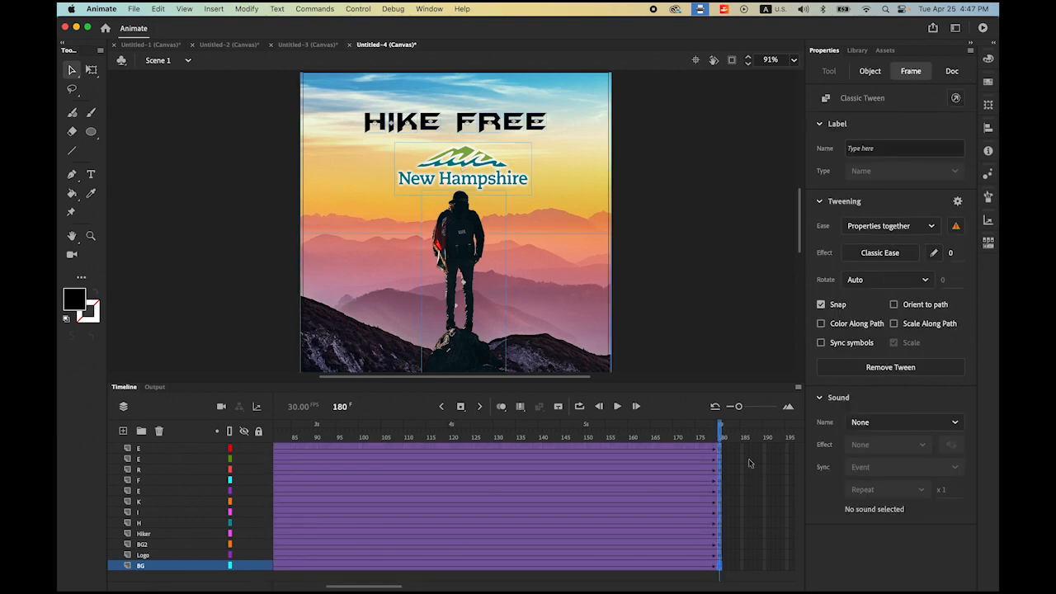
Step: Rewind to frame 1 and test the extended movie in the browser
left_click_drag(718, 435, 175, 412)
left_click(175, 413)
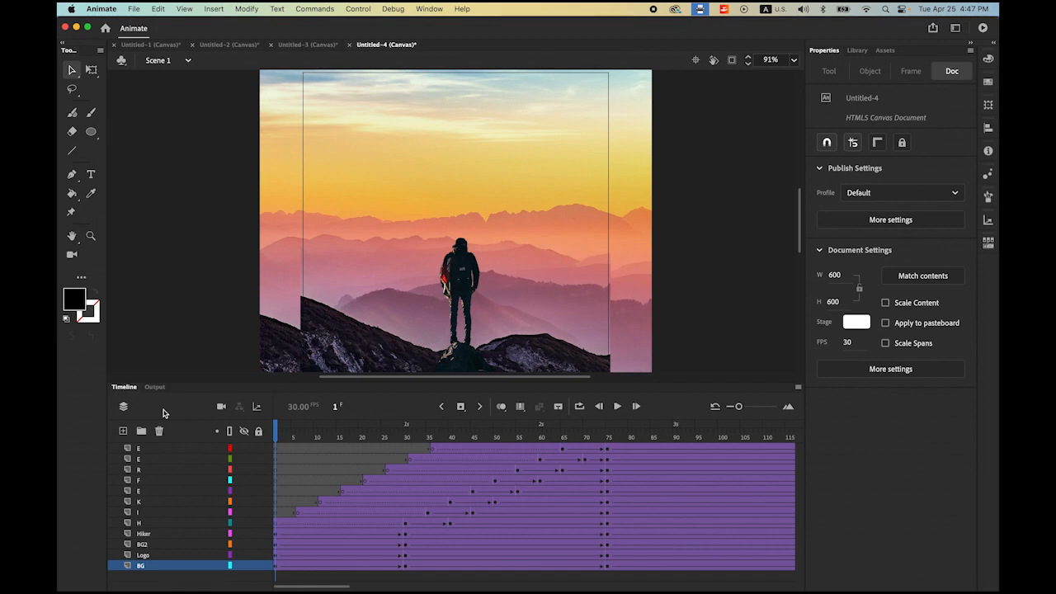
left_click(363, 10)
mouse_move(398, 137)
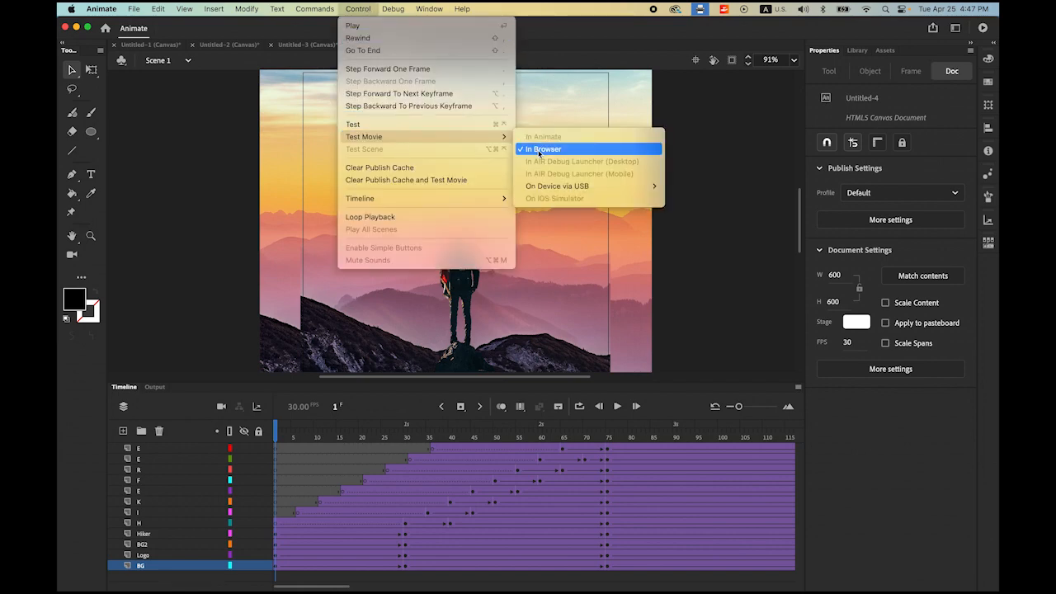
left_click(545, 147)
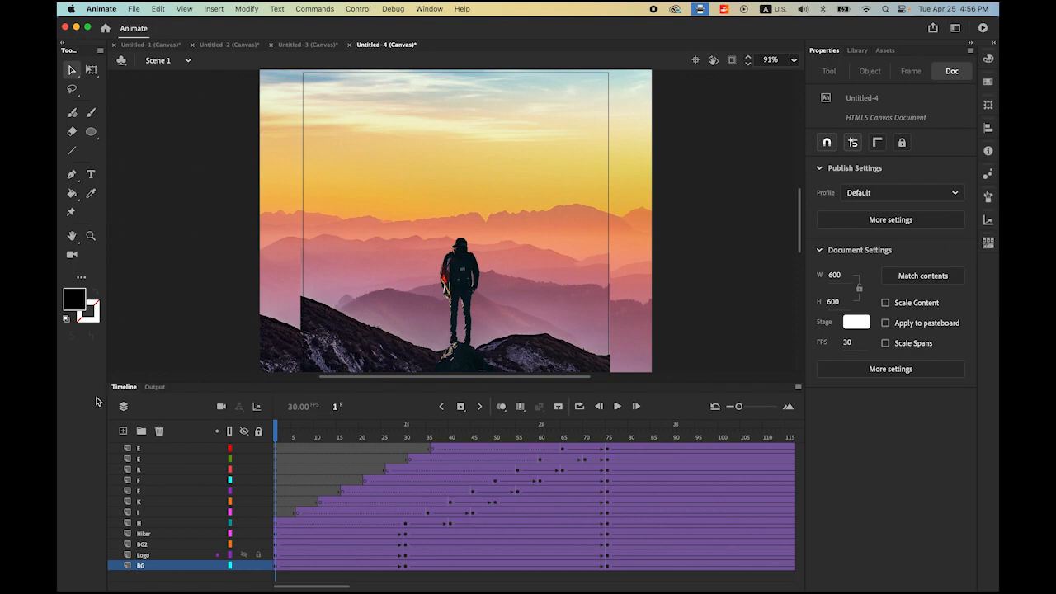
Step: Save the document as New_Hampshire in the Classic Tween folder in Animate Document (*.fla) format
left_click(134, 8)
left_click(166, 126)
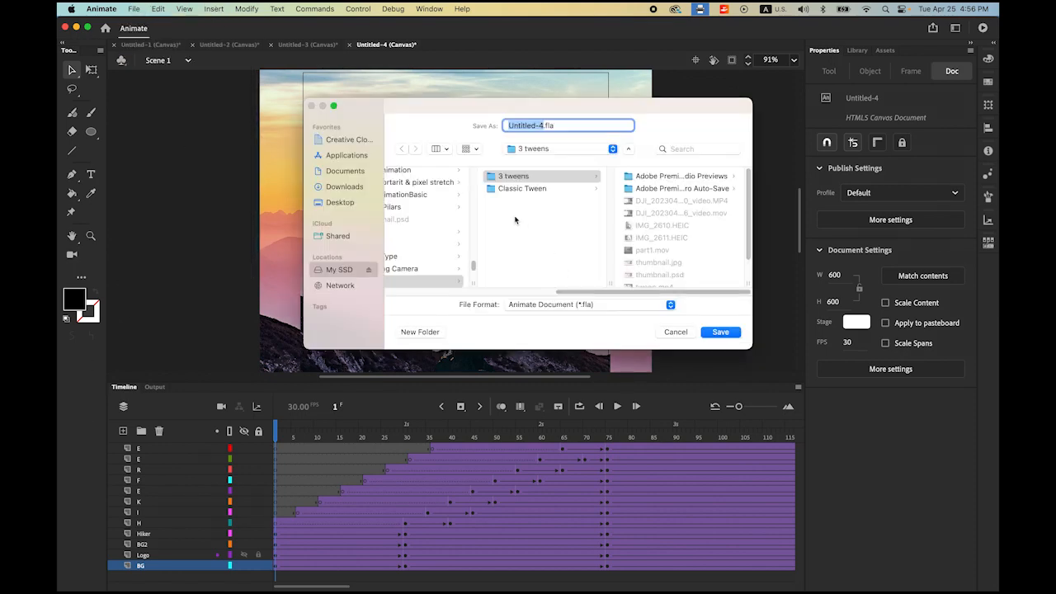
left_click(534, 190)
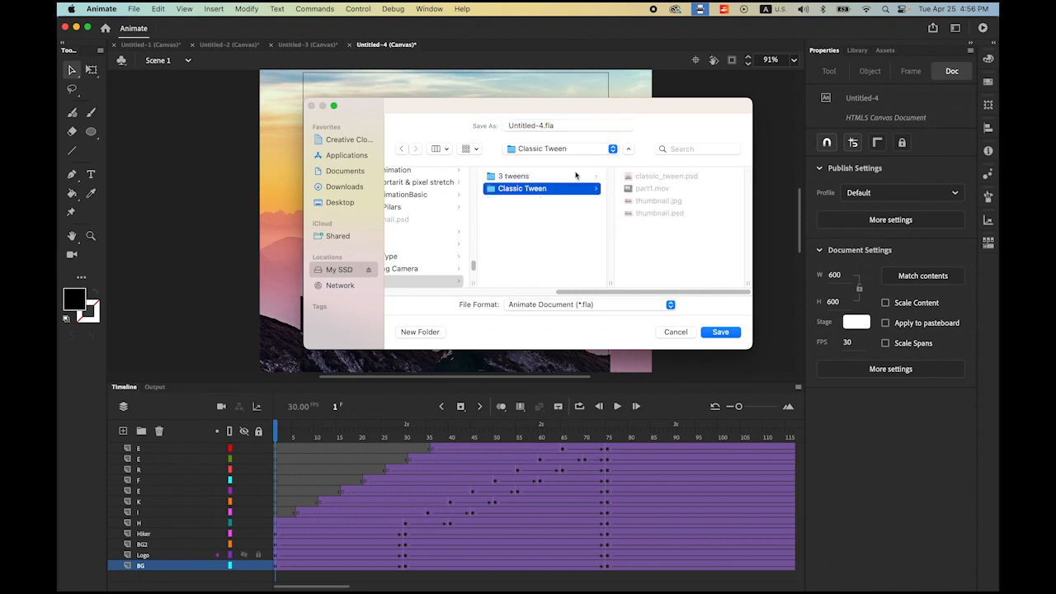
left_click(541, 125)
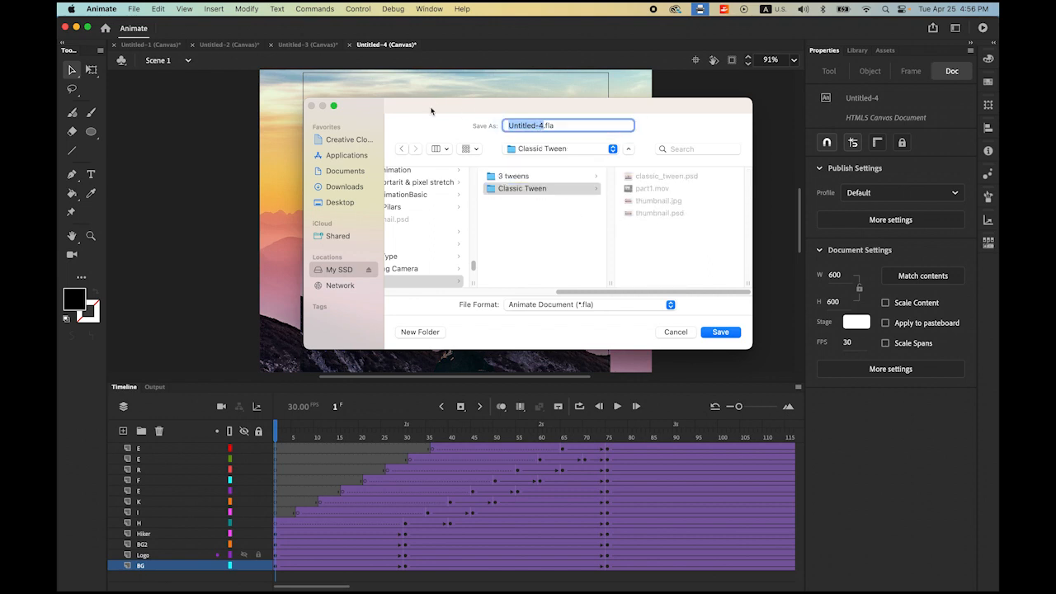
type("New_Hampshire")
left_click(722, 333)
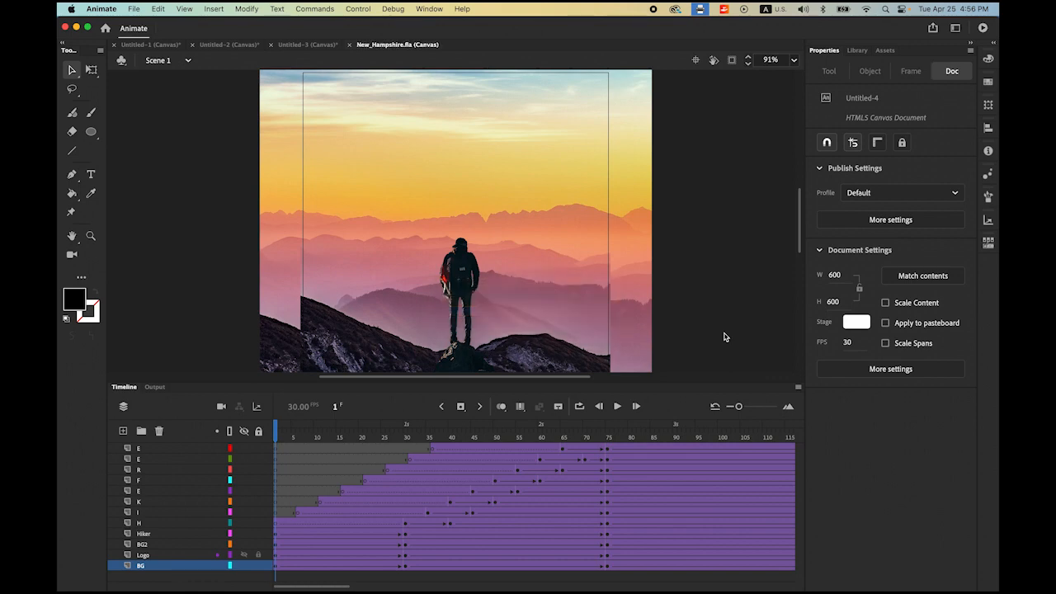
Step: Open Adobe Media Encoder and return to the Animate document
left_click(134, 8)
left_click(134, 8)
left_click(916, 569)
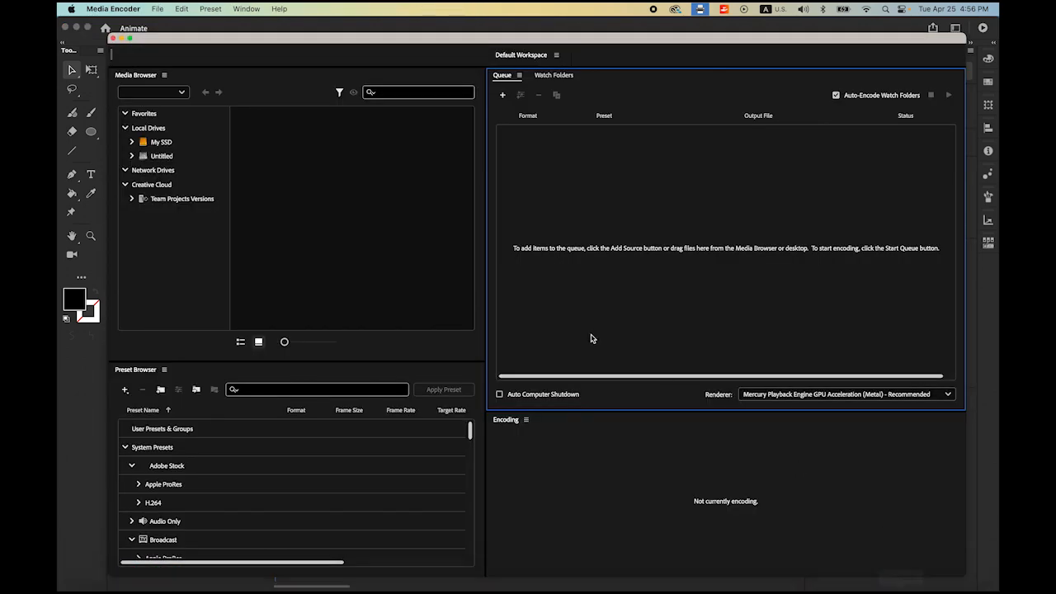
left_click(90, 403)
Step: Export the entire movie as a 600 x 600 H.264 video named New_Hampshire in the Classic Tween folder, starting the Media Encoder queue immediately
left_click(134, 8)
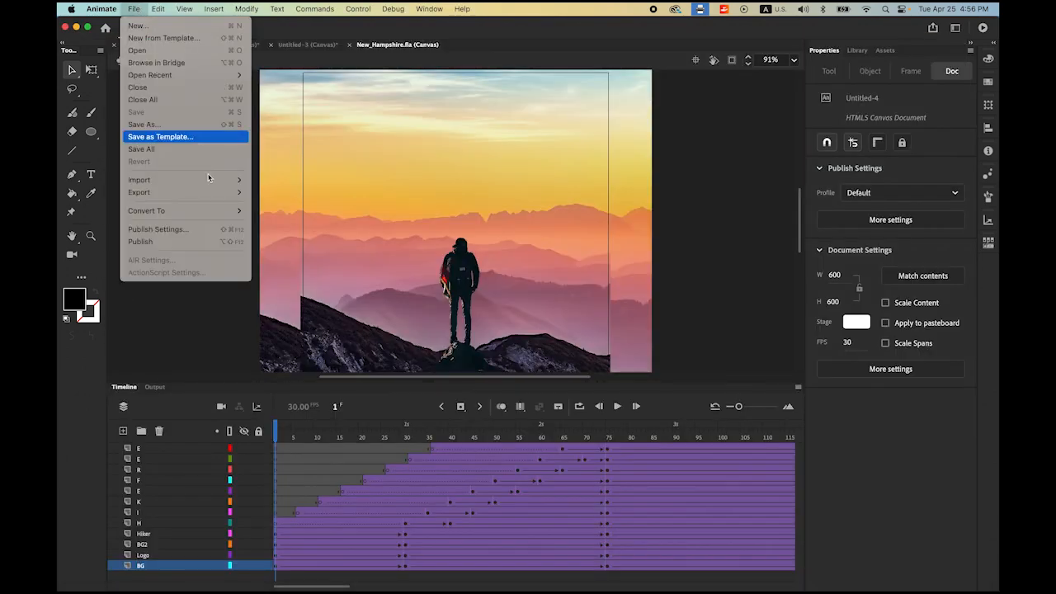
mouse_move(217, 200)
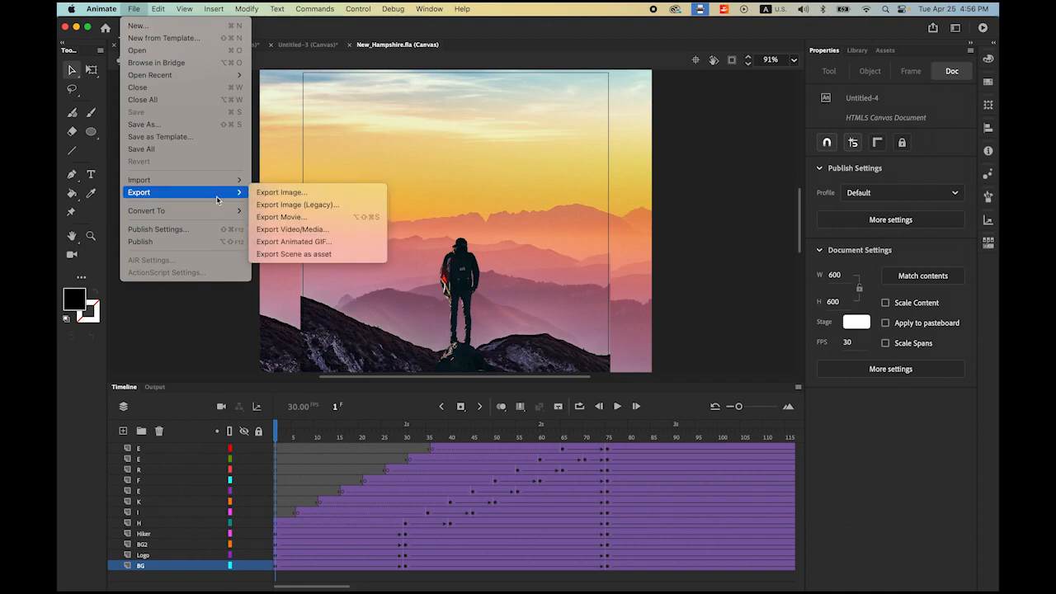
left_click(333, 231)
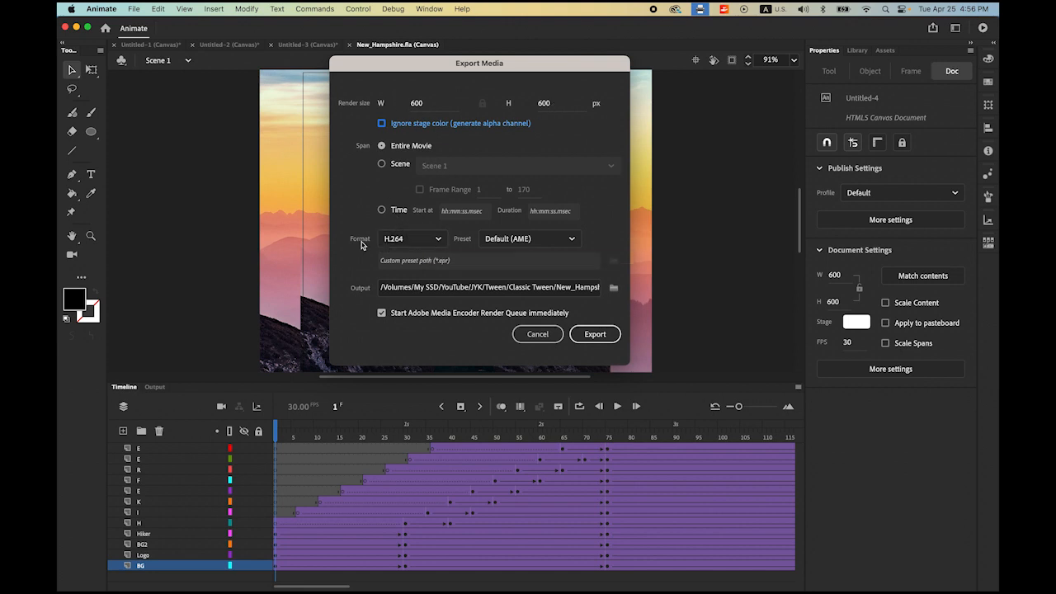
left_click(440, 241)
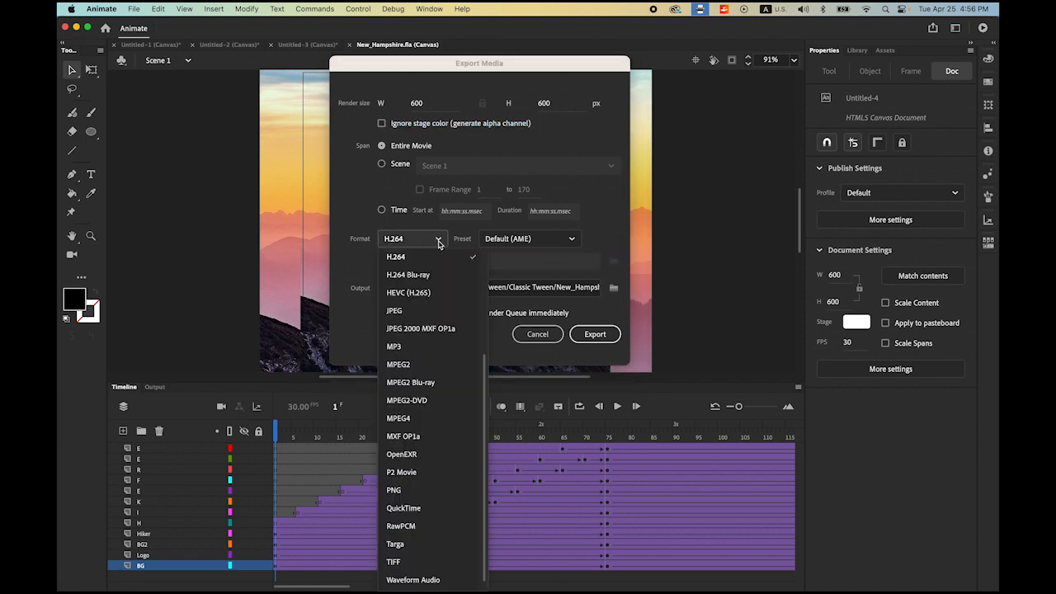
left_click(608, 221)
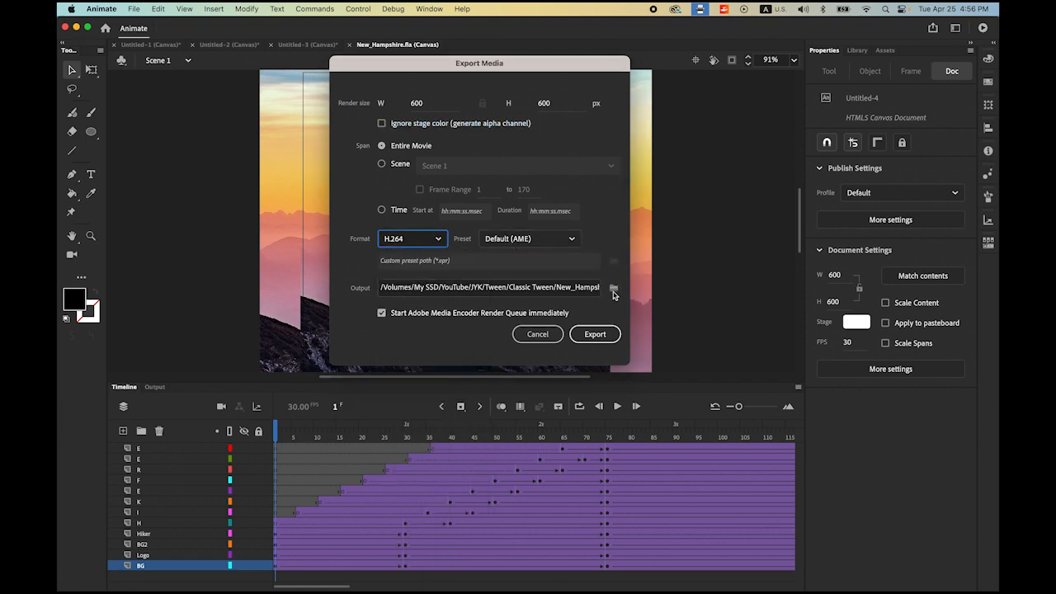
left_click(614, 290)
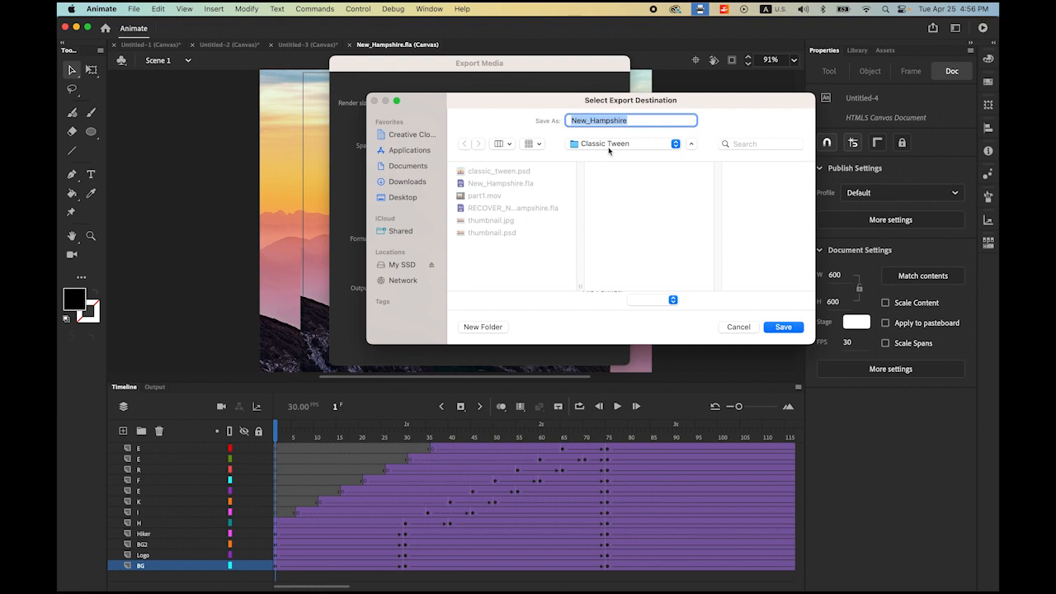
left_click(789, 327)
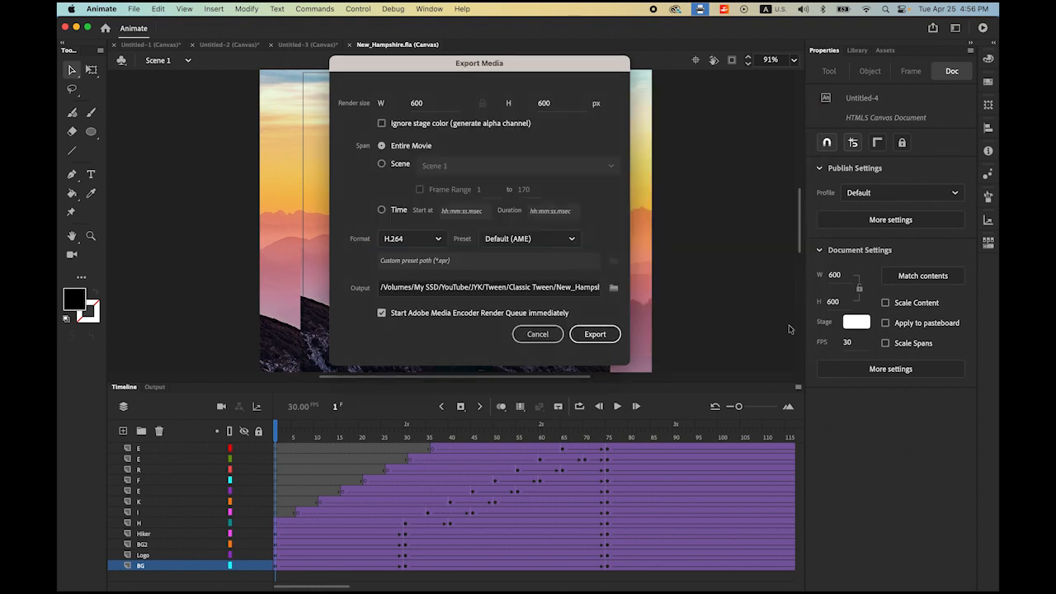
left_click(592, 334)
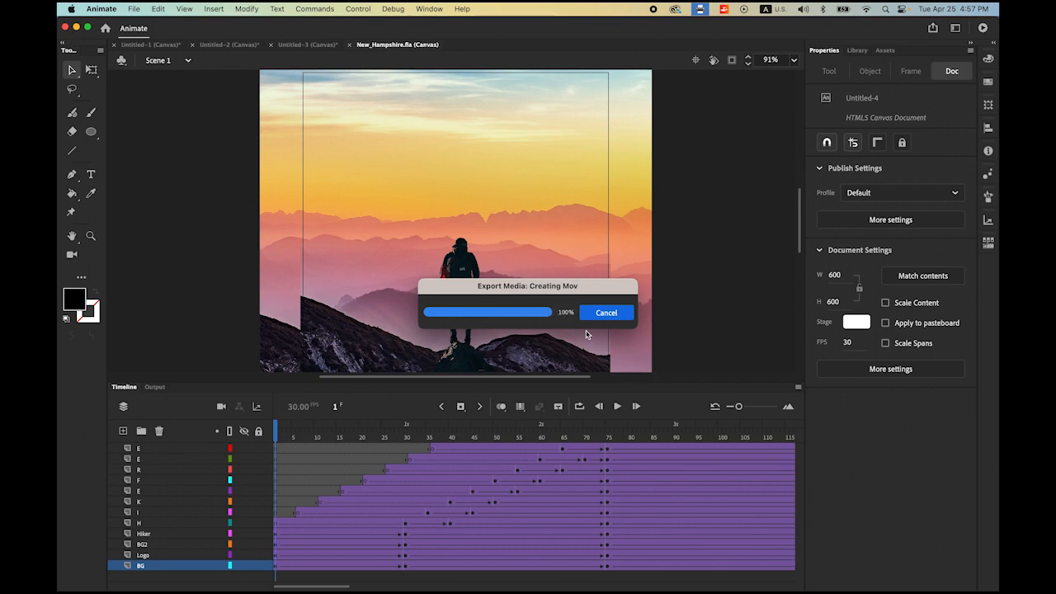
Step: Switch to Finder and preview New_Hampshire.mp4 in the Classic Tween folder, replaying it from the beginning
mouse_move(987, 587)
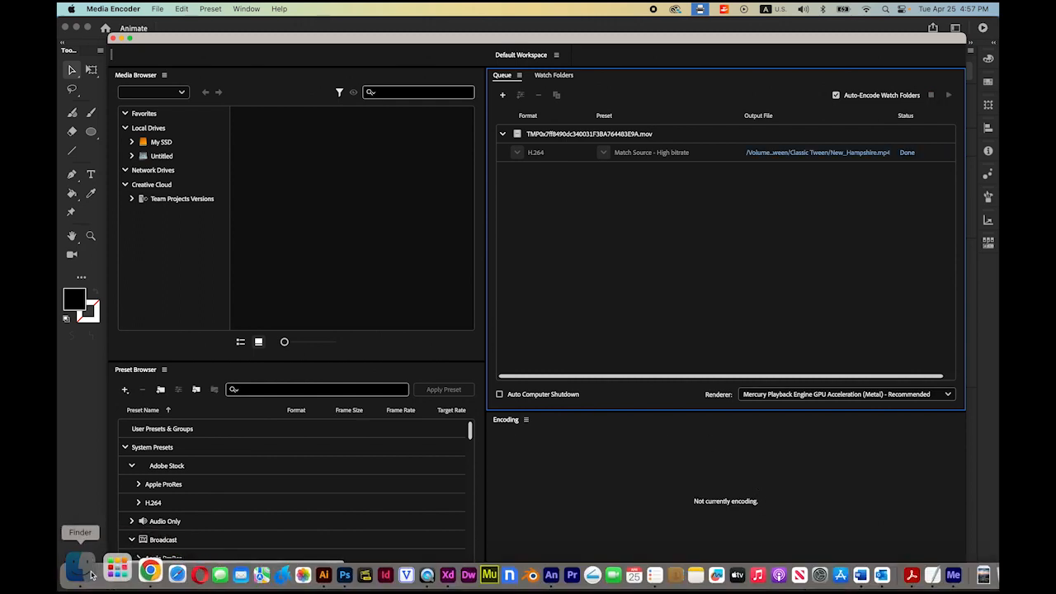
left_click(91, 575)
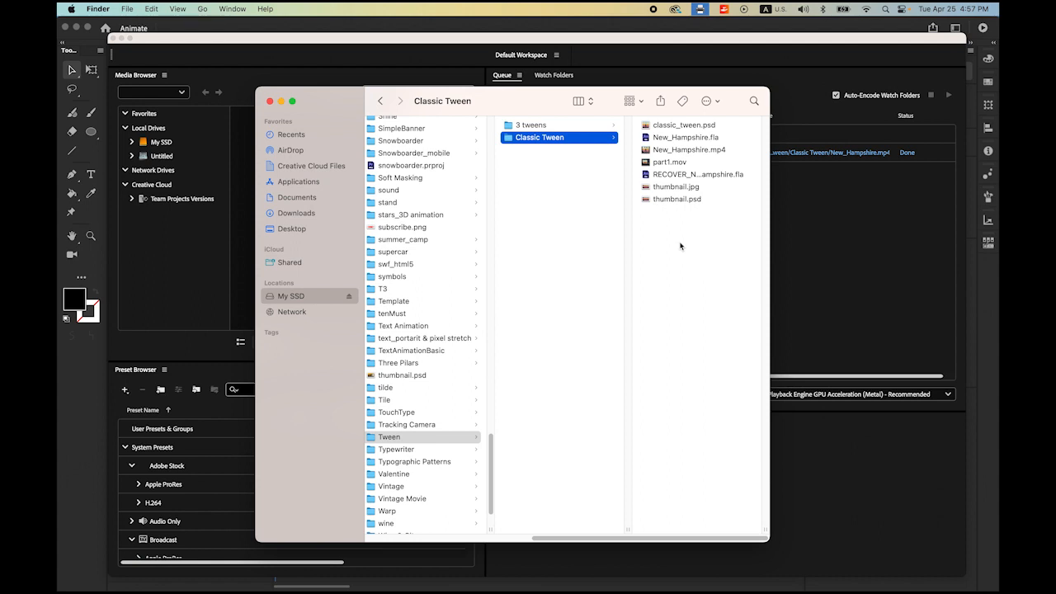
left_click(657, 150)
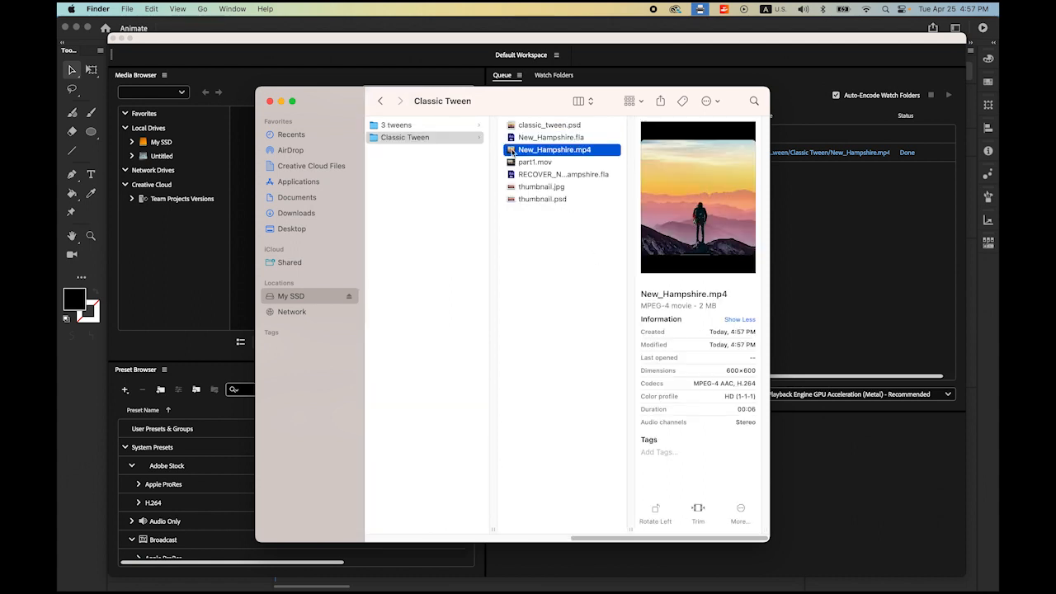
key("space")
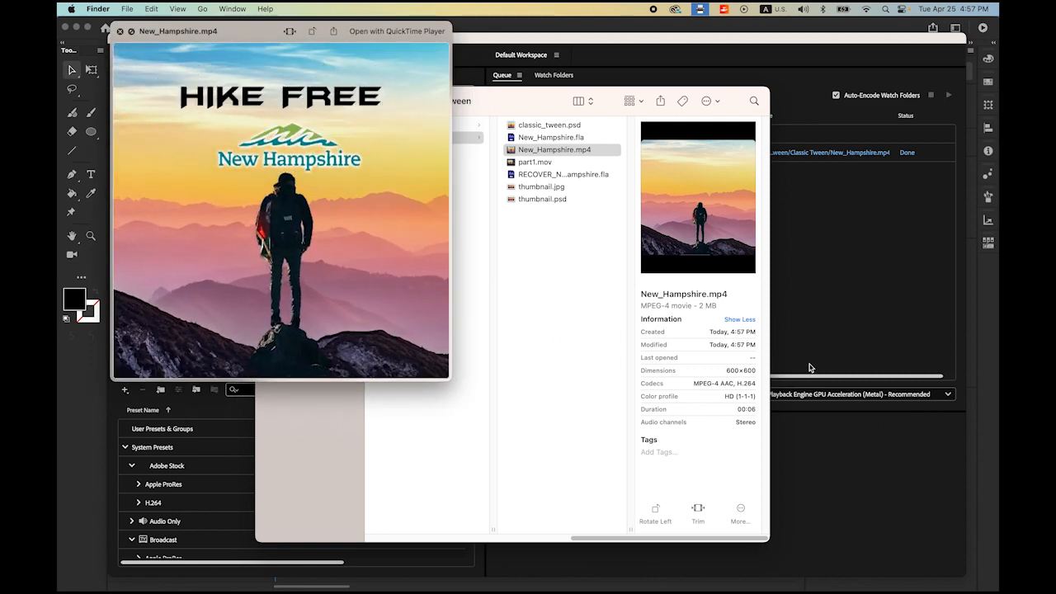
mouse_move(405, 308)
left_click(150, 367)
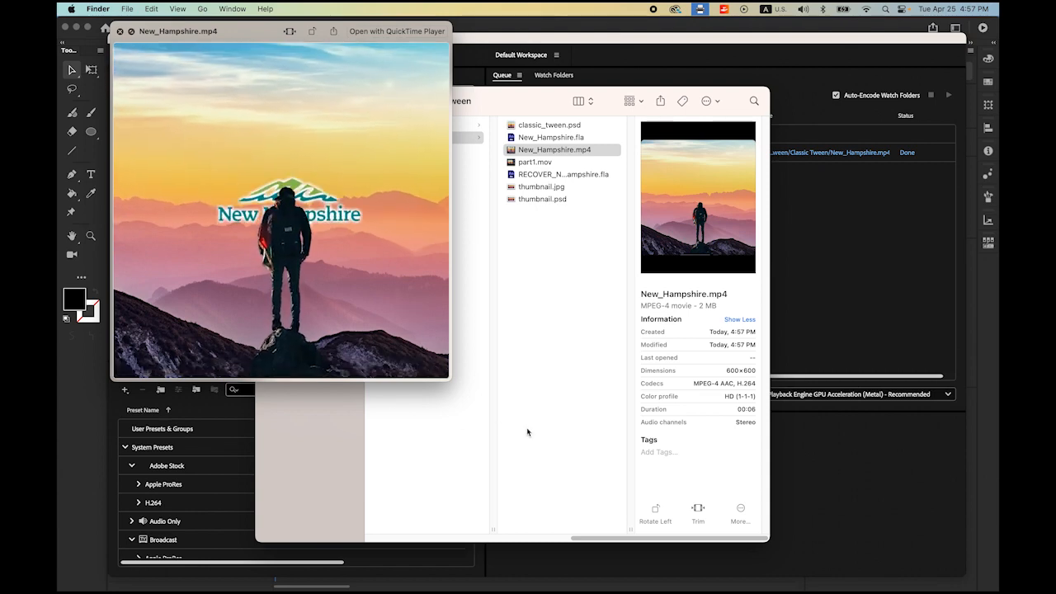